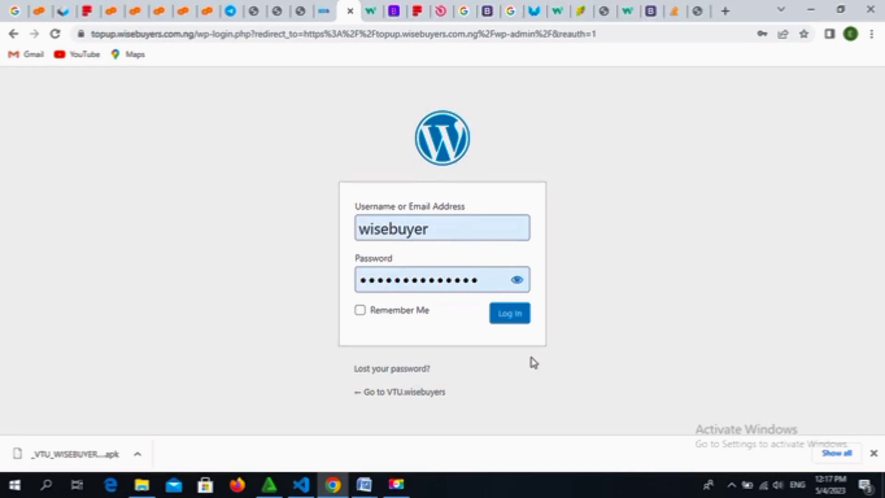
# Step: Trim the login query from the address and load the site's wp-admin URL
pyautogui.click(620, 34)
pyautogui.click(621, 34)
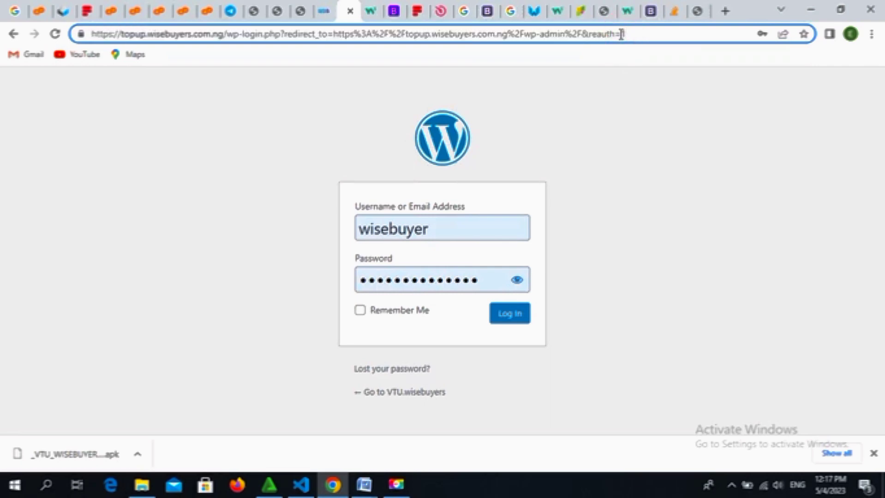
pyautogui.moveTo(620, 34); pyautogui.dragTo(243, 35)
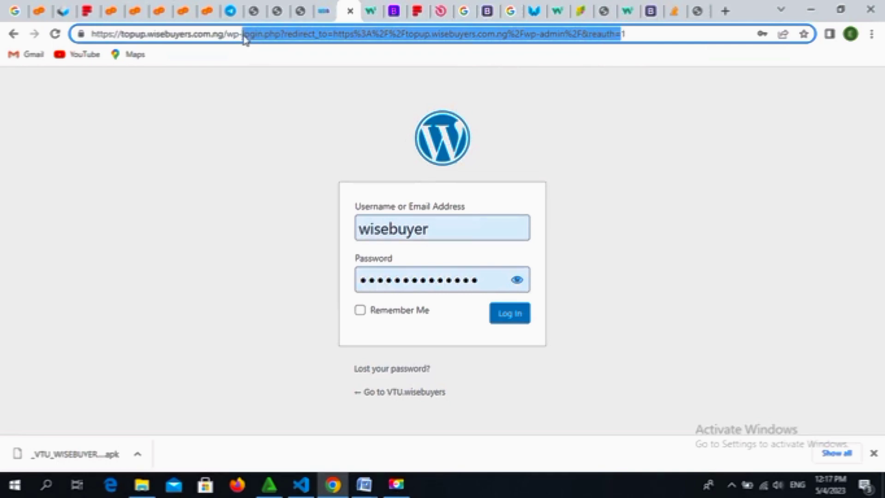
pyautogui.press('BackSpace')
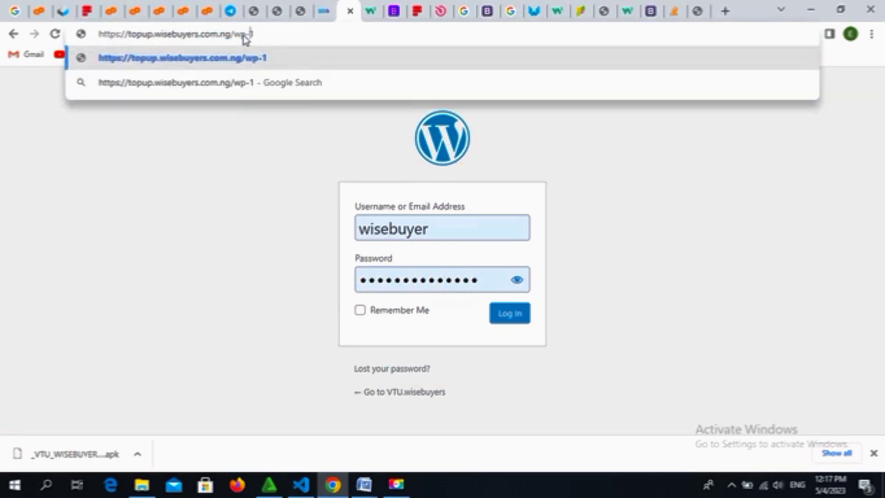
pyautogui.press('End')
pyautogui.press('BackSpace')
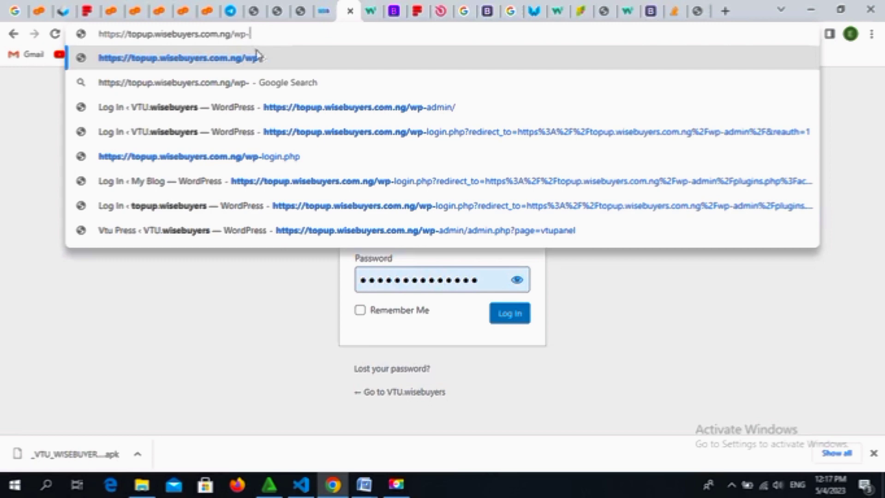
pyautogui.click(291, 119)
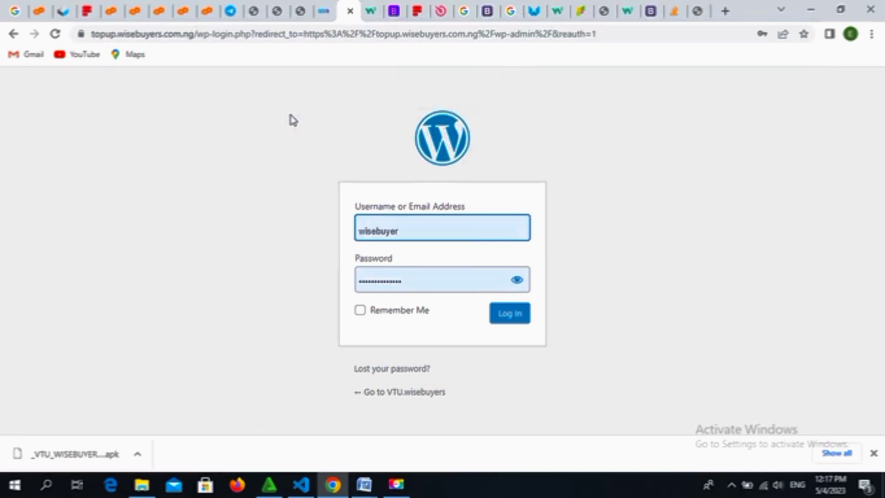
# Step: Log in with the pre-filled credentials and open the Vtupress plugin dashboard
pyautogui.click(510, 315)
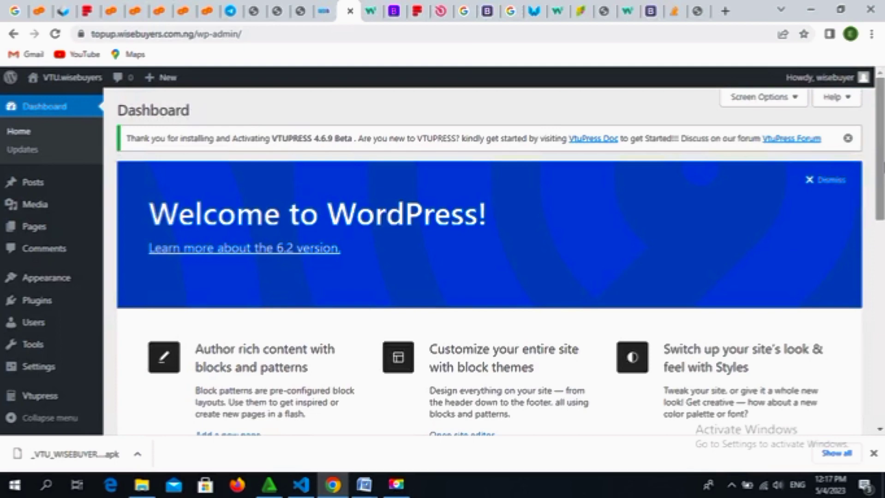
pyautogui.moveTo(883, 165); pyautogui.dragTo(882, 319)
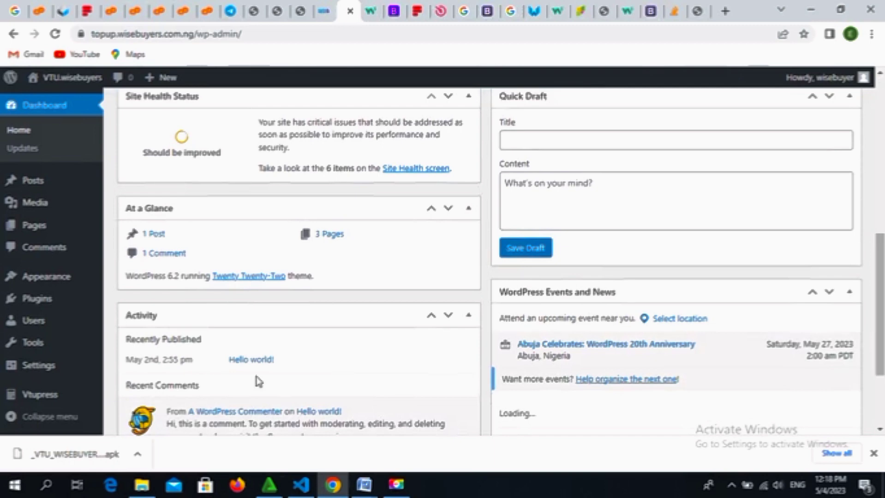
pyautogui.click(27, 400)
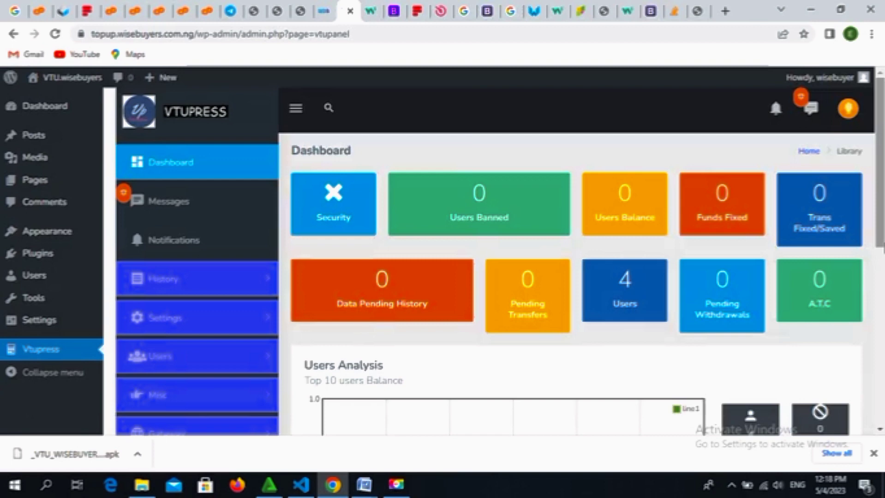
# Step: Open the Vtu airtime gateway settings under Gateway > Gateway Settings > Airtime in the sidebar
pyautogui.scroll(-4, 880, 184)
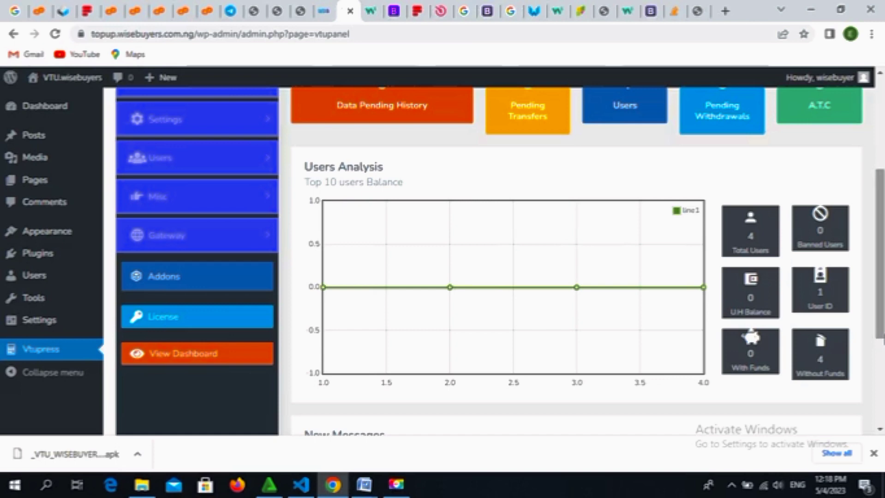
pyautogui.click(263, 240)
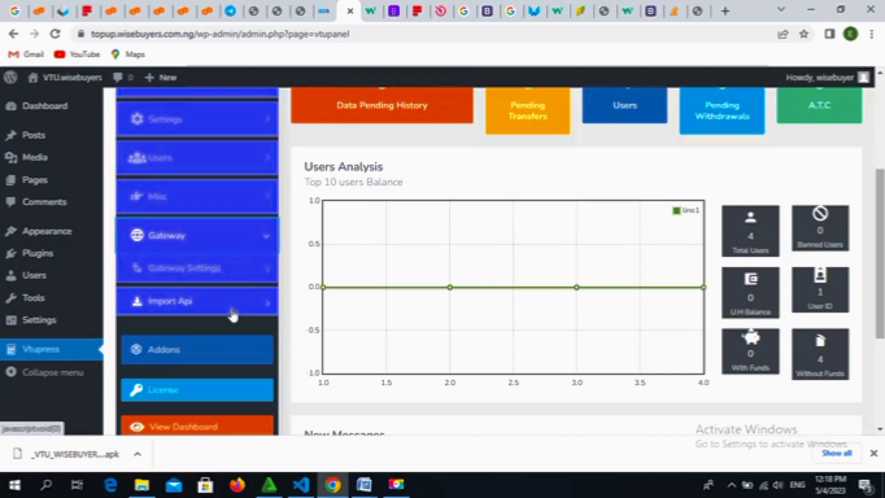
pyautogui.click(238, 272)
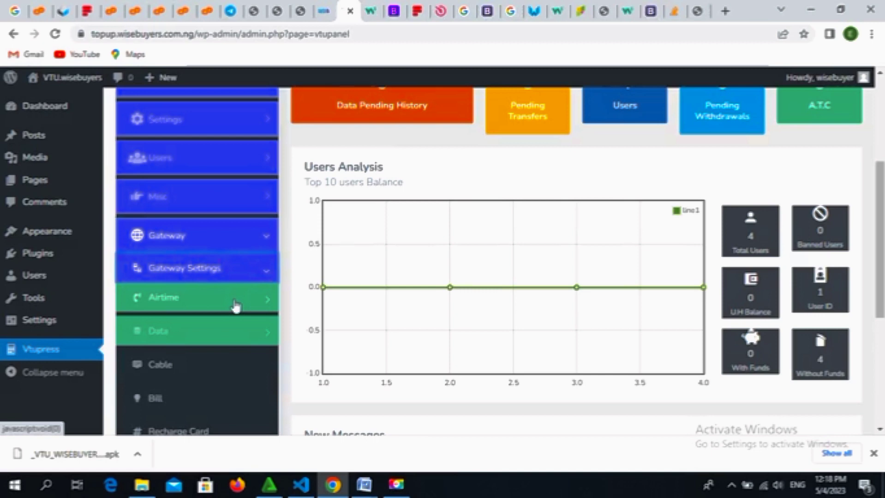
pyautogui.click(260, 306)
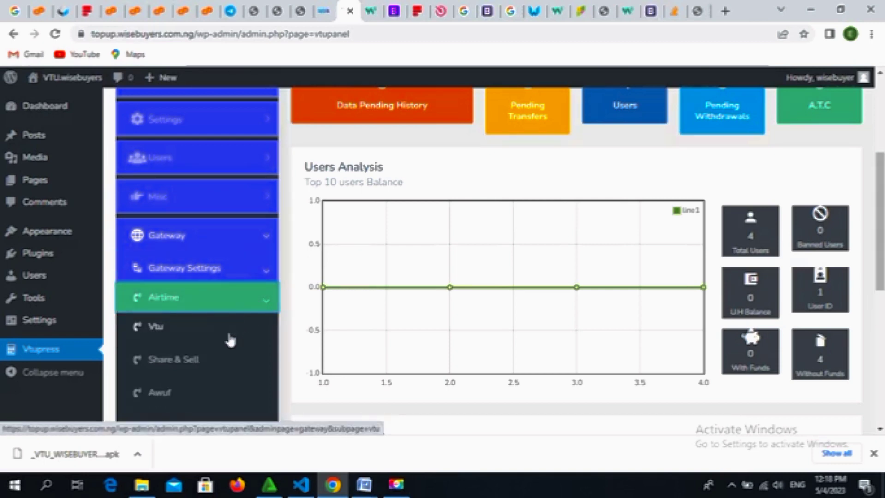
pyautogui.click(192, 342)
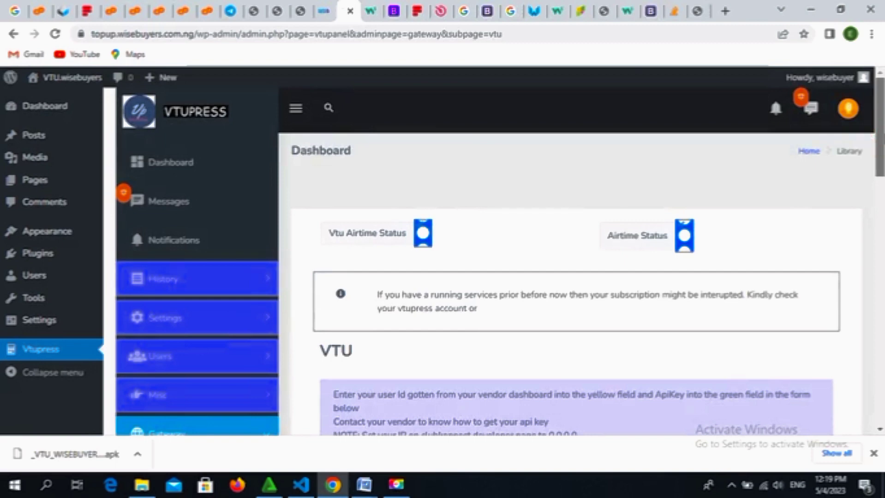
# Step: Scroll to the Service IDs (MTN 01, GLO 02, 9MOBILE 03, AIRTEL 04) and select the MTN field
pyautogui.scroll(-2, 879, 139)
pyautogui.scroll(-5, 879, 185)
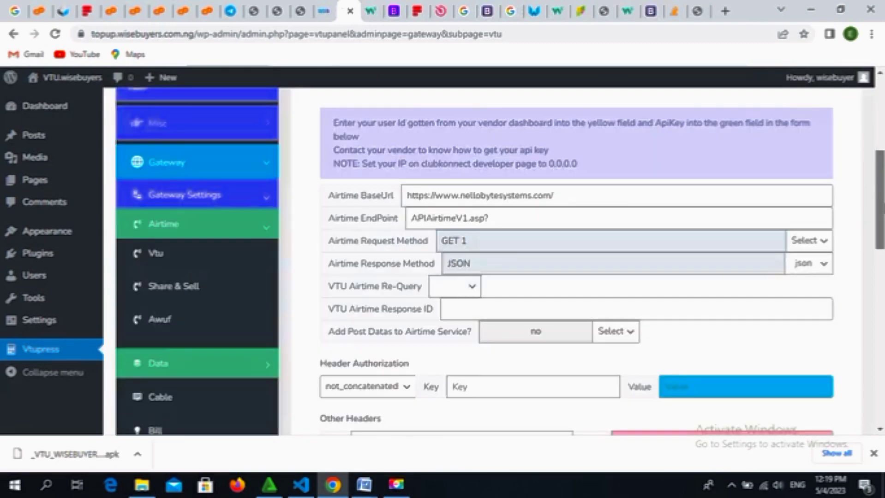
pyautogui.scroll(-3, 499, 262)
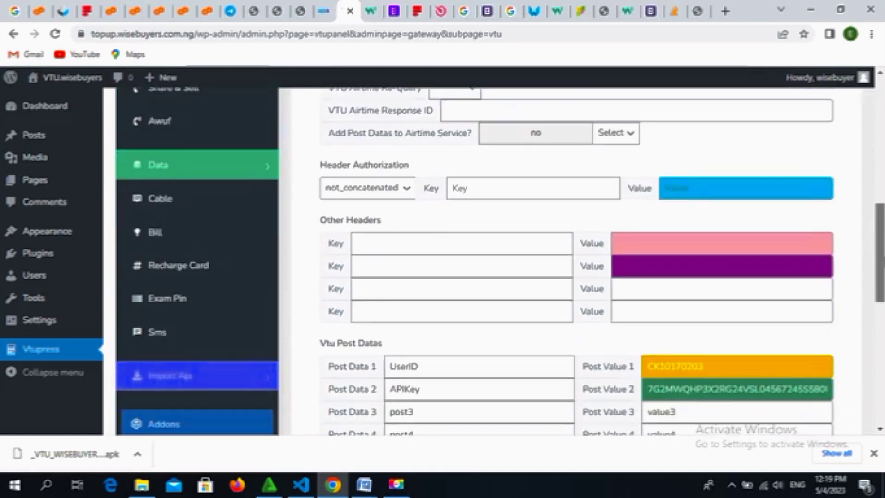
pyautogui.scroll(-2, 499, 262)
pyautogui.scroll(-2, 499, 262)
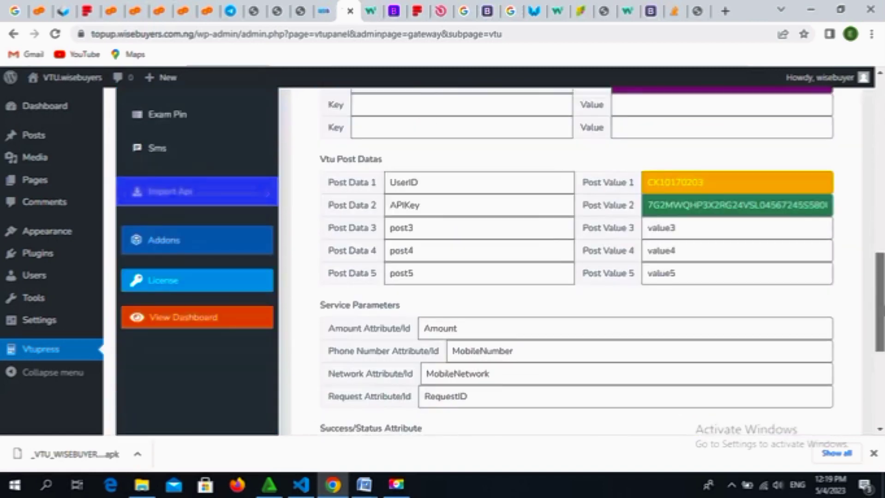
pyautogui.scroll(-1, 499, 262)
pyautogui.scroll(-3, 499, 262)
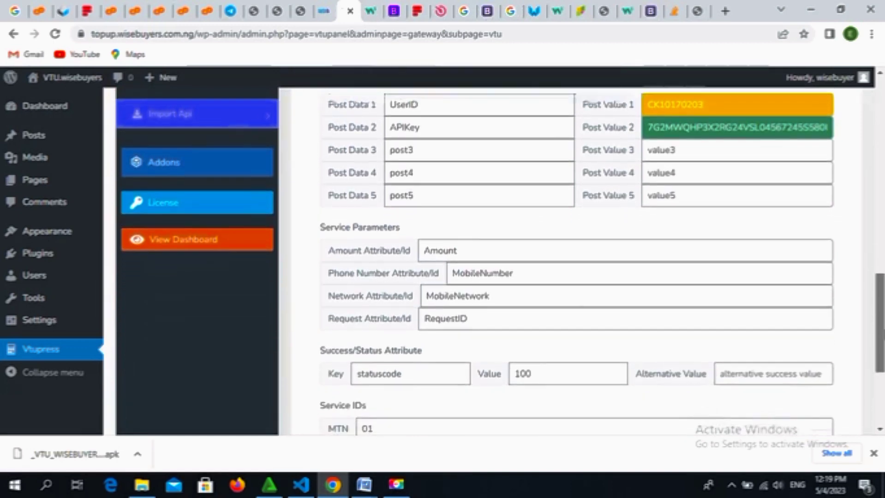
pyautogui.scroll(-3, 514, 305)
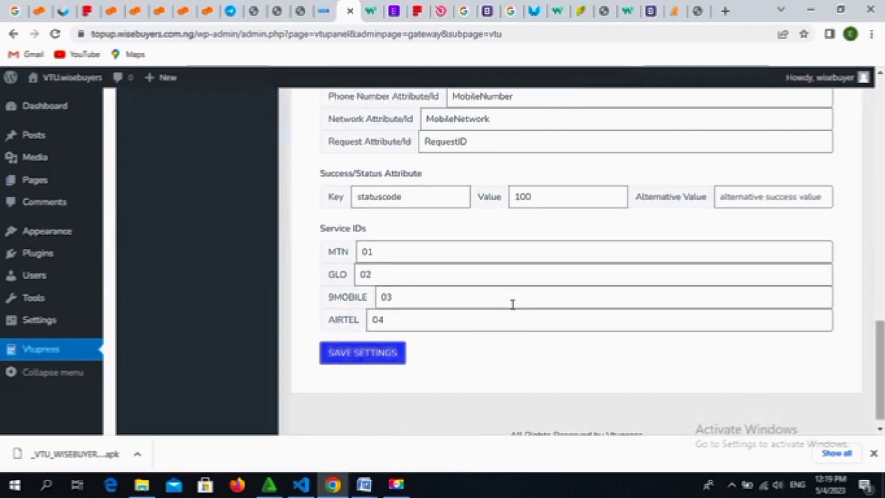
pyautogui.click(405, 254)
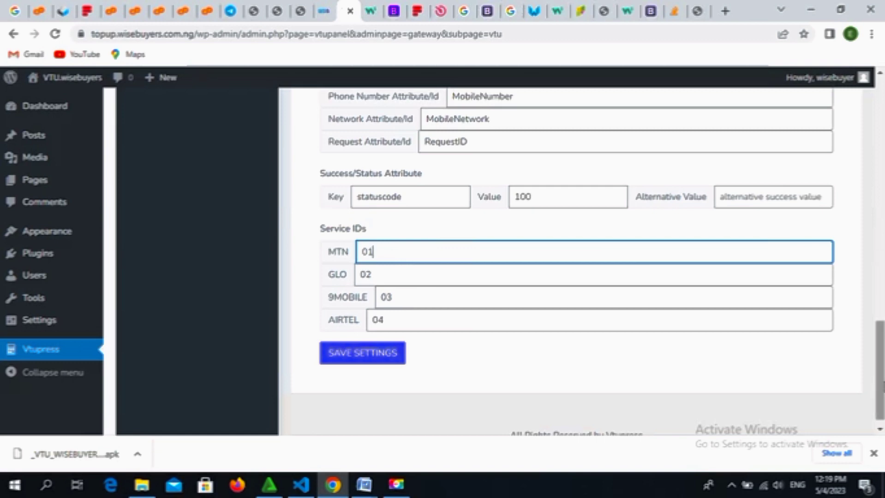
# Step: Change the MTN service ID to 1.5 and the GLO service ID to 2
pyautogui.moveTo(884, 382); pyautogui.dragTo(881, 387)
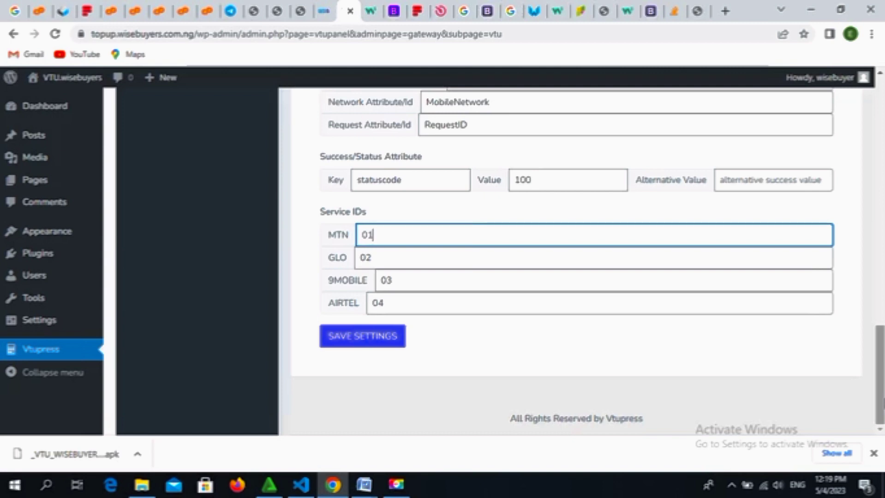
pyautogui.press('BackSpace')
pyautogui.press('BackSpace')
pyautogui.write('1.5')
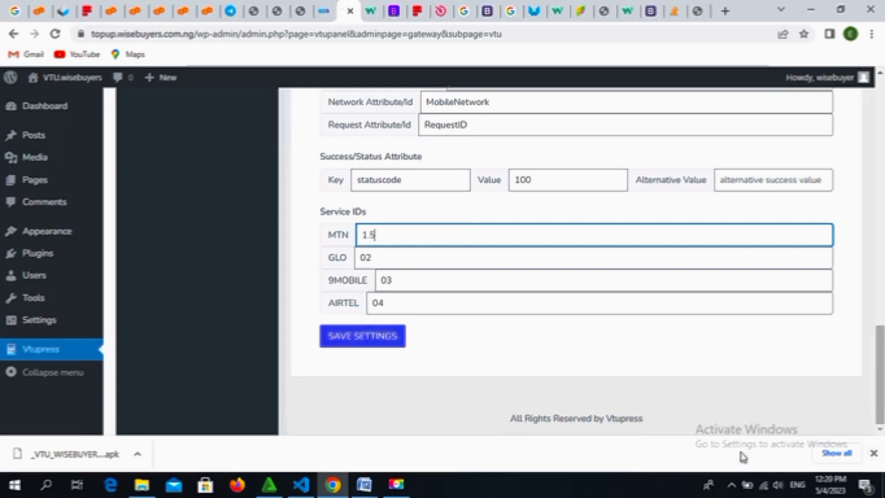
pyautogui.click(377, 258)
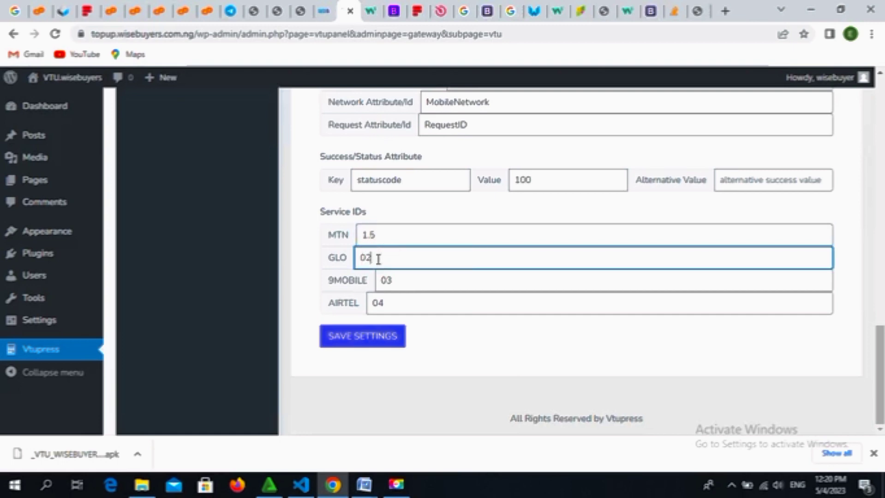
pyautogui.press('BackSpace')
pyautogui.press('BackSpace')
pyautogui.write('20')
pyautogui.press('BackSpace')
# Step: Set the 9MOBILE service ID to 1 and AIRTEL to 2, then save the settings
pyautogui.click(396, 279)
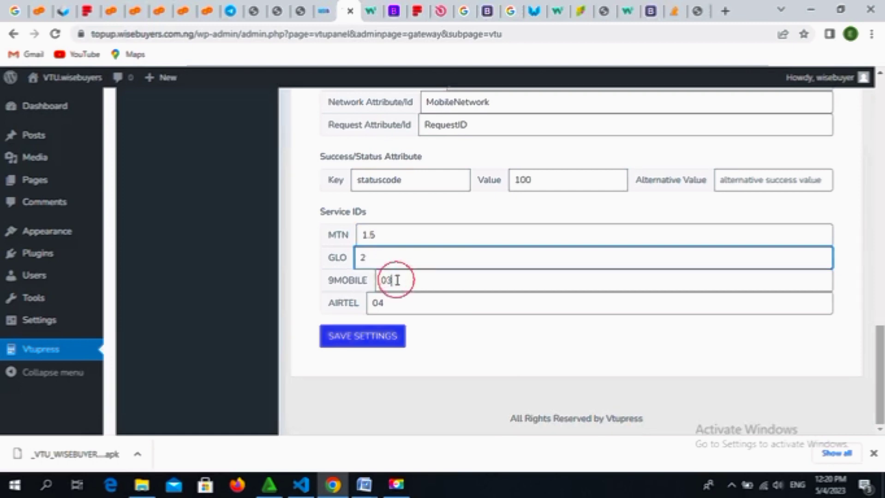
pyautogui.press('BackSpace')
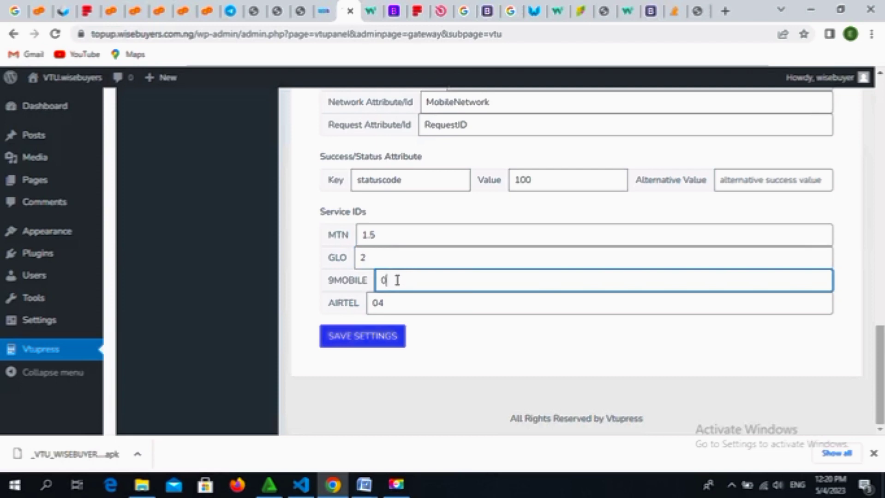
pyautogui.press('BackSpace')
pyautogui.write('1')
pyautogui.press('BackSpace')
pyautogui.write('1')
pyautogui.click(398, 309)
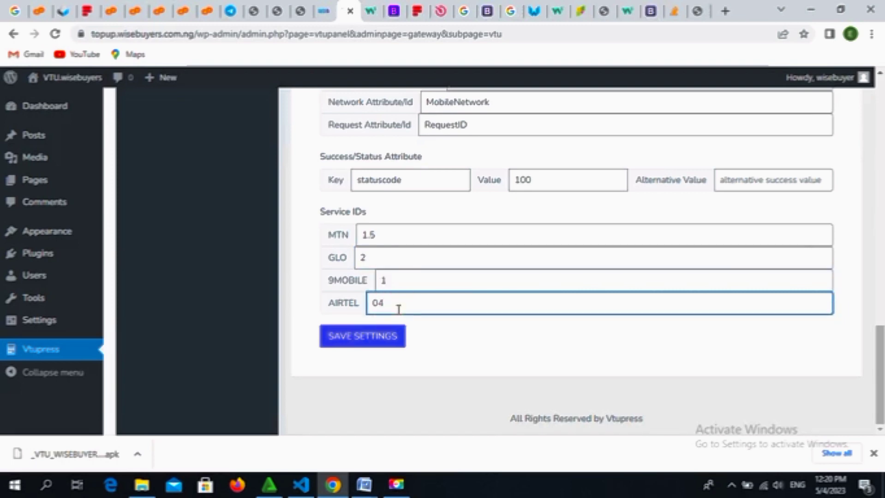
pyautogui.press('BackSpace')
pyautogui.press('BackSpace')
pyautogui.write('2')
pyautogui.click(369, 342)
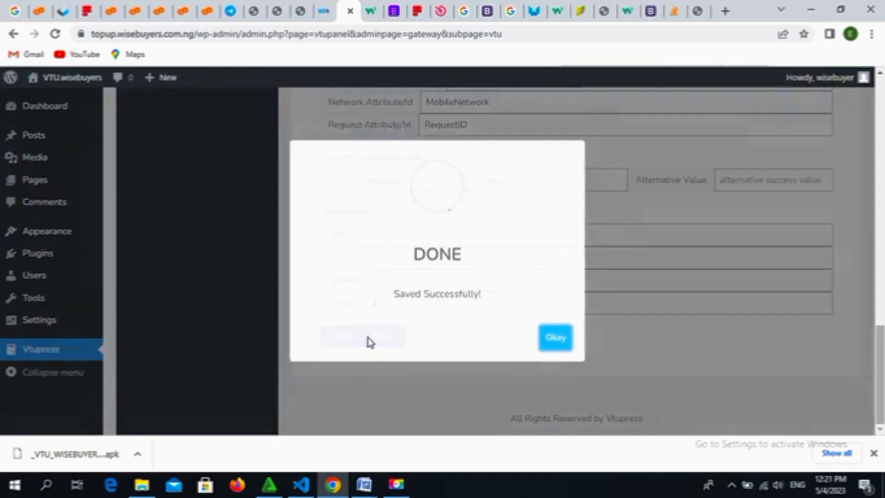
# Step: Dismiss the 'Saved Successfully!' confirmation and scroll back up the reloaded airtime gateway page
pyautogui.click(561, 344)
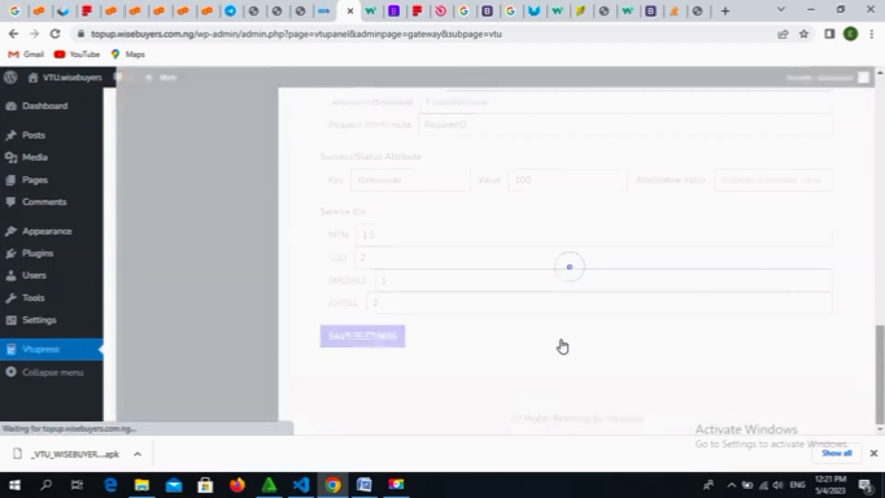
pyautogui.click(881, 272)
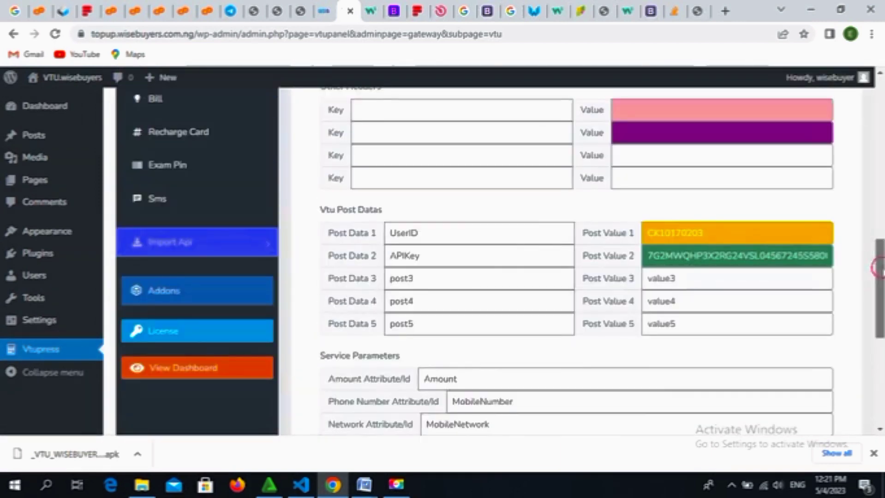
pyautogui.moveTo(881, 273); pyautogui.dragTo(880, 212)
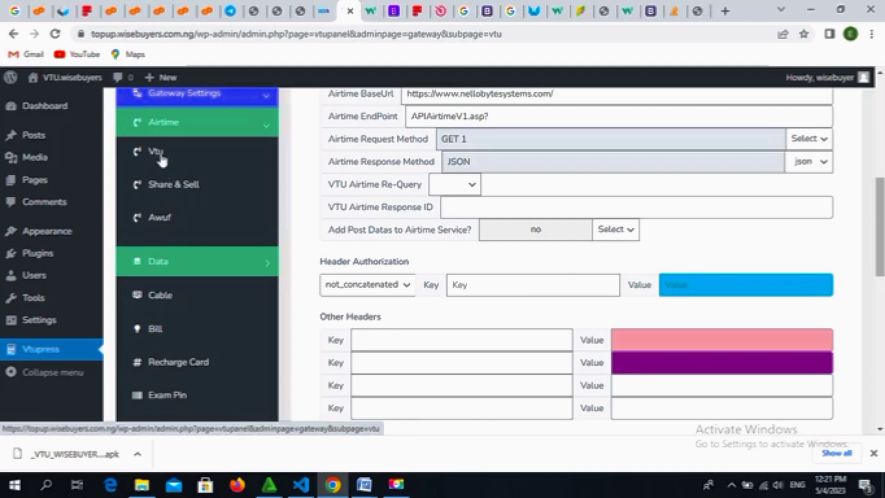
# Step: Open the Awuf airtime gateway settings and scroll down to its Service IDs
pyautogui.click(173, 225)
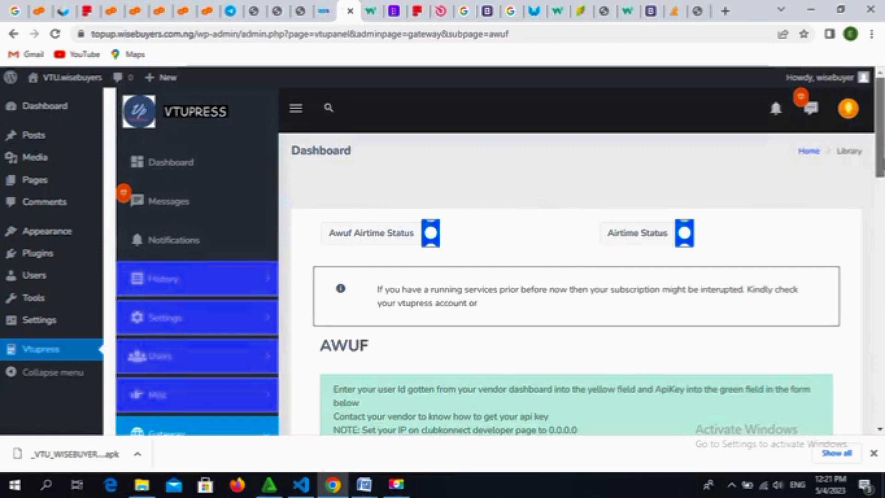
pyautogui.scroll(-1, 880, 159)
pyautogui.scroll(-4, 577, 259)
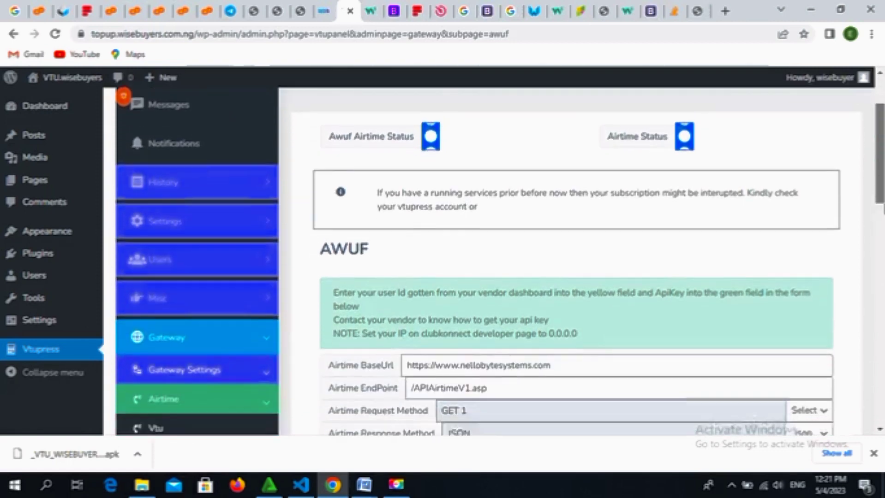
pyautogui.scroll(-8, 576, 261)
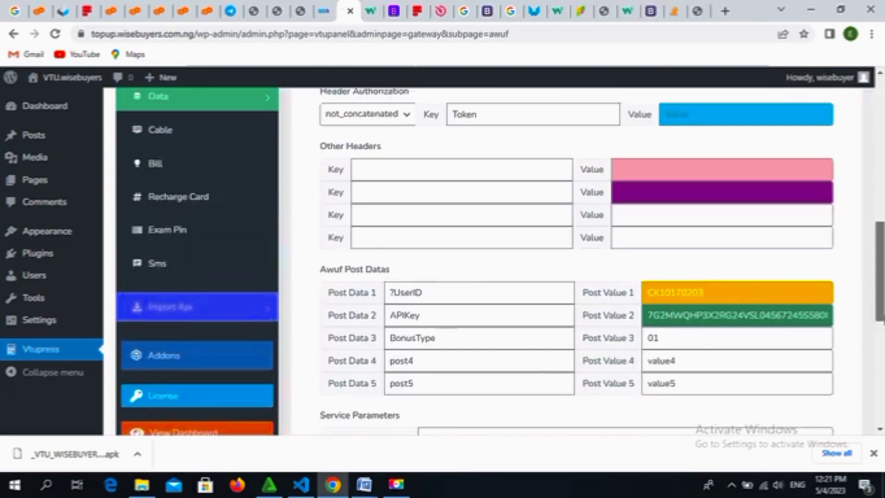
pyautogui.scroll(-2, 454, 302)
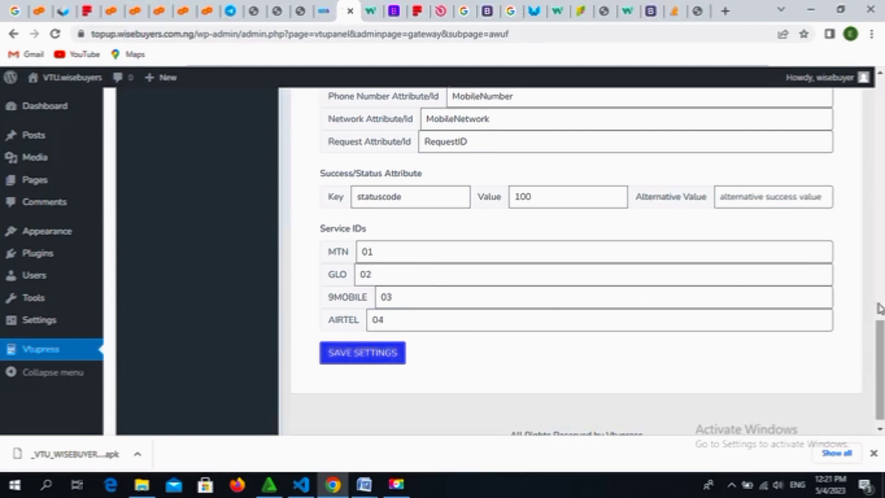
# Step: Check the MTN, GLO, 9MOBILE and AIRTEL service ID fields, then scroll back to the top
pyautogui.click(582, 247)
pyautogui.click(585, 271)
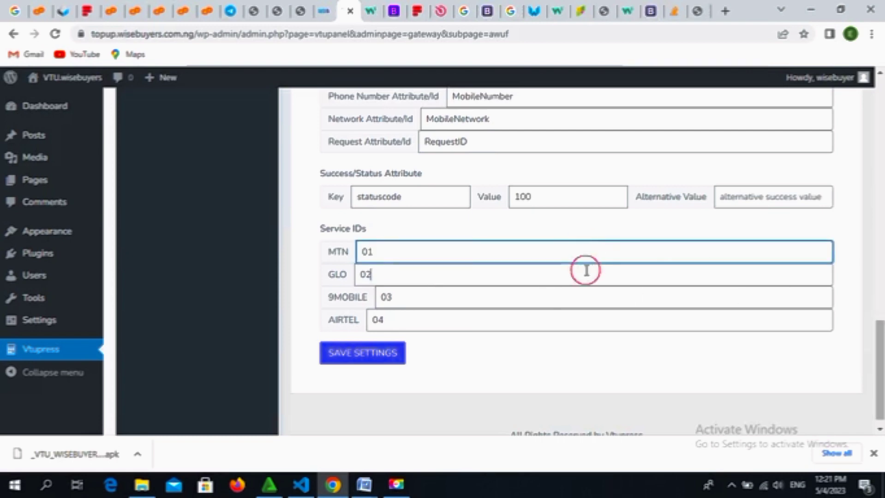
pyautogui.click(586, 299)
pyautogui.click(599, 323)
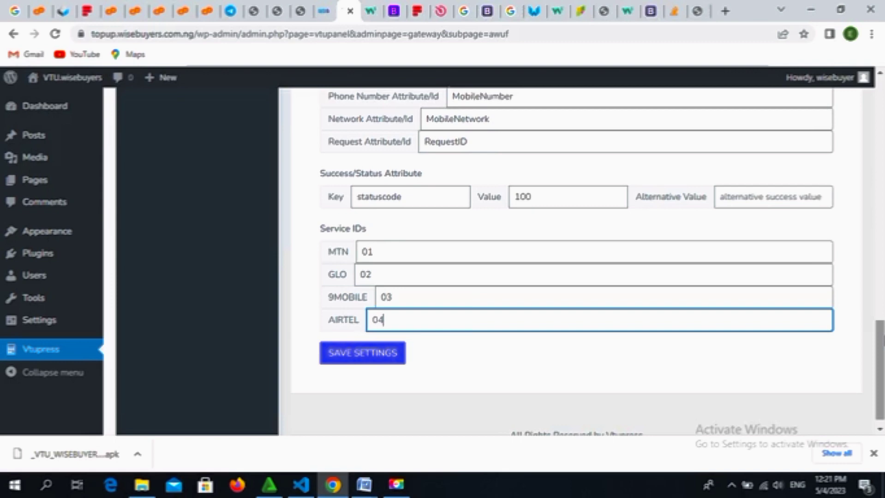
pyautogui.moveTo(883, 340); pyautogui.dragTo(880, 194)
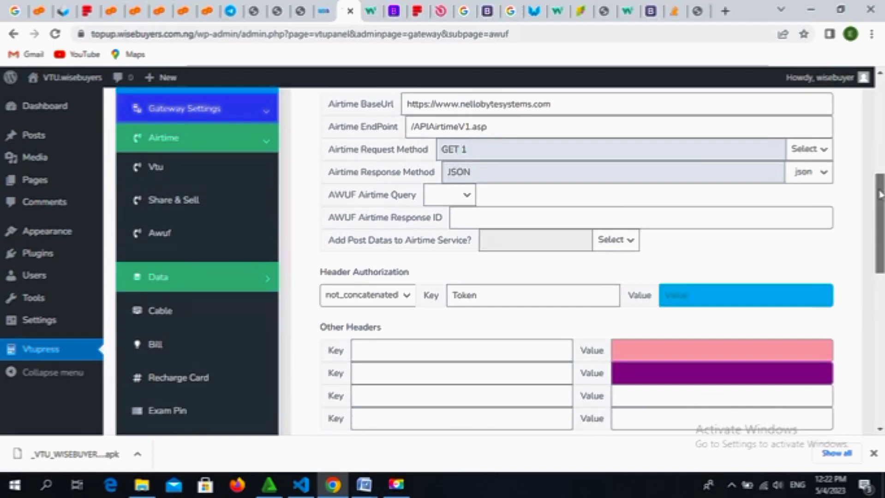
pyautogui.moveTo(880, 194); pyautogui.dragTo(879, 201)
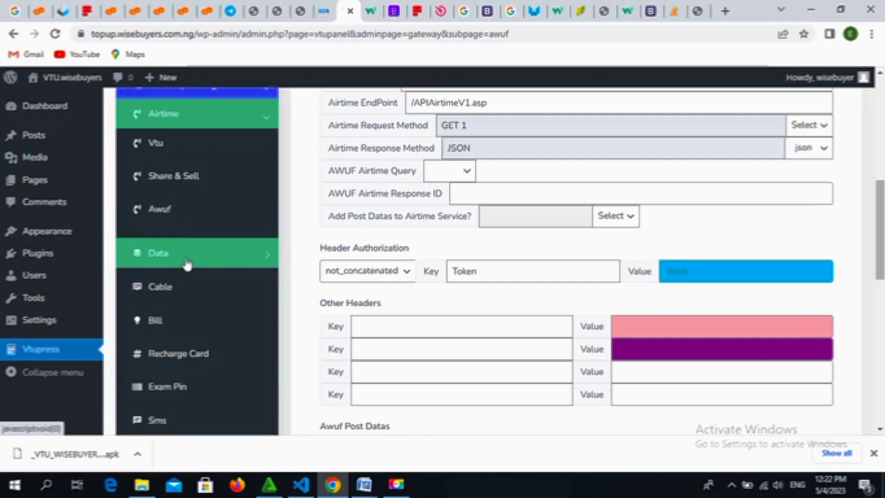
# Step: Open the Data > Sme gateway settings and scroll to the MTN DATA PLAN prices
pyautogui.click(221, 257)
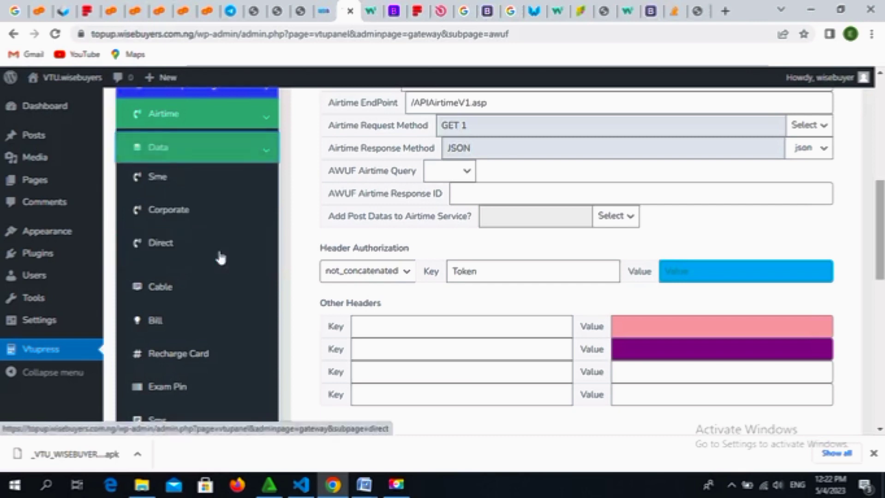
pyautogui.click(155, 187)
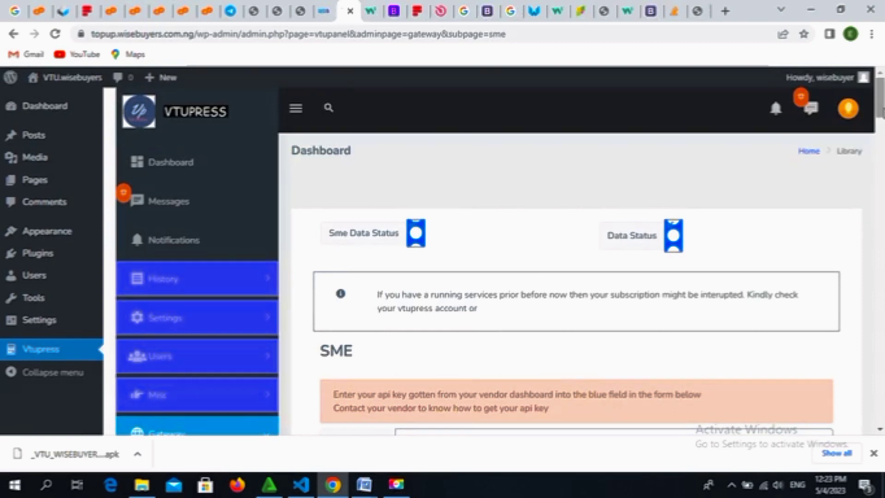
pyautogui.moveTo(882, 114); pyautogui.dragTo(880, 272)
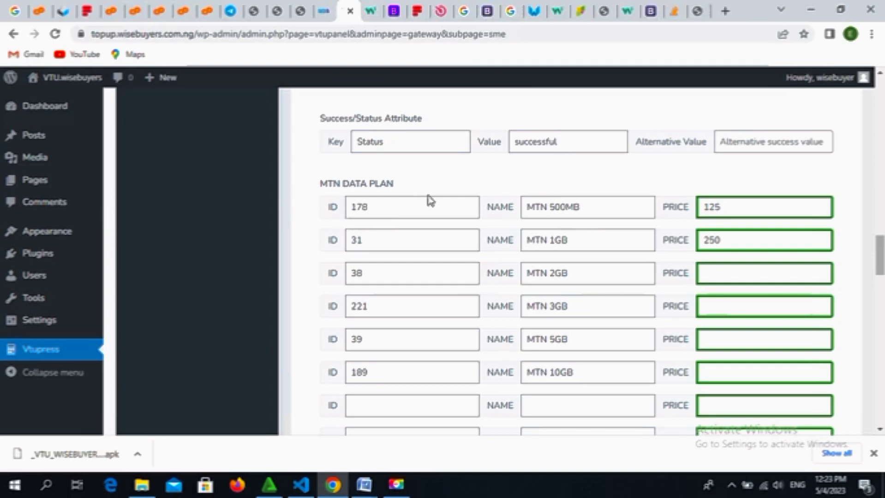
# Step: Price the MTN 2GB SME plan at 500 and select the MTN 3GB price field
pyautogui.click(728, 208)
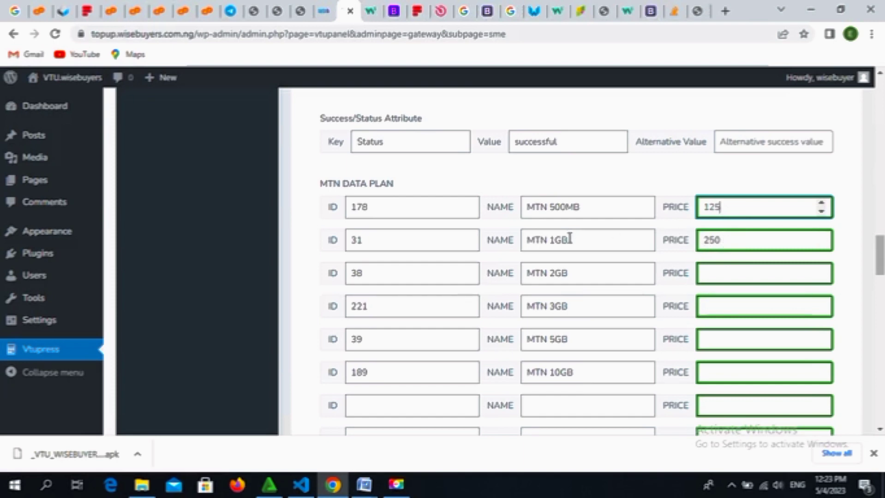
pyautogui.click(725, 273)
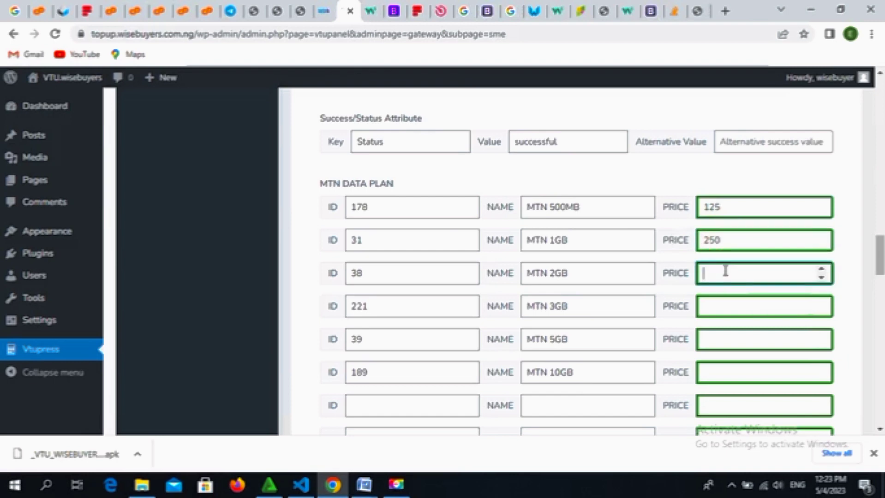
pyautogui.write('500')
pyautogui.click(731, 307)
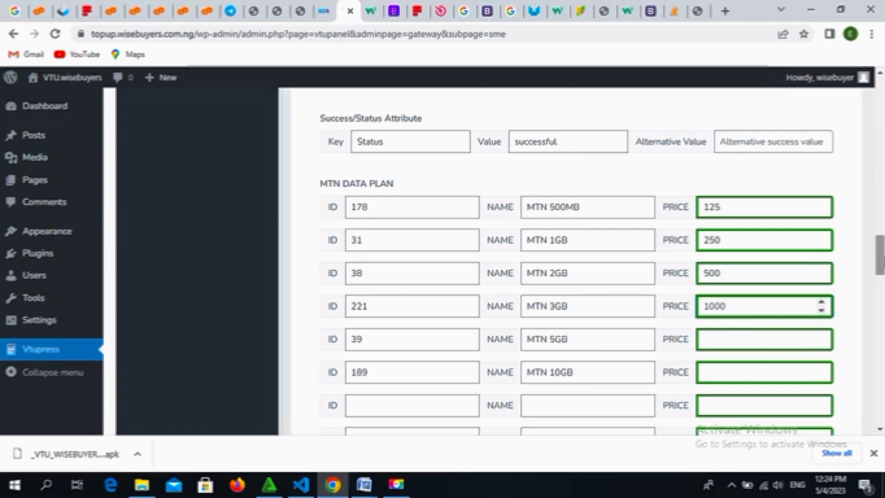
pyautogui.scroll(-3, 576, 259)
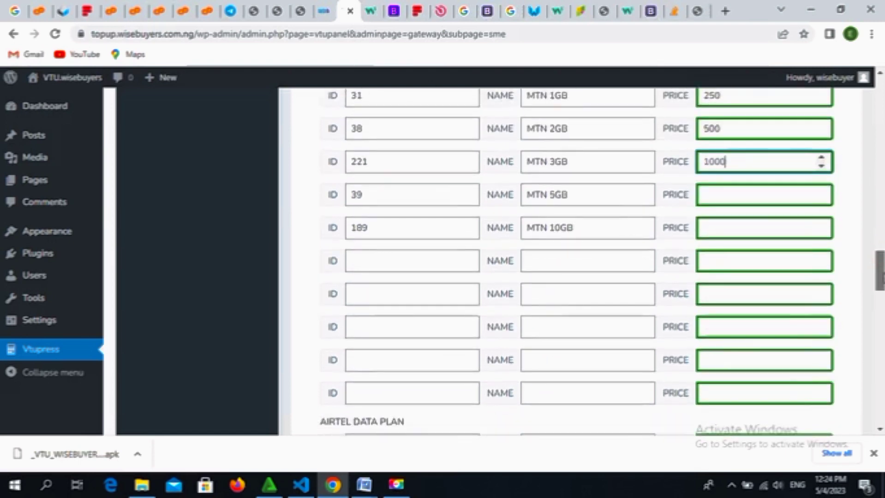
pyautogui.scroll(-3, 576, 258)
pyautogui.scroll(-3, 577, 258)
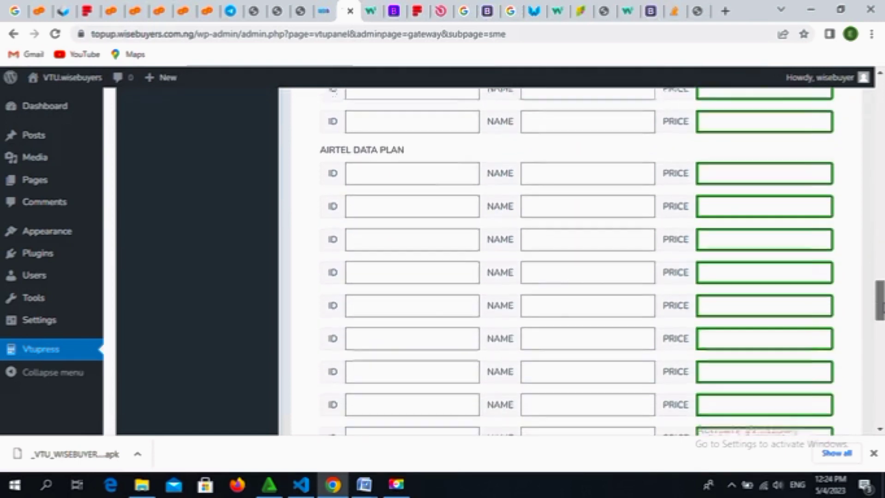
pyautogui.scroll(1, 880, 288)
pyautogui.scroll(10, 879, 289)
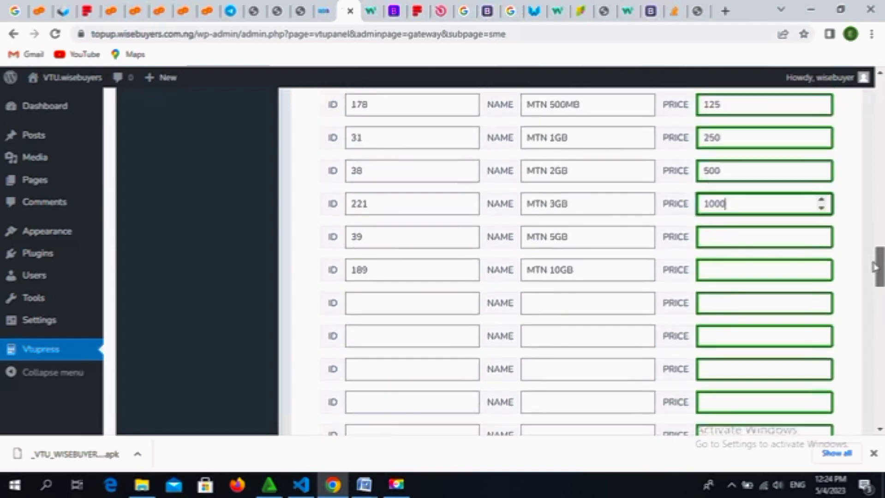
pyautogui.scroll(-3, 872, 258)
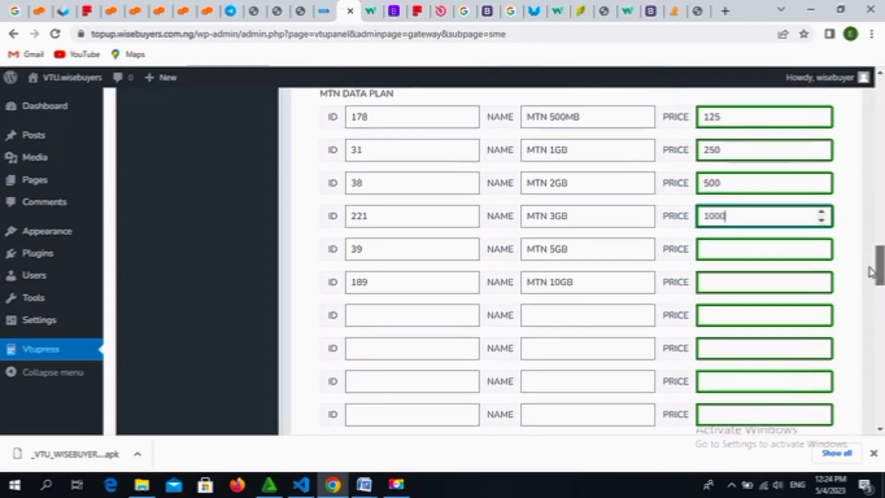
pyautogui.moveTo(869, 282); pyautogui.dragTo(836, 262)
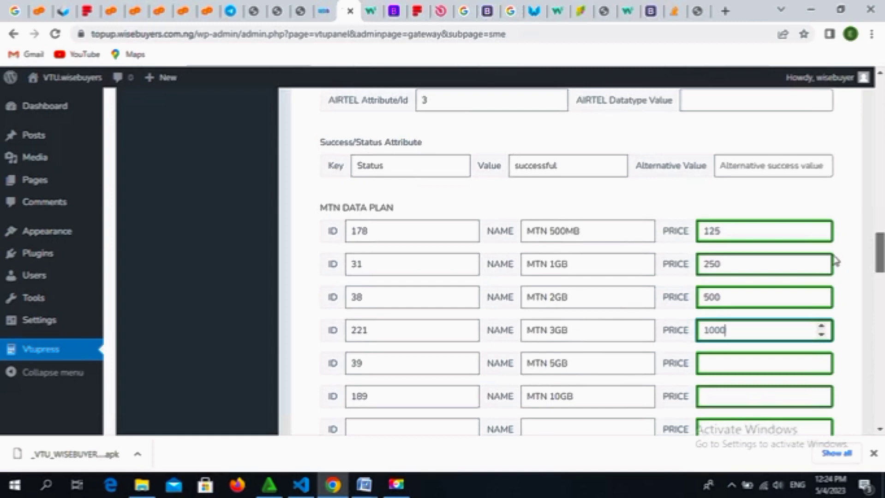
pyautogui.moveTo(836, 261); pyautogui.dragTo(836, 271)
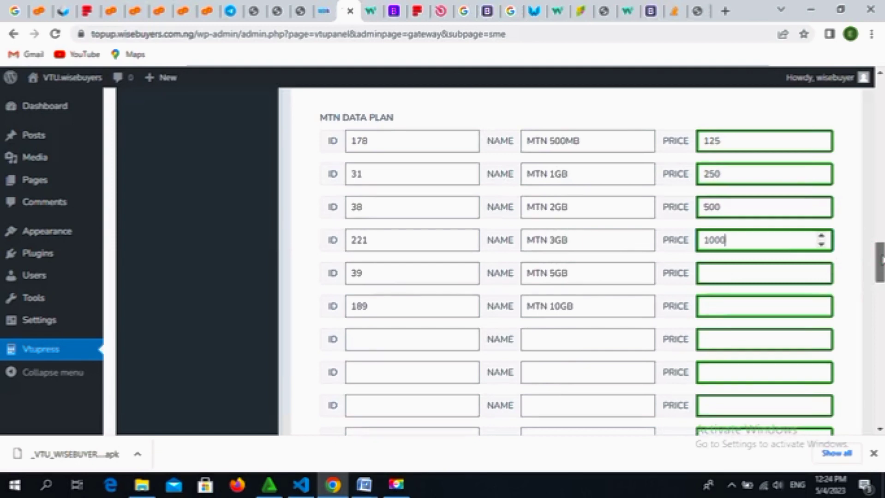
pyautogui.moveTo(881, 259); pyautogui.dragTo(881, 403)
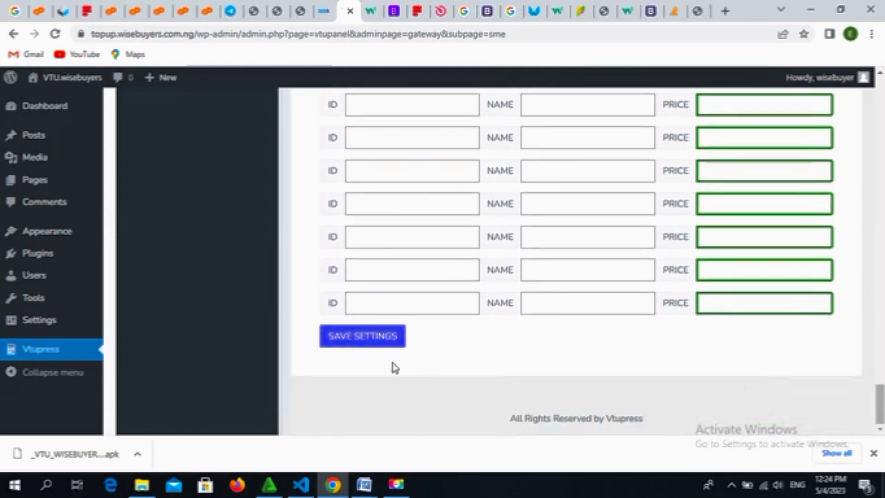
# Step: Save the SME plan prices, dismiss the 'Saved Successfully!' notice, and scroll back to the top
pyautogui.click(370, 337)
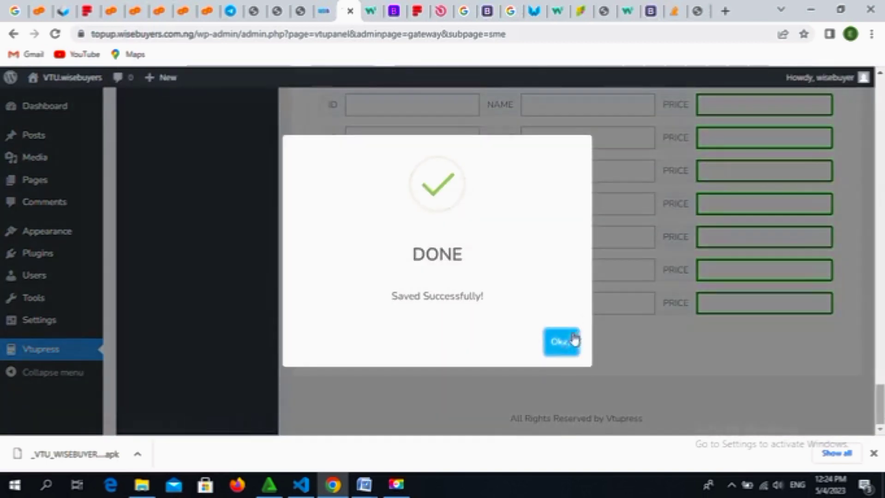
pyautogui.click(569, 347)
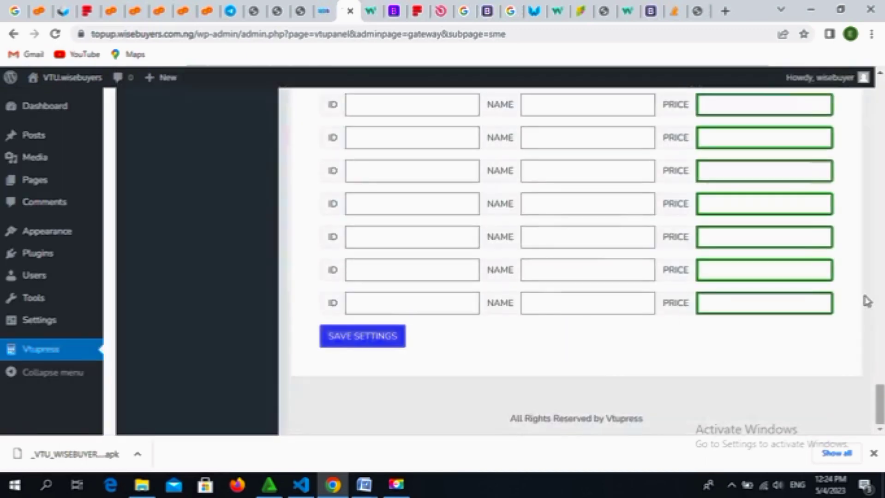
pyautogui.click(881, 304)
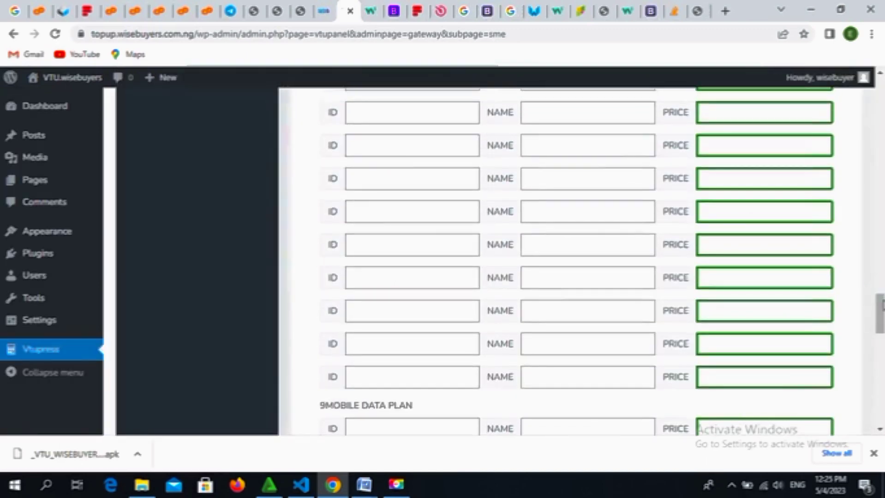
pyautogui.moveTo(878, 300); pyautogui.dragTo(880, 129)
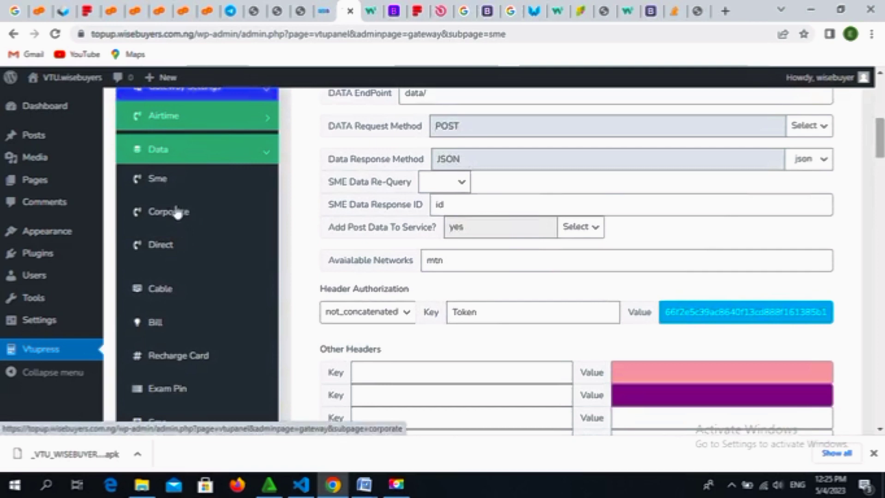
# Step: Price the MTN 6GB direct data plan at 5000 and save the data settings
pyautogui.click(174, 245)
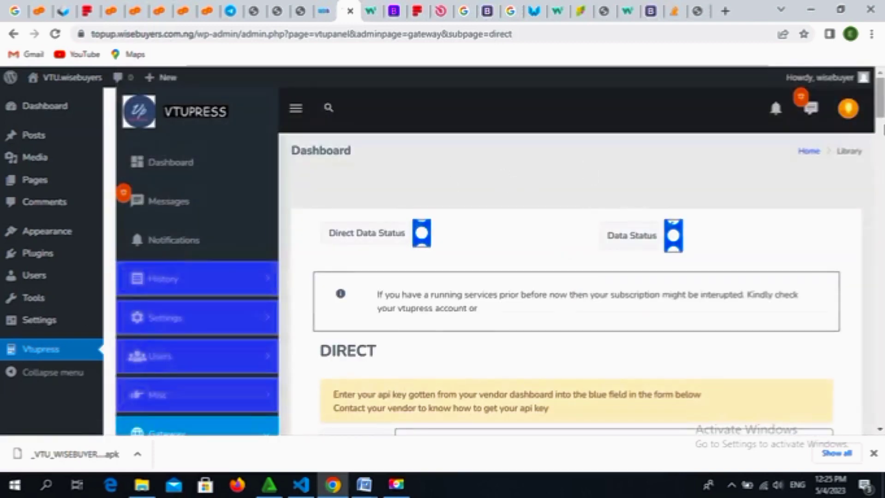
pyautogui.moveTo(880, 109); pyautogui.dragTo(881, 267)
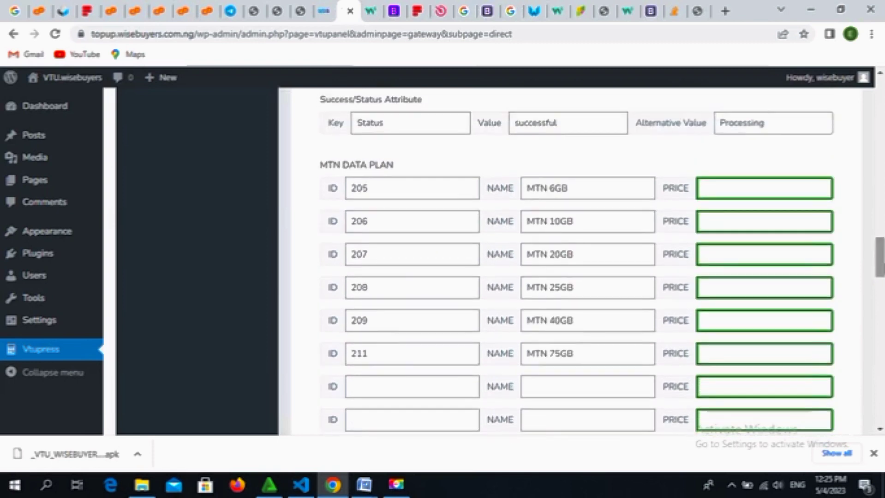
pyautogui.click(720, 189)
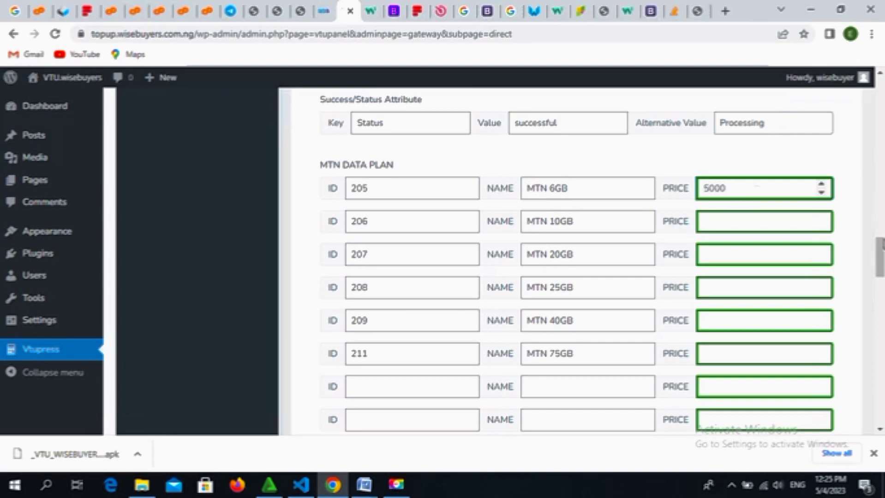
pyautogui.moveTo(879, 251); pyautogui.dragTo(880, 398)
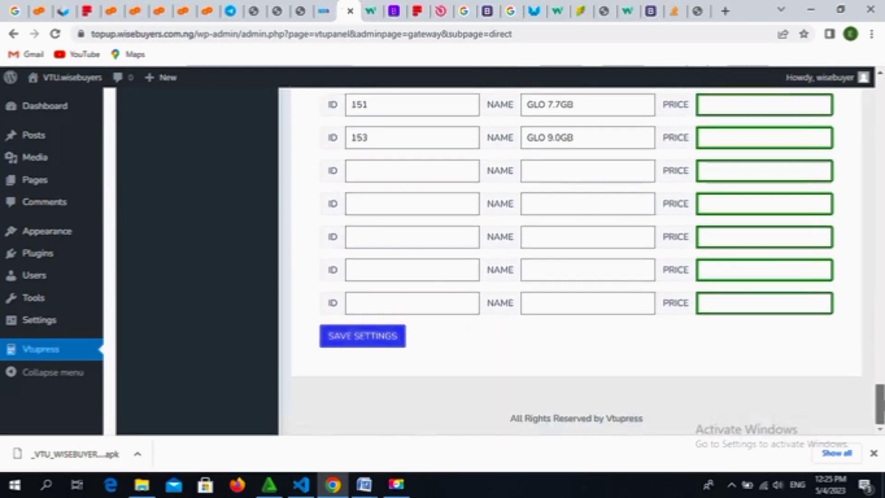
pyautogui.click(363, 341)
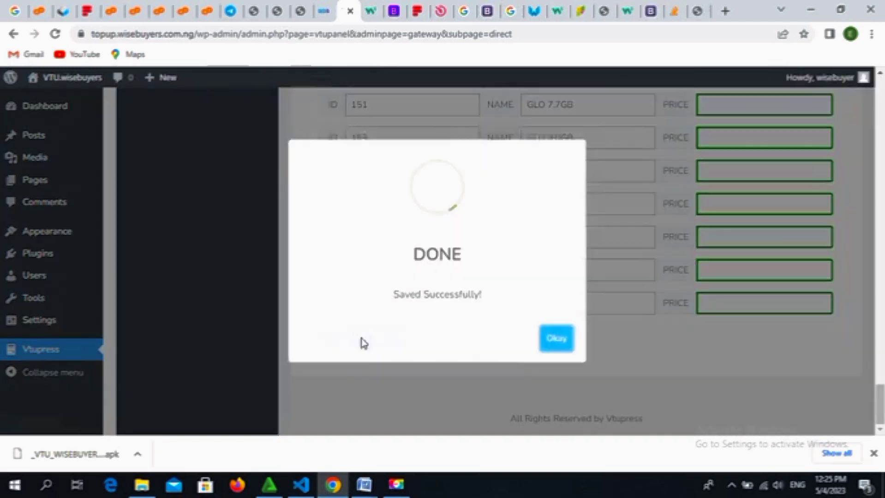
# Step: Dismiss the DONE confirmation and collapse the Data section in the VTUpress sidebar
pyautogui.click(560, 340)
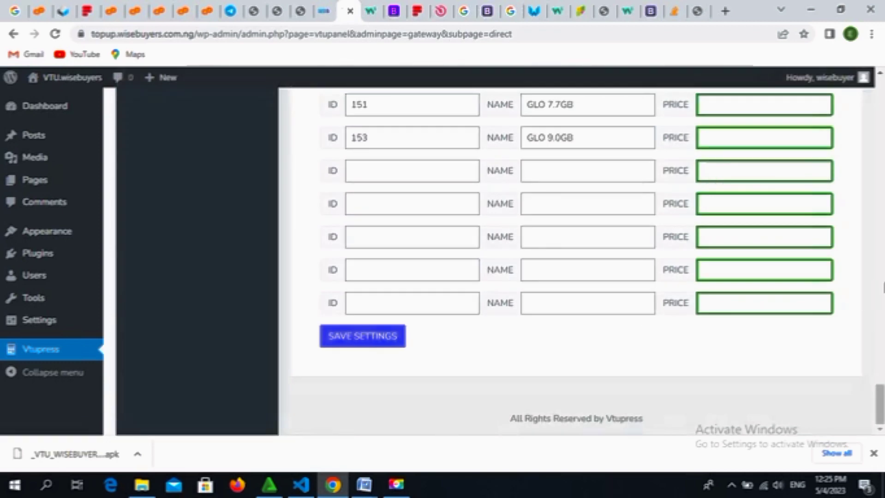
pyautogui.click(883, 283)
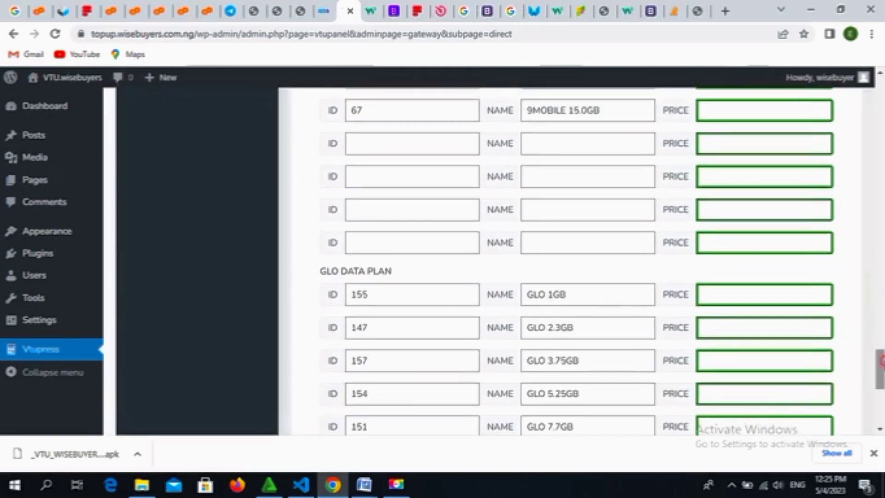
pyautogui.moveTo(881, 355); pyautogui.dragTo(868, 124)
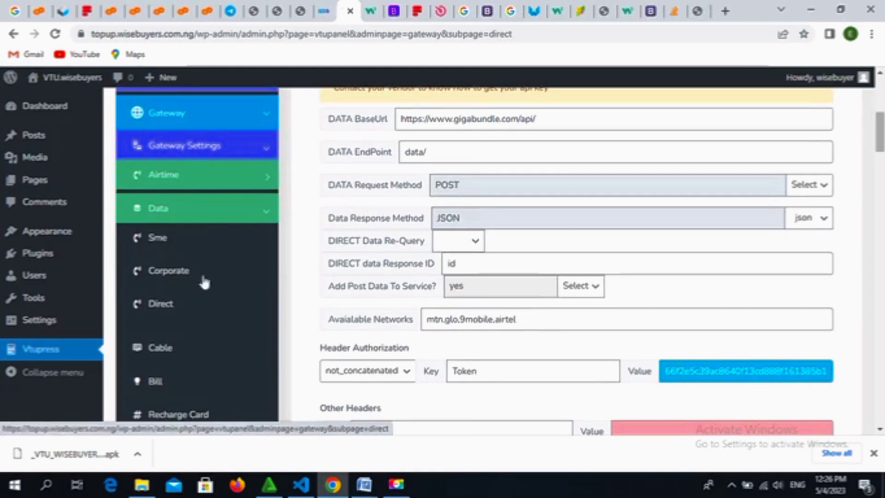
pyautogui.click(270, 215)
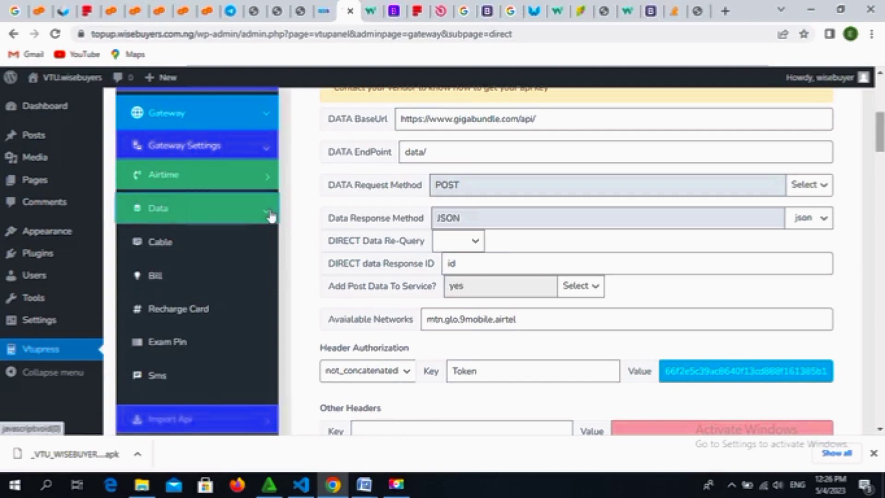
# Step: Open the Cable gateway settings and enter 3500 as the GOTV MAX plan price
pyautogui.click(163, 244)
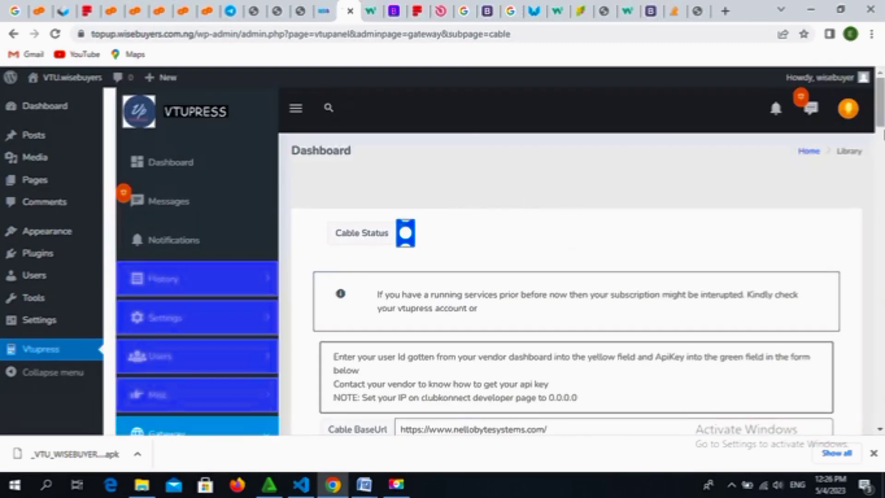
pyautogui.moveTo(882, 122); pyautogui.dragTo(881, 287)
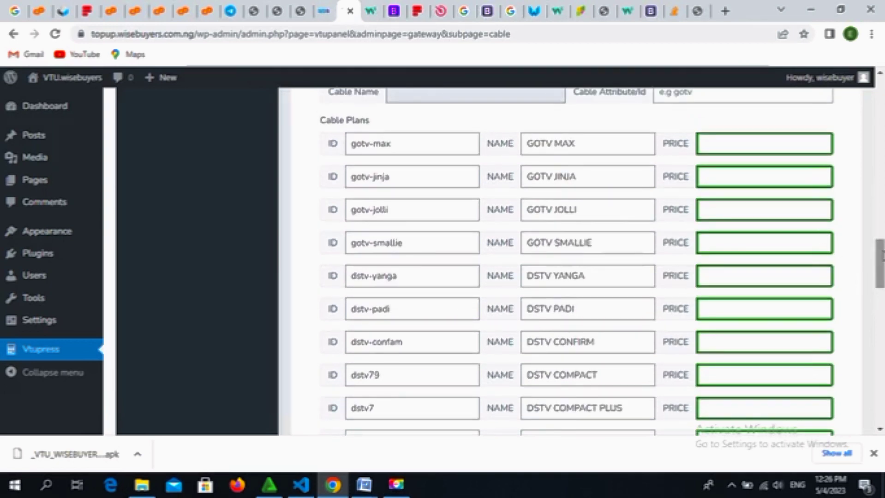
pyautogui.click(763, 142)
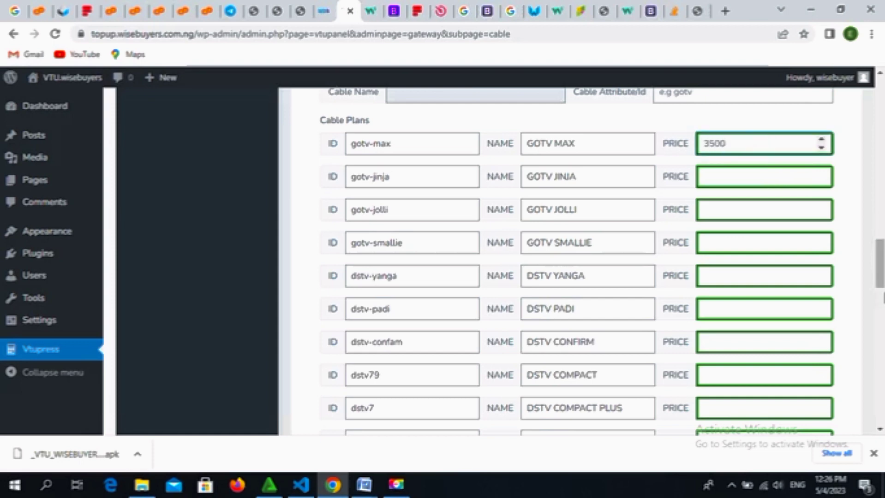
pyautogui.click(825, 217)
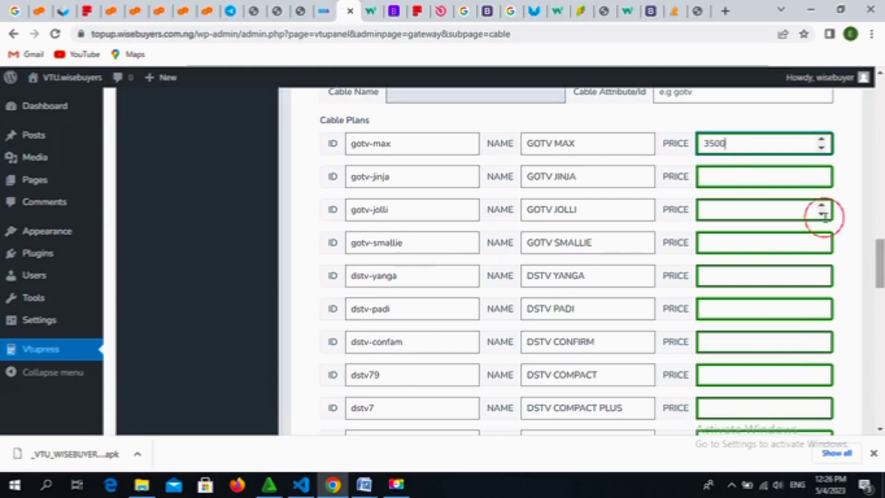
pyautogui.scroll(-2, 825, 215)
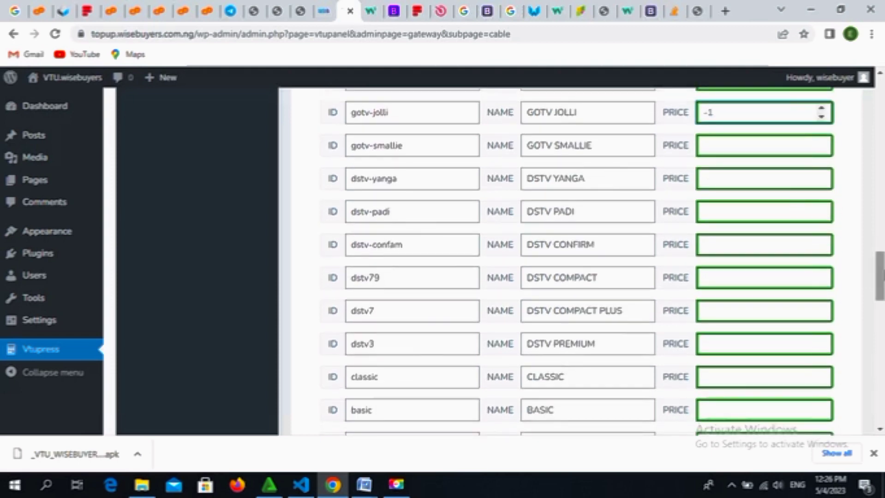
pyautogui.scroll(-6, 881, 315)
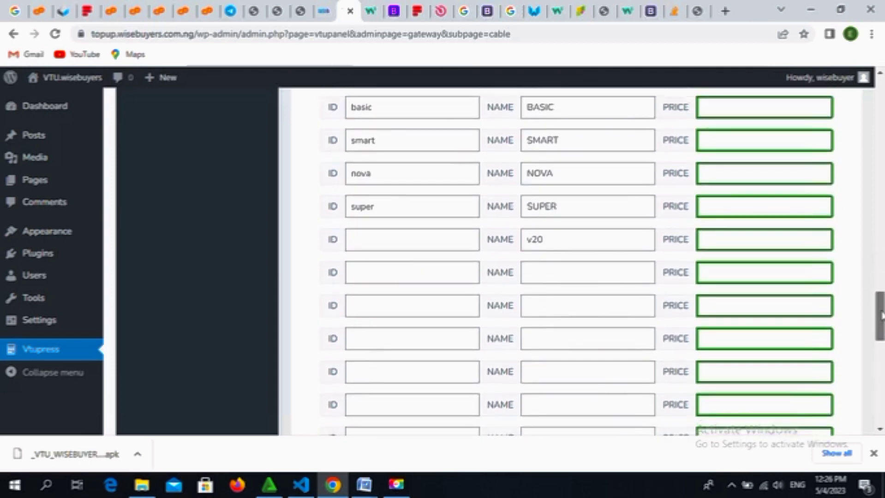
pyautogui.moveTo(881, 323); pyautogui.dragTo(881, 390)
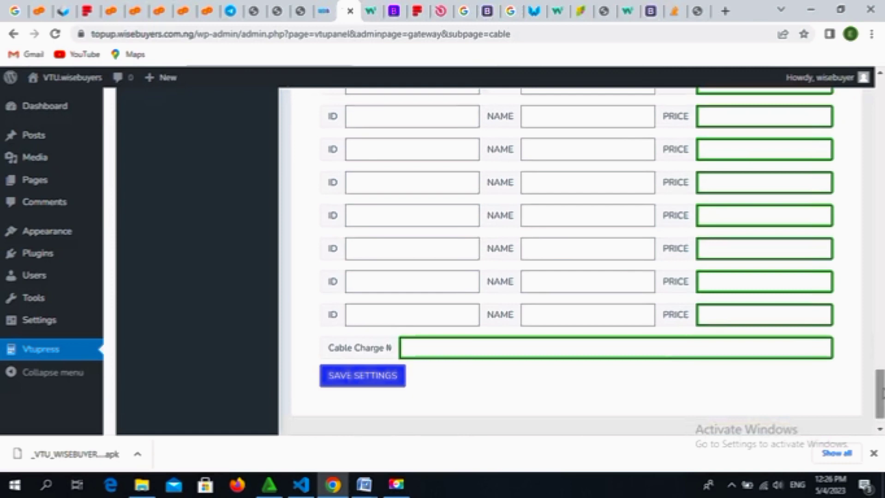
# Step: Set the Cable Charge to 50
pyautogui.click(676, 345)
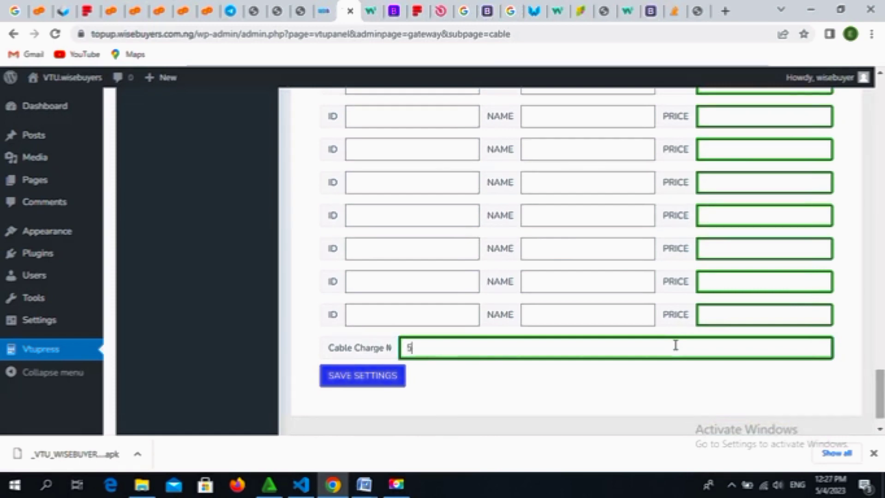
pyautogui.write('0')
pyautogui.click(754, 369)
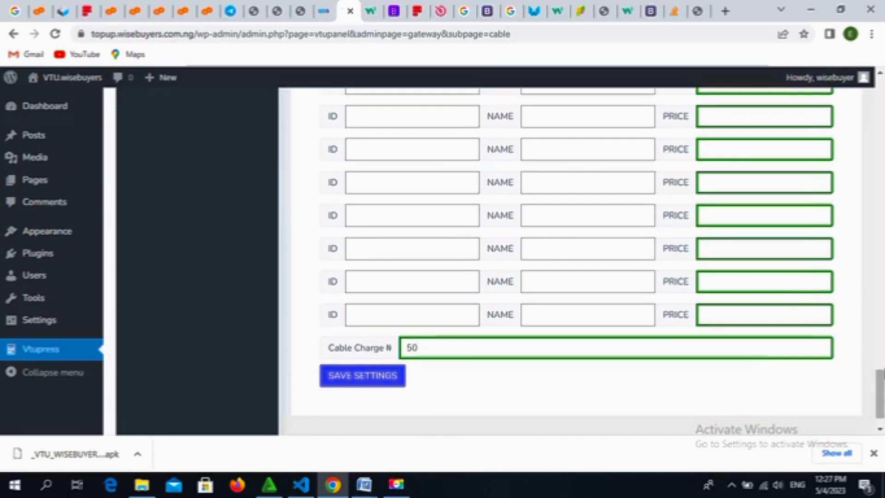
pyautogui.moveTo(884, 381); pyautogui.dragTo(884, 223)
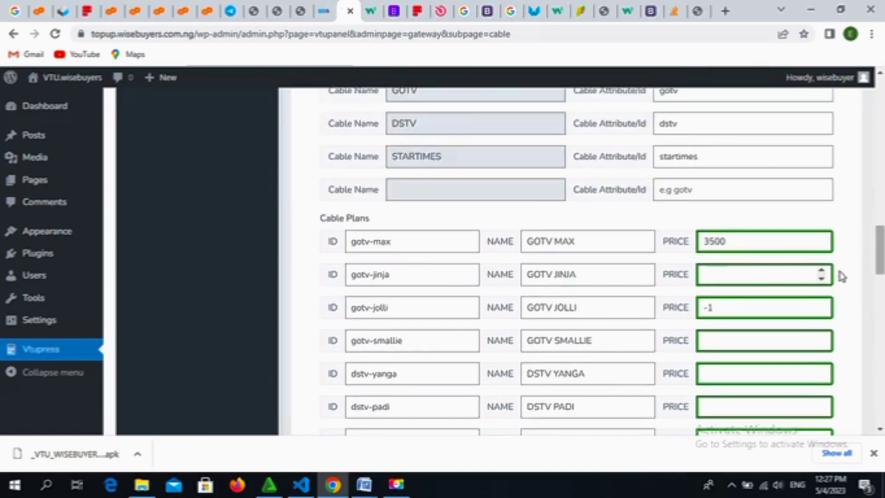
# Step: Clear the stray -1 from the GOTV JOLLI price field
pyautogui.click(723, 310)
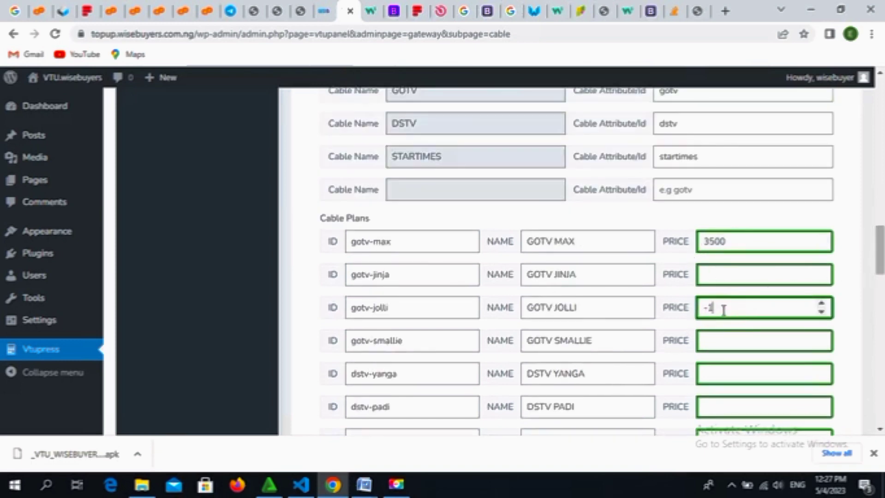
pyautogui.press('BackSpace')
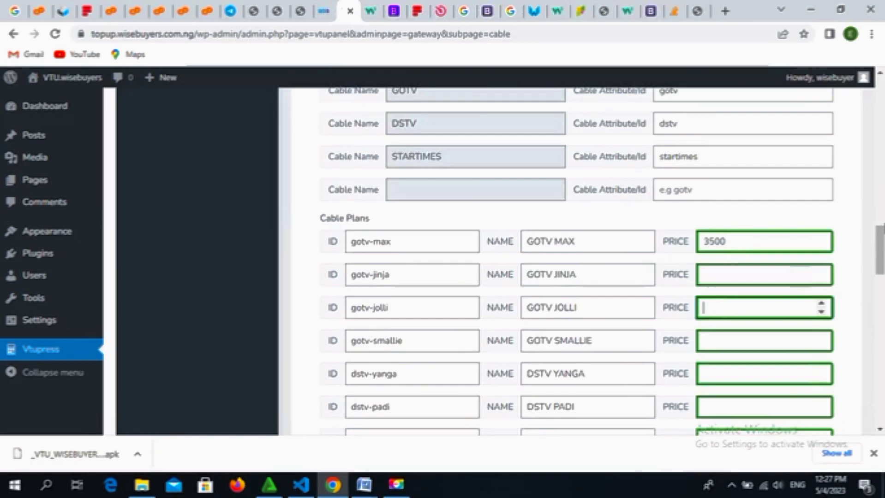
pyautogui.moveTo(883, 244); pyautogui.dragTo(846, 497)
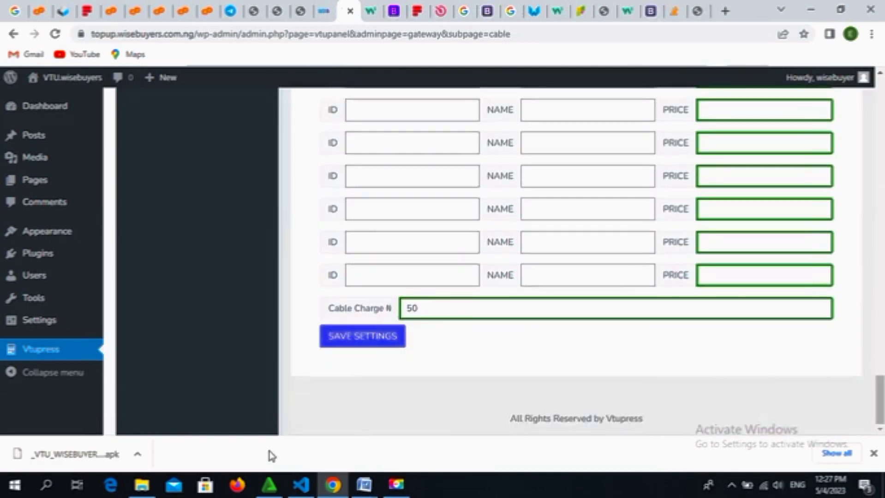
# Step: Save the cable settings and acknowledge the 'Saved Successfully!' message
pyautogui.click(362, 336)
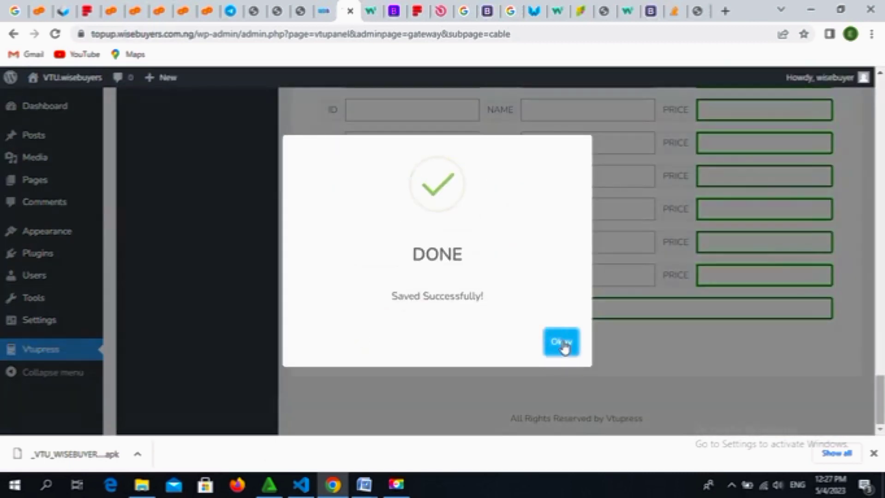
pyautogui.click(561, 344)
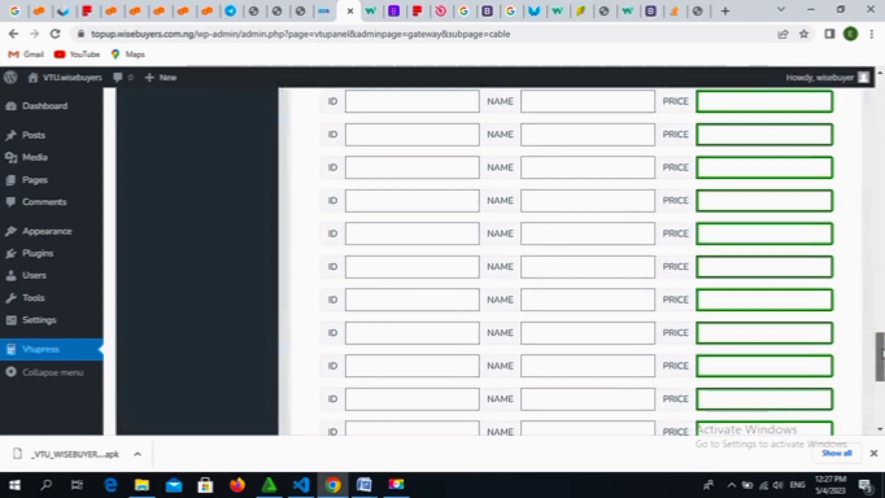
pyautogui.moveTo(881, 353); pyautogui.dragTo(876, 156)
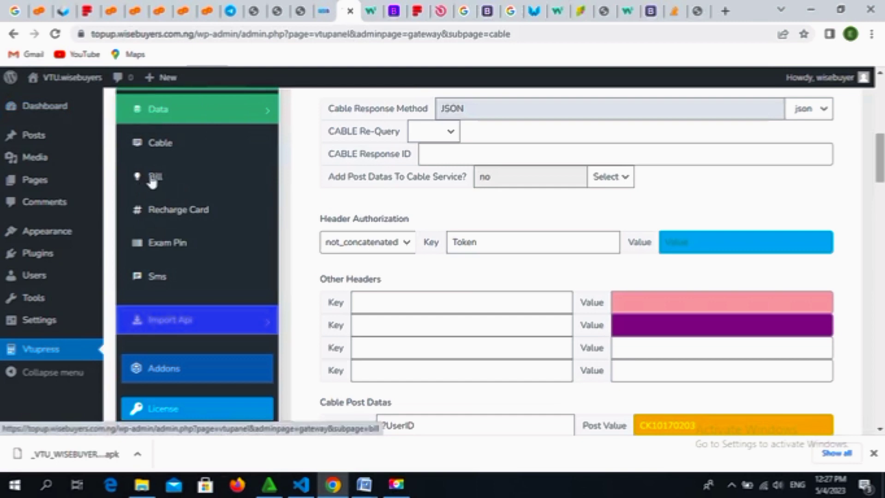
# Step: Open the Bill gateway settings and scroll through the form to the Bill Charge field
pyautogui.click(152, 181)
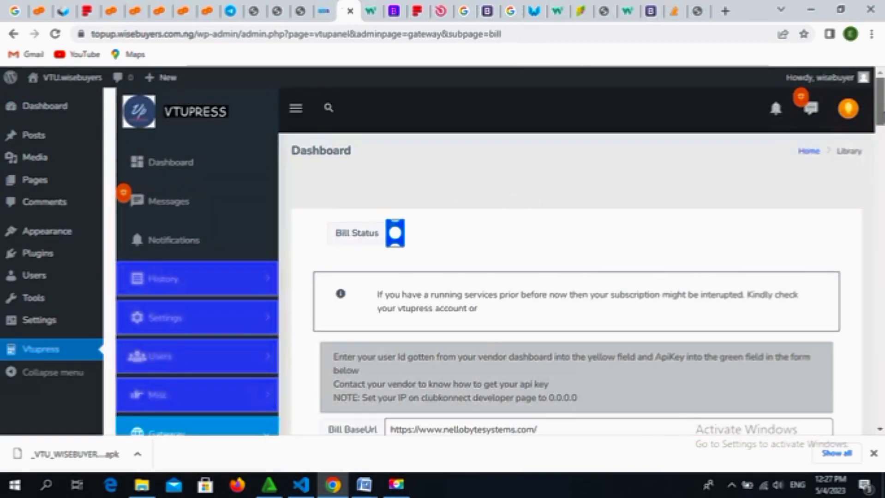
pyautogui.moveTo(879, 121); pyautogui.dragTo(840, 417)
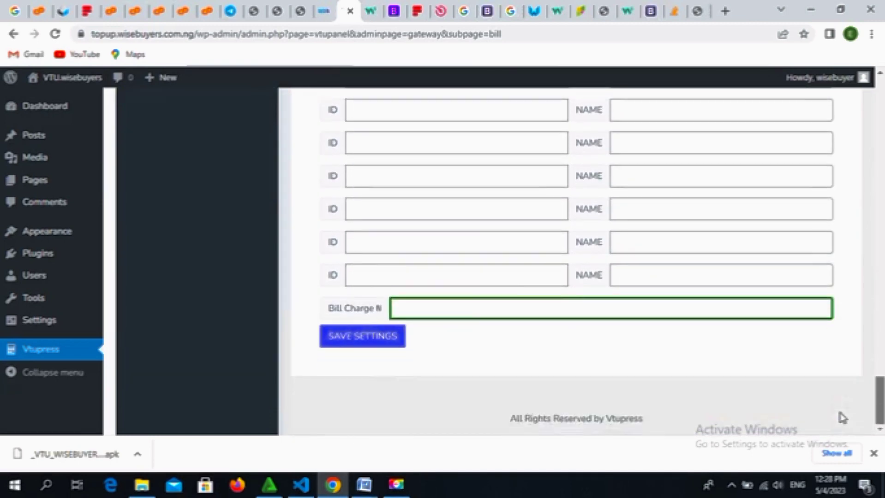
pyautogui.scroll(4, 840, 409)
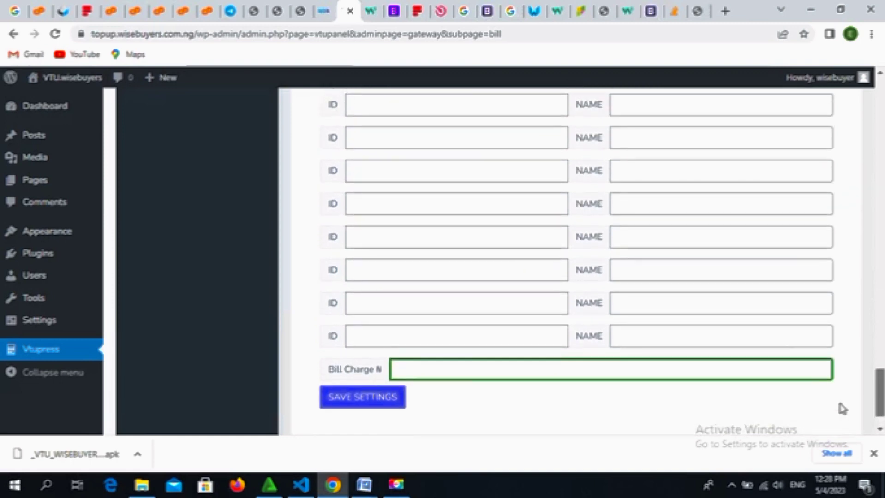
pyautogui.scroll(2, 879, 380)
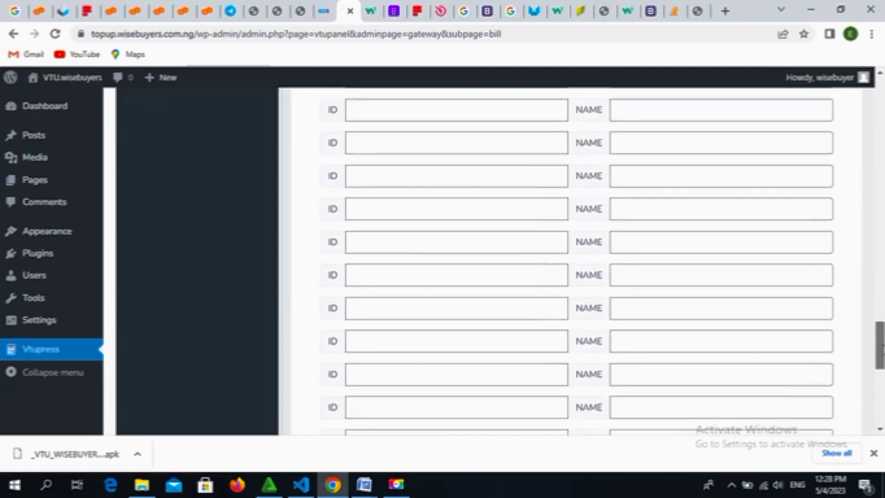
pyautogui.scroll(9, 577, 261)
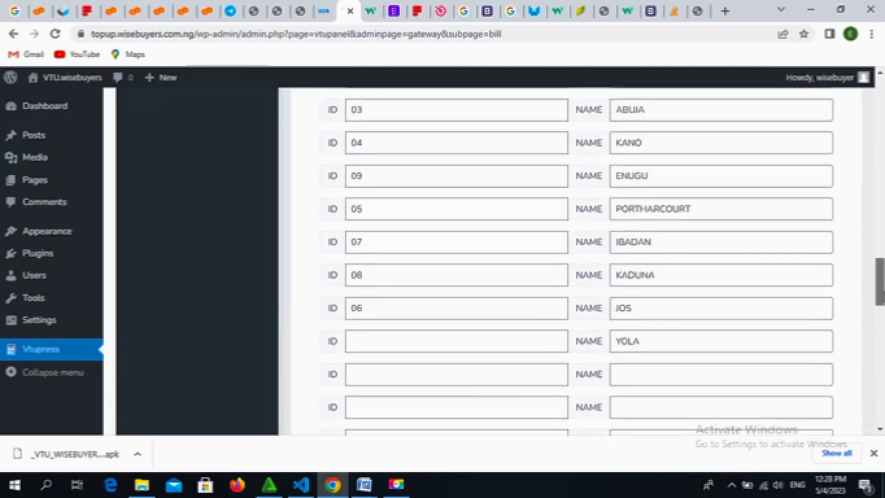
pyautogui.scroll(3, 577, 260)
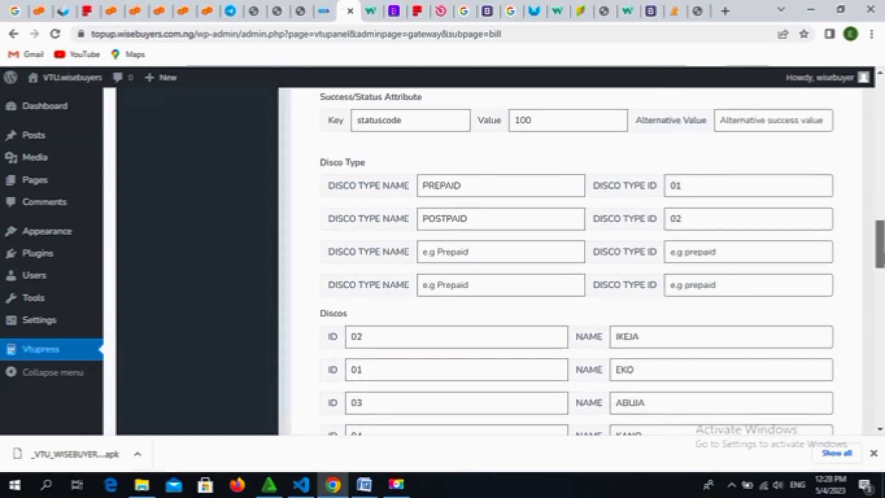
pyautogui.scroll(-6, 879, 312)
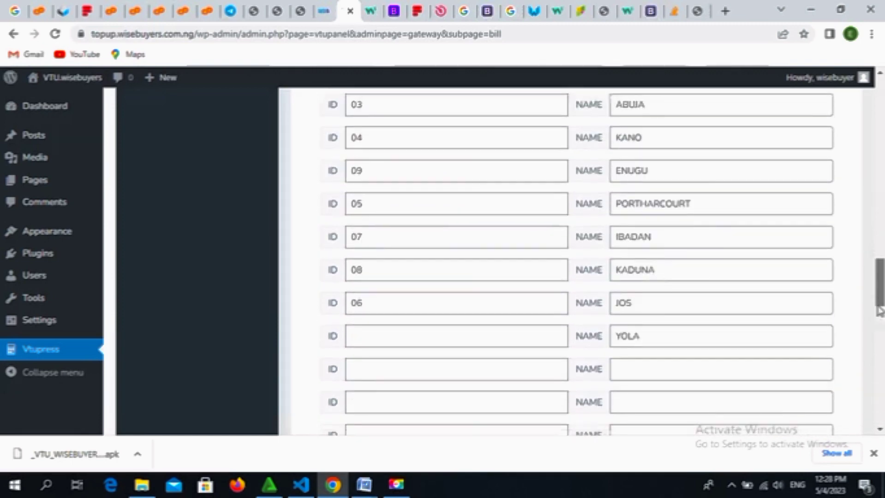
pyautogui.scroll(-4, 879, 311)
pyautogui.scroll(8, 880, 277)
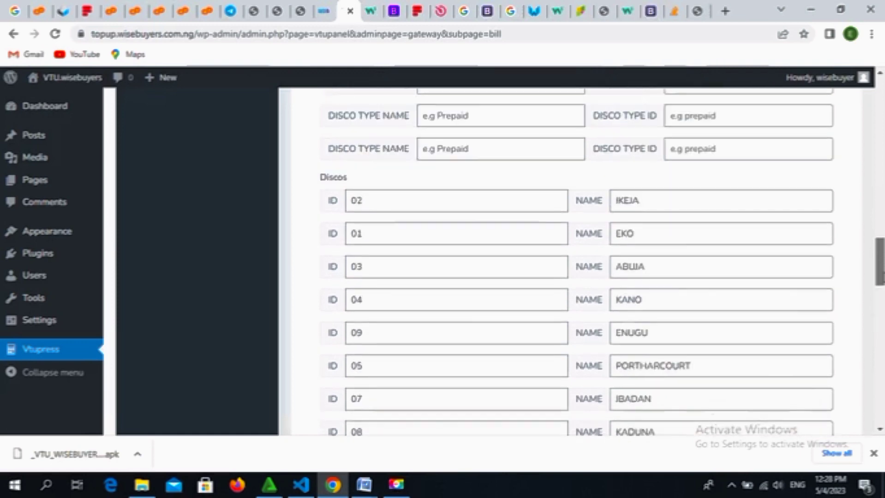
pyautogui.scroll(4, 576, 261)
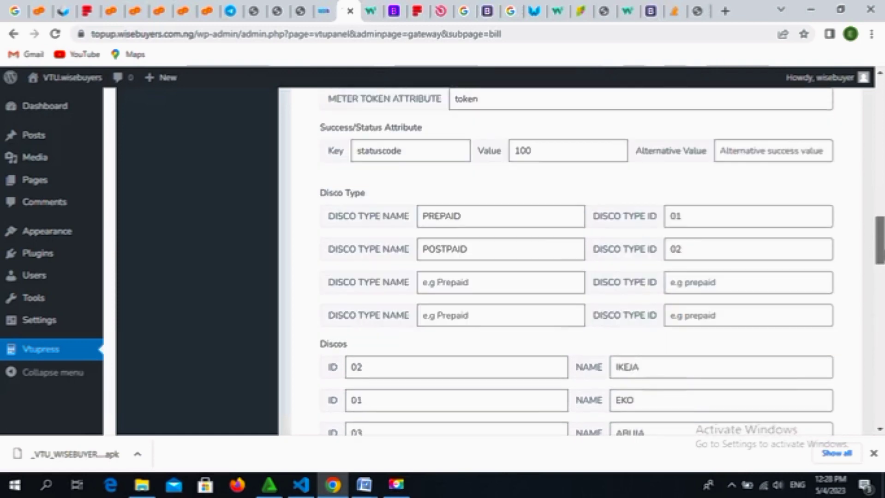
pyautogui.scroll(4, 577, 261)
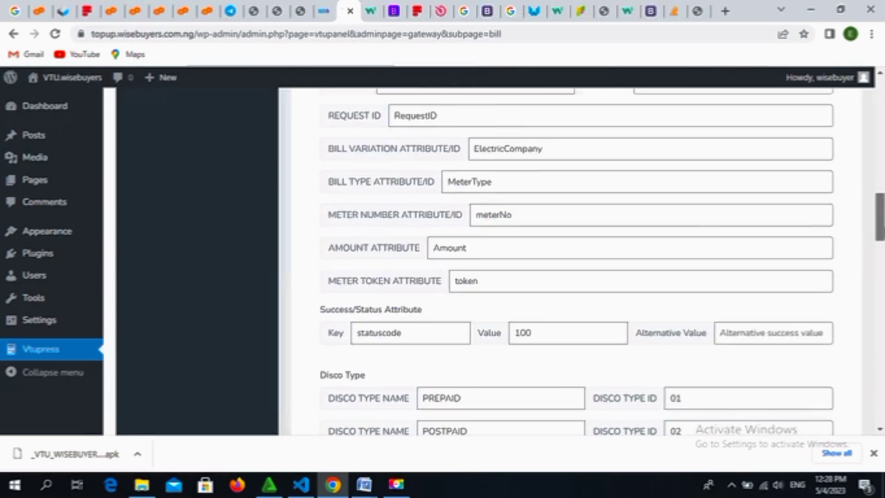
pyautogui.scroll(-14, 871, 314)
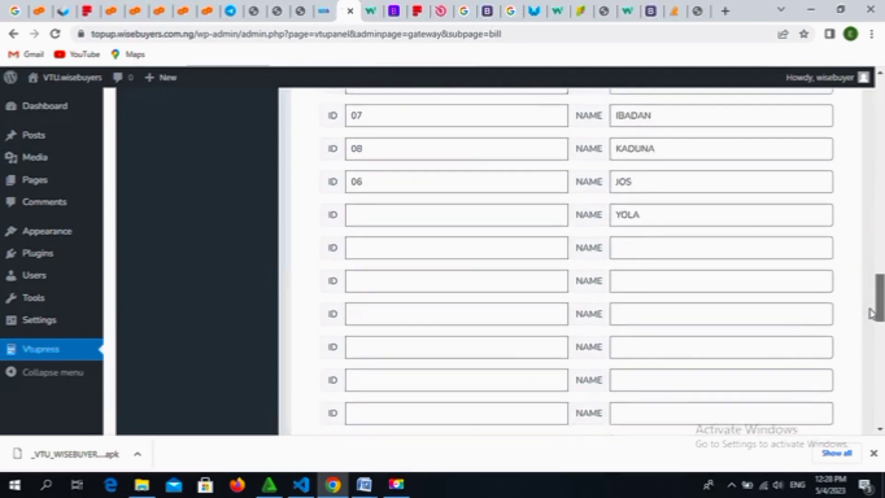
pyautogui.scroll(-15, 871, 314)
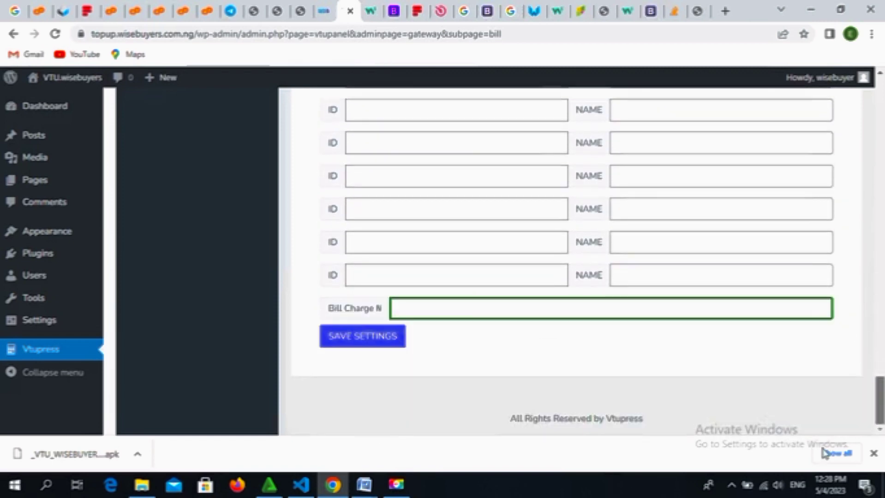
# Step: Enter 200 as the Bill Charge ₦ and save the bill settings
pyautogui.click(663, 312)
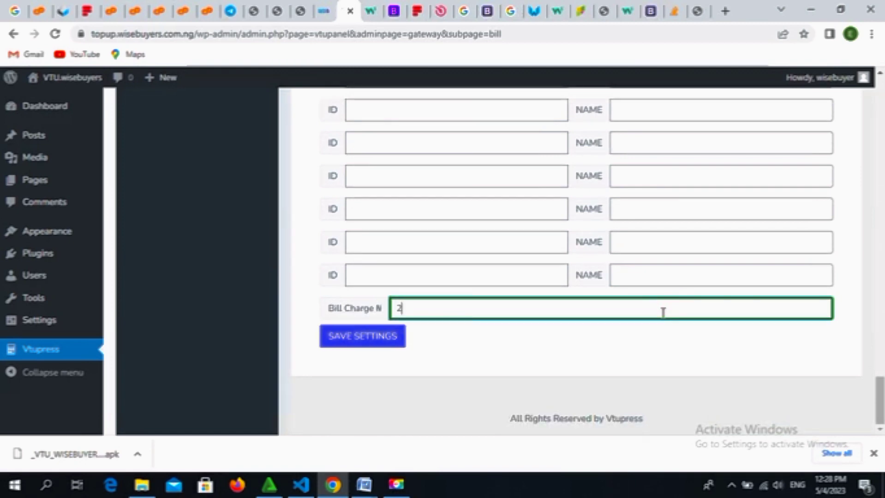
pyautogui.click(373, 345)
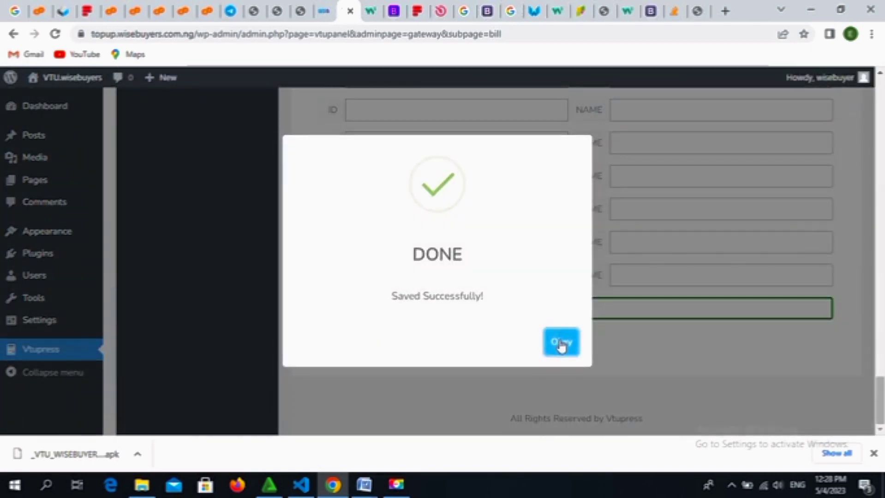
pyautogui.click(561, 343)
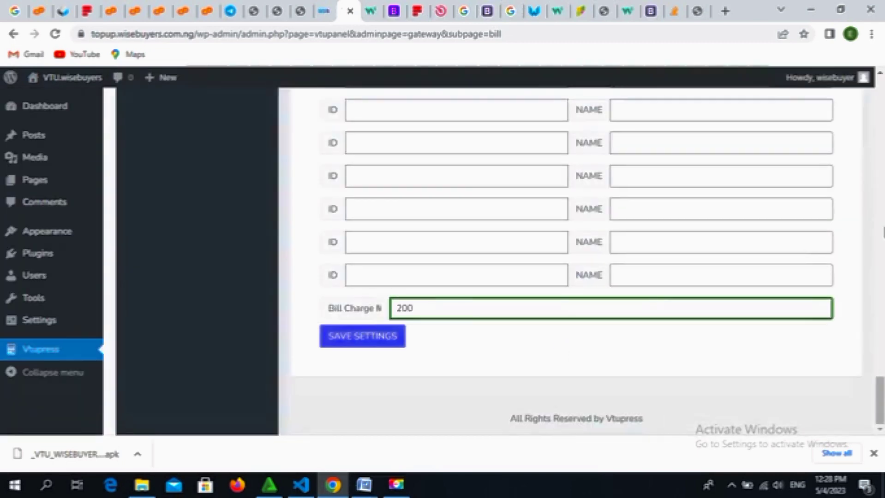
# Step: Open the Recharge Card settings page from the VTUpress sidebar
pyautogui.click(881, 232)
pyautogui.click(882, 232)
pyautogui.click(882, 233)
pyautogui.click(882, 232)
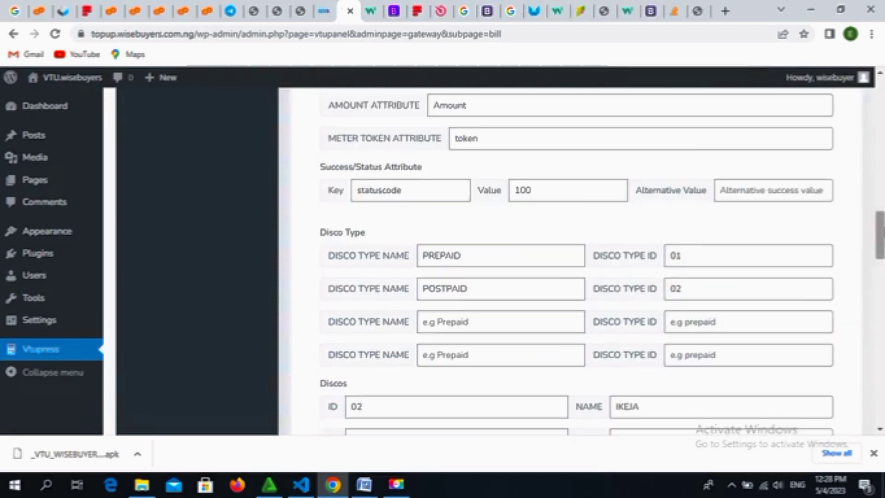
pyautogui.click(882, 232)
pyautogui.moveTo(882, 229); pyautogui.dragTo(883, 144)
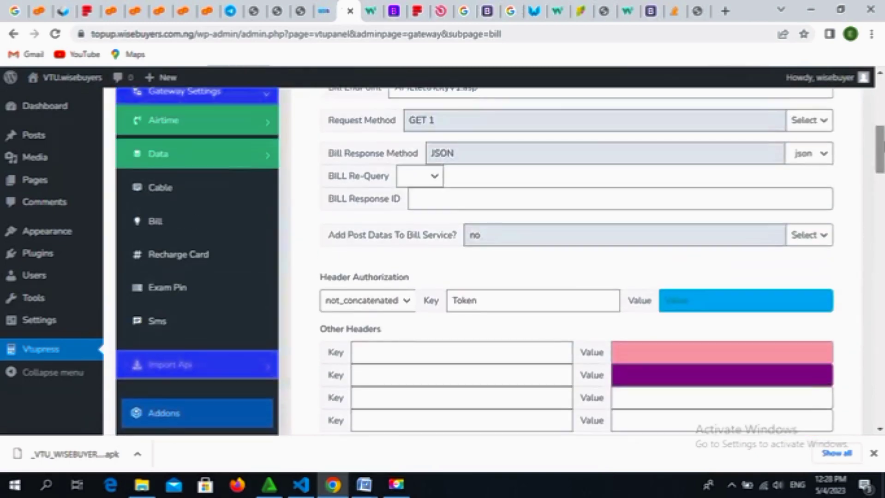
pyautogui.click(161, 259)
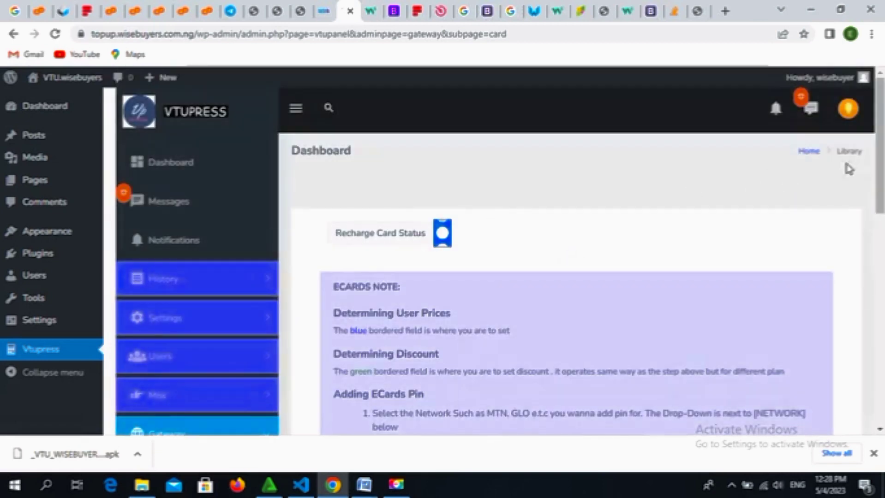
# Step: Scroll down to the ADD NETWORK PIN[s] form on the recharge card page
pyautogui.moveTo(882, 148); pyautogui.dragTo(881, 274)
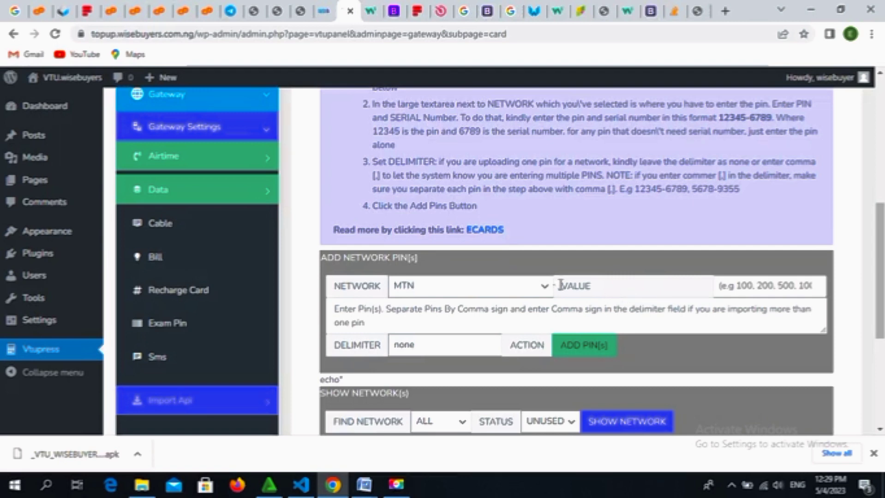
# Step: Keep MTN as the network and enter 100 as the pin value
pyautogui.click(517, 292)
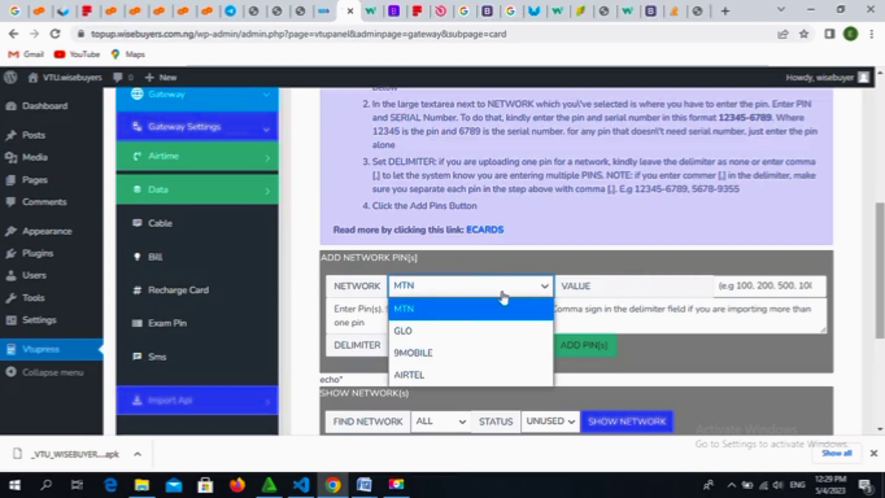
pyautogui.click(489, 319)
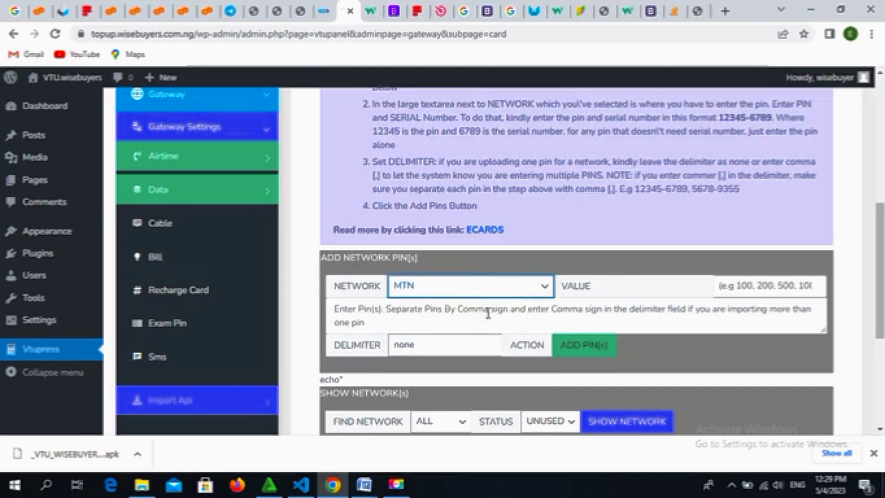
pyautogui.click(750, 284)
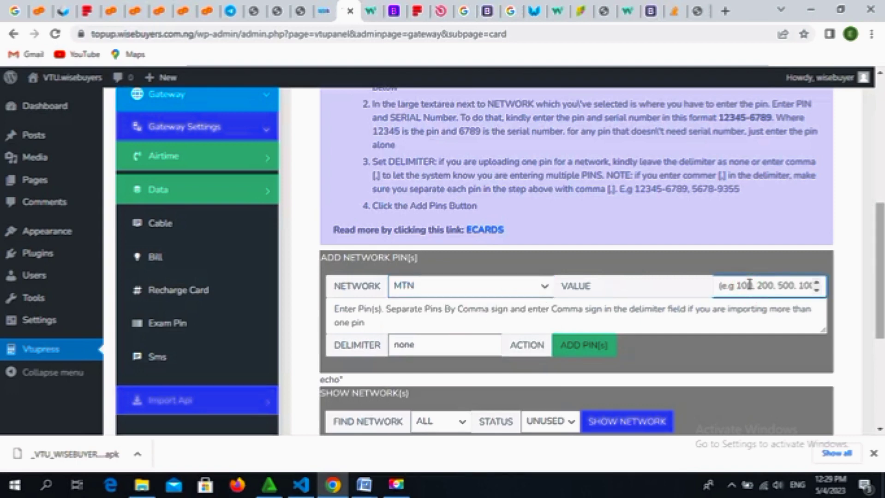
pyautogui.write('1')
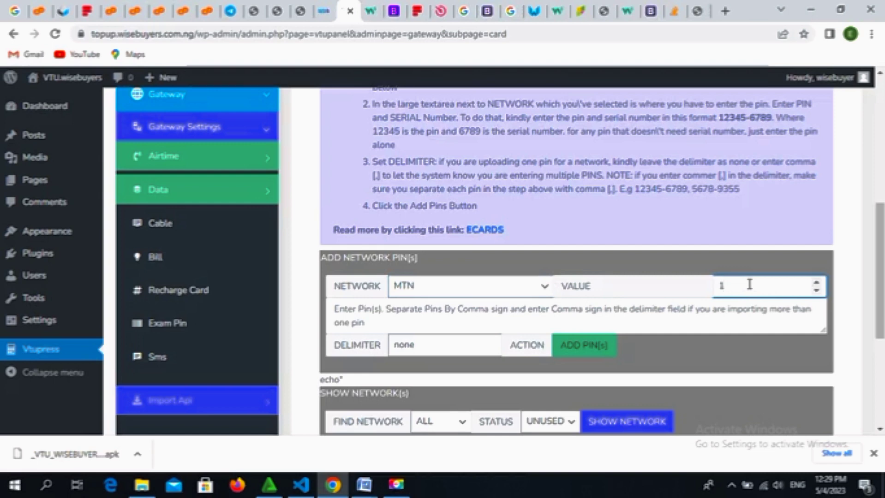
pyautogui.write('00')
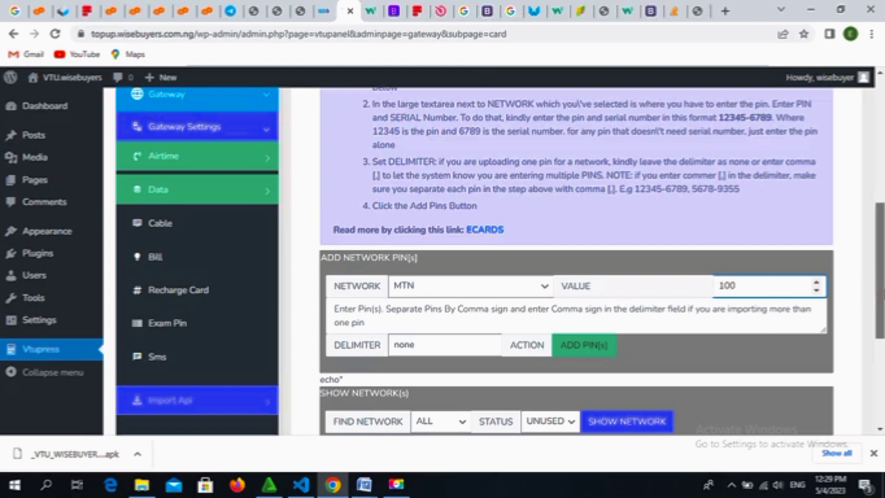
# Step: Copy the example pin from the ECARDS NOTE instructions for the pin box
pyautogui.scroll(3, 879, 272)
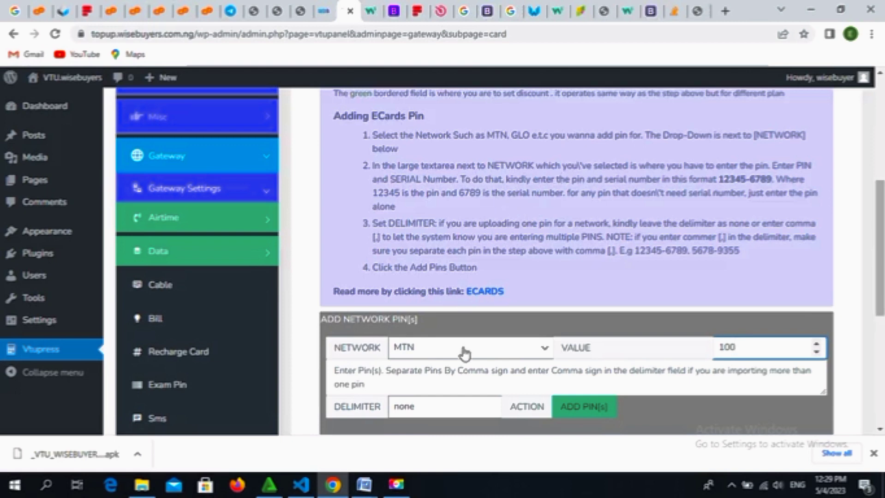
pyautogui.click(432, 382)
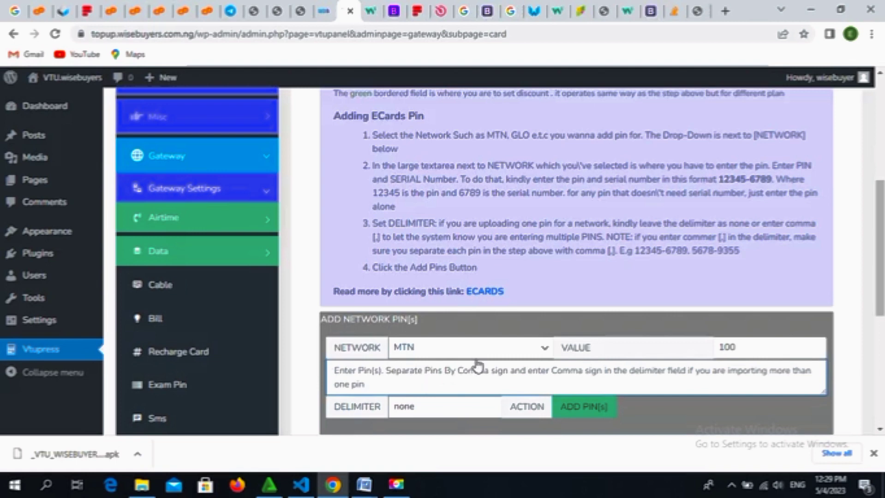
pyautogui.click(465, 377)
pyautogui.doubleClick(723, 180)
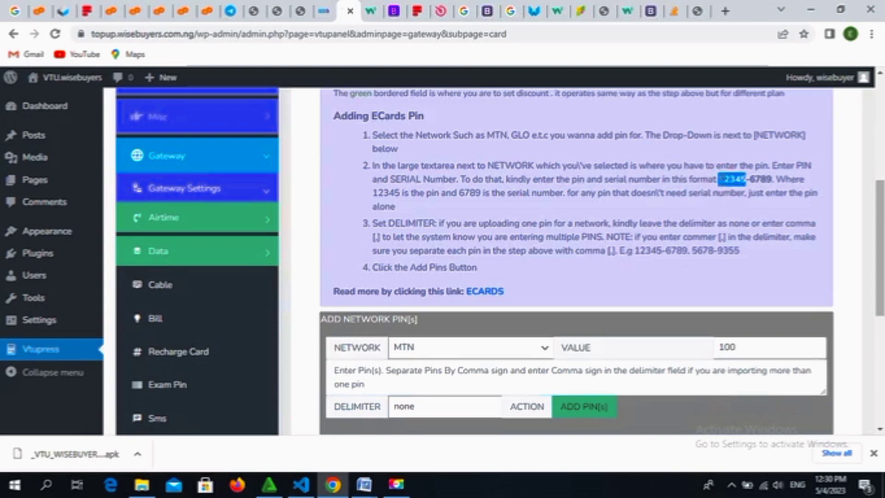
pyautogui.doubleClick(720, 181)
pyautogui.hotkey('ctrl', 'c')
pyautogui.click(460, 372)
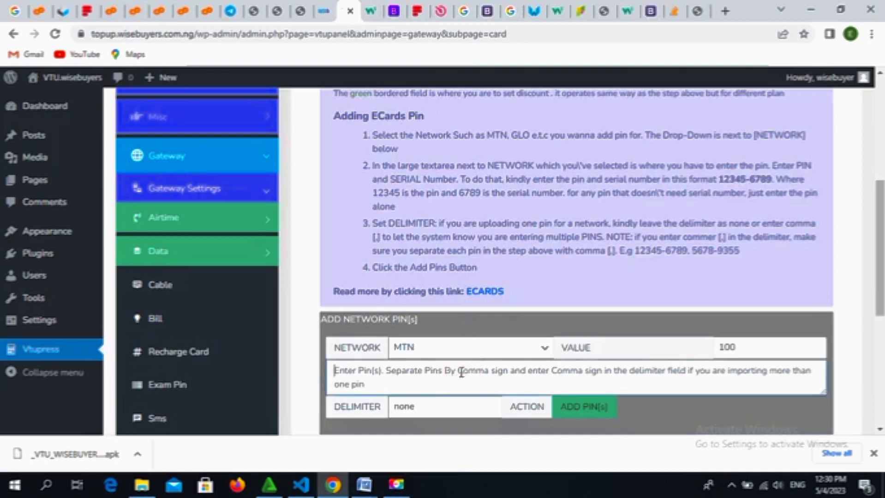
pyautogui.click(461, 372)
# Step: Build the pin 12345-6789 in the pin box from the example pin and serial
pyautogui.hotkey('ctrl', 'v')
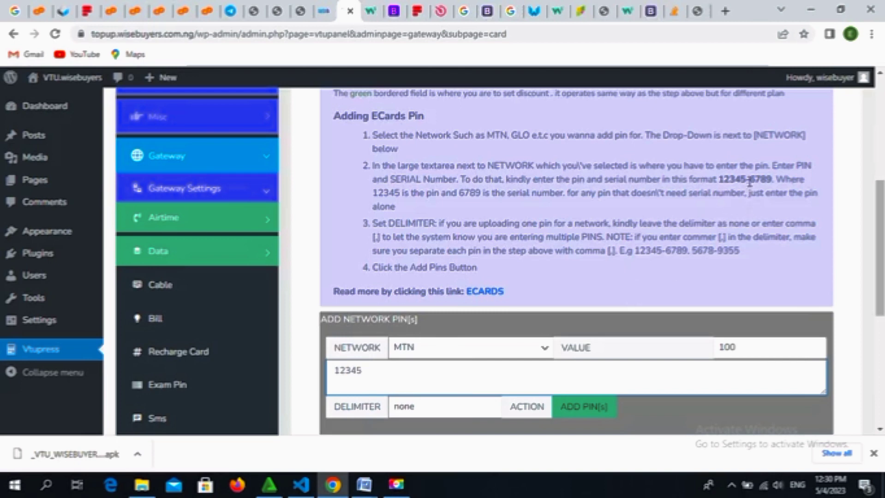
pyautogui.moveTo(748, 180); pyautogui.dragTo(771, 180)
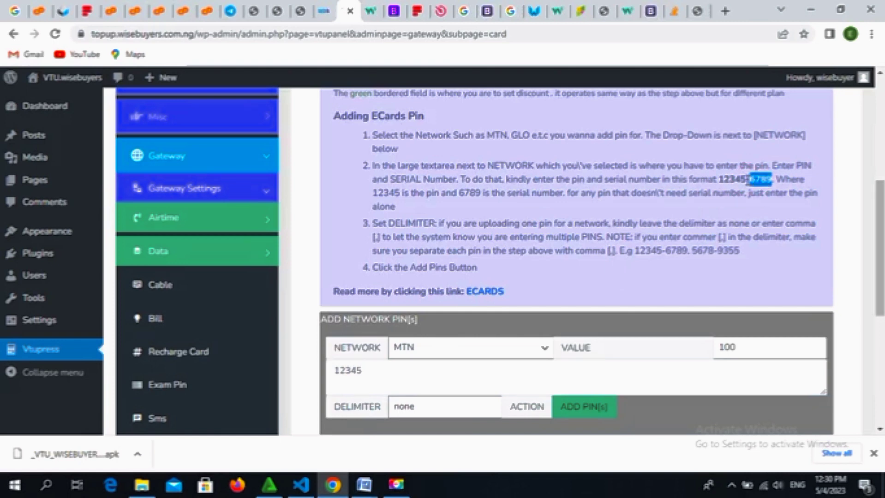
pyautogui.click(747, 179)
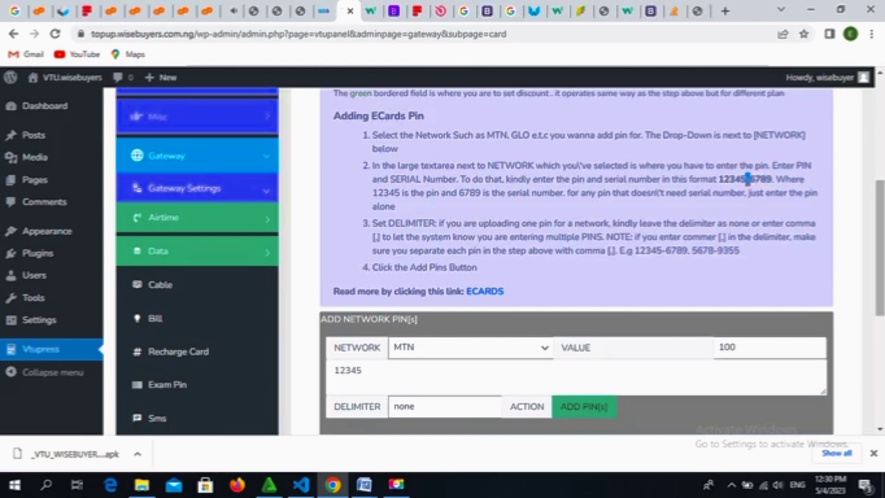
pyautogui.click(417, 369)
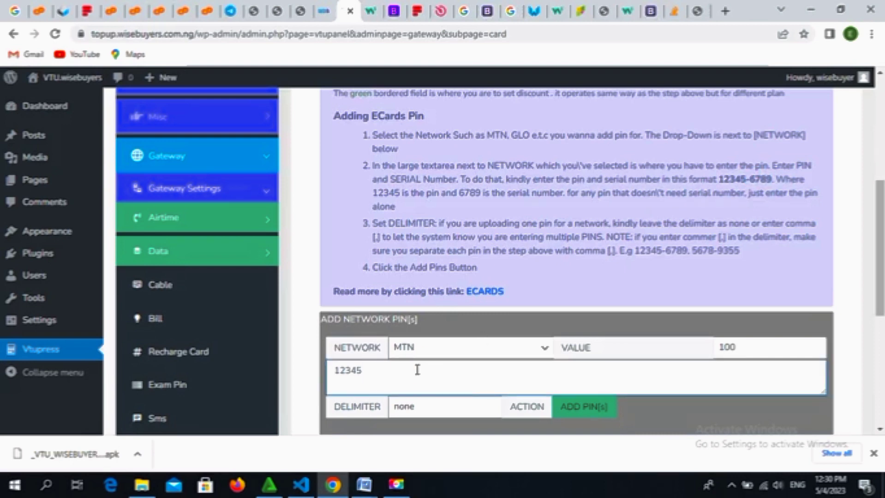
pyautogui.write('-')
pyautogui.doubleClick(764, 179)
pyautogui.hotkey('ctrl', 'c')
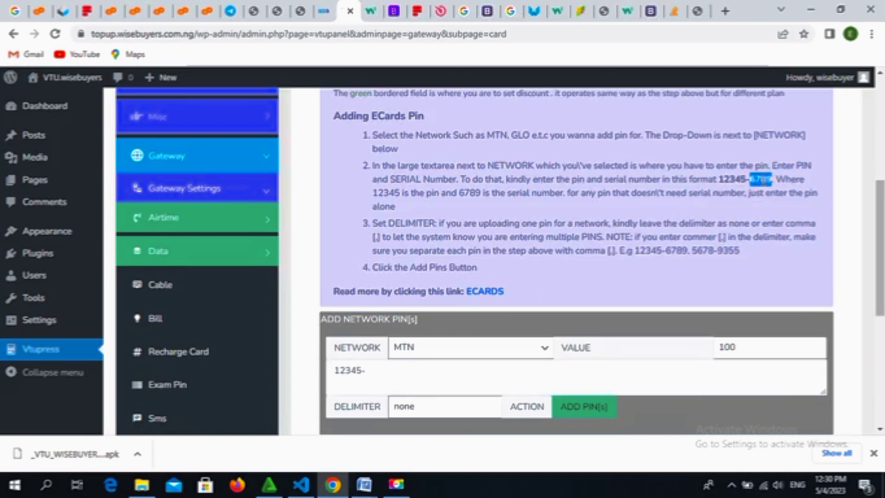
pyautogui.click(449, 372)
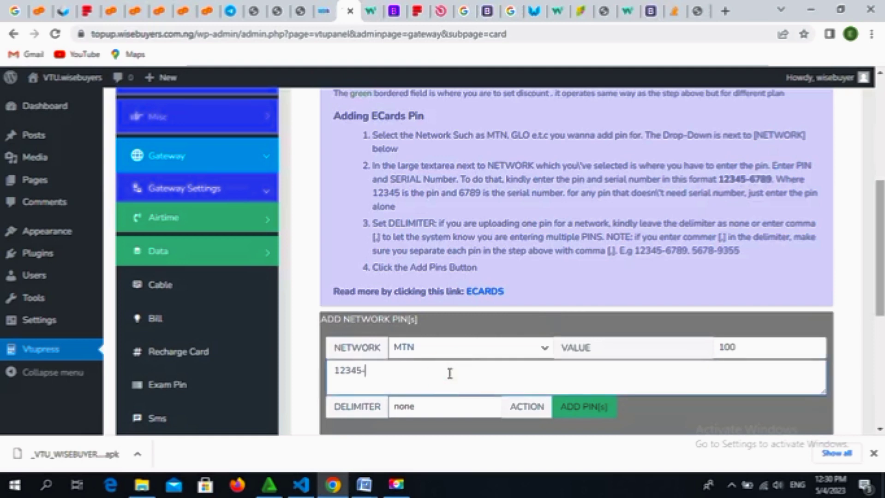
pyautogui.hotkey('ctrl', 'v')
# Step: Place a single comma after the pin 12345-6789
pyautogui.doubleClick(347, 371)
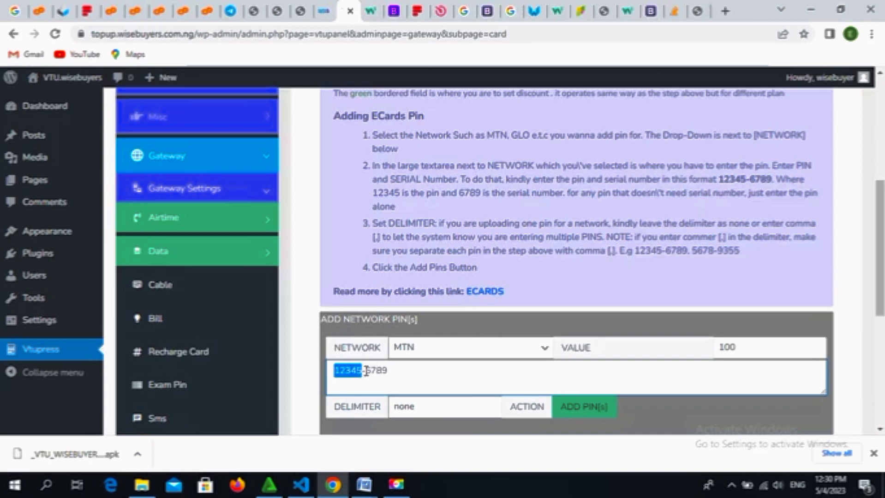
pyautogui.click(366, 370)
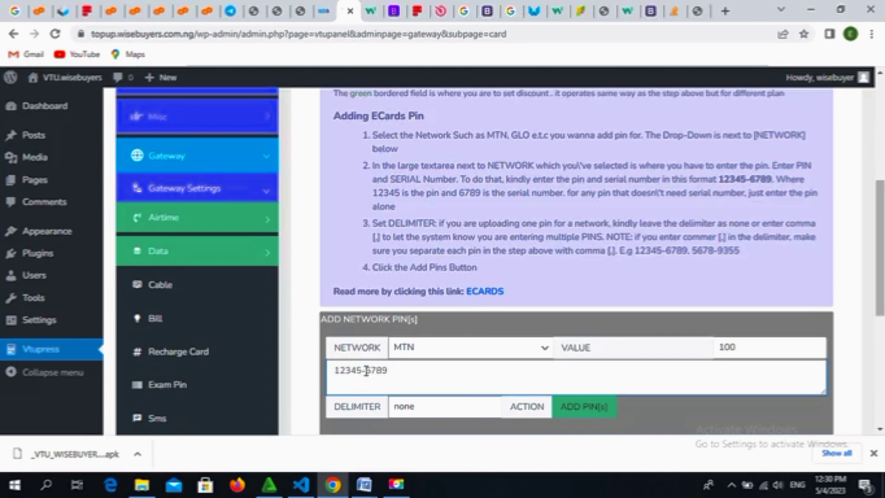
pyautogui.click(389, 371)
pyautogui.write(',')
pyautogui.press('BackSpace')
# Step: Change the DELIMITER from none to a comma
pyautogui.write(',')
pyautogui.click(427, 401)
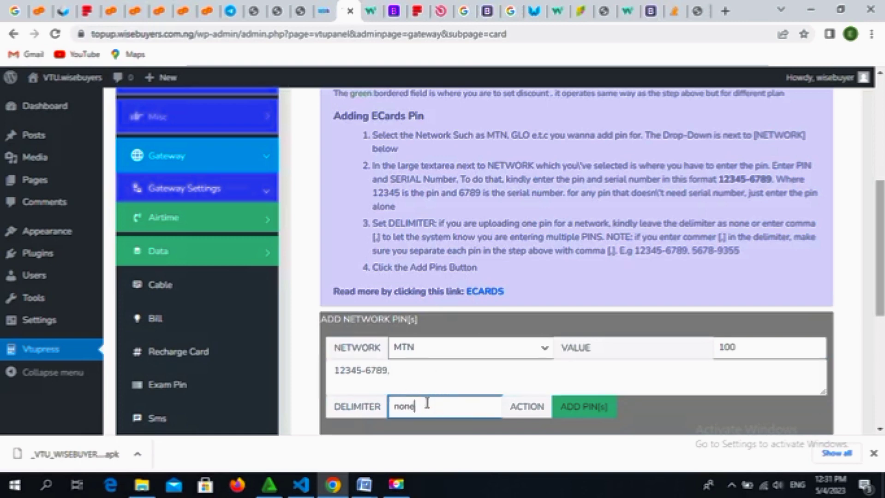
pyautogui.press('BackSpace')
pyautogui.press('BackSpace')
pyautogui.press('BackSpace')
pyautogui.press('BackSpace')
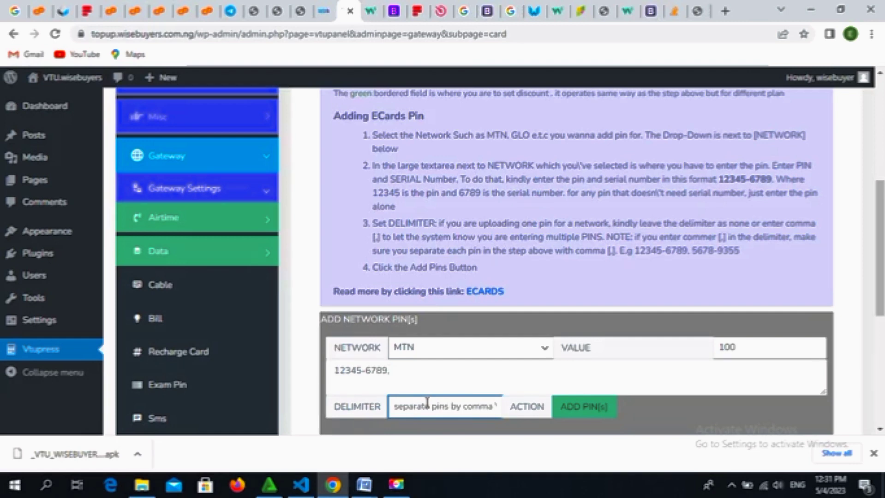
pyautogui.write(',')
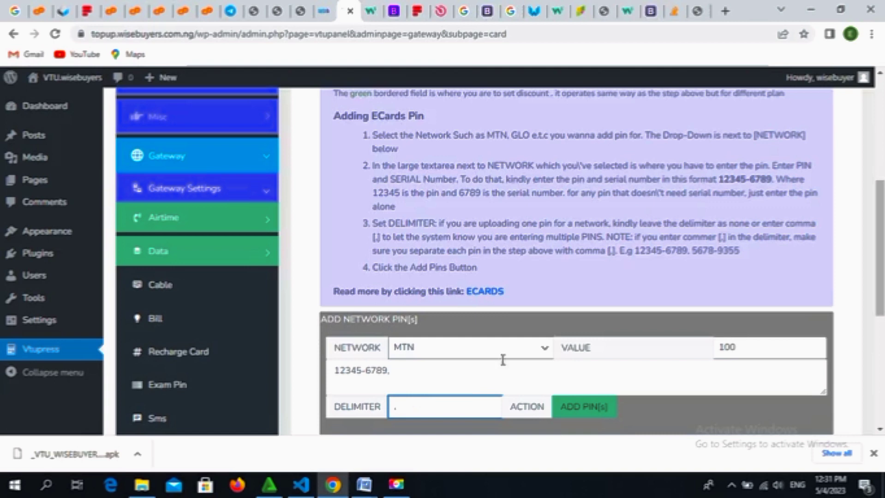
pyautogui.click(694, 250)
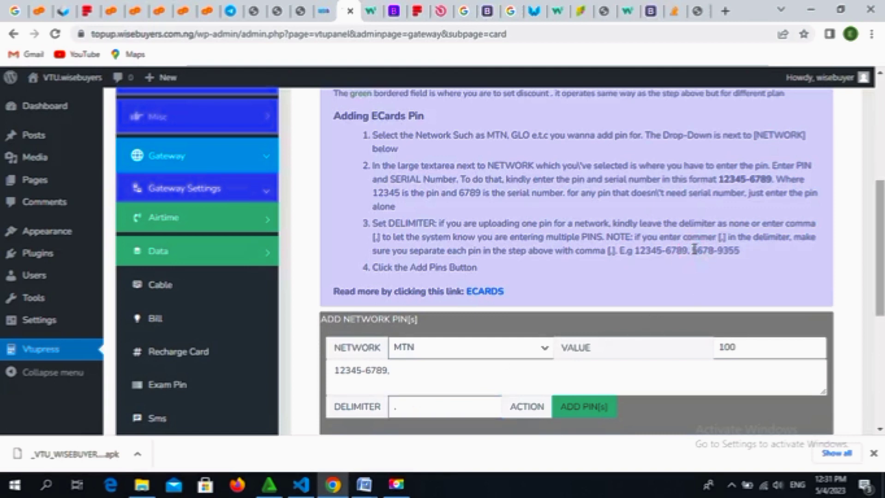
# Step: Add 5678-9355 as the second pin, giving 12345-6789,5678-9355
pyautogui.moveTo(694, 251); pyautogui.dragTo(748, 252)
pyautogui.hotkey('ctrl', 'c')
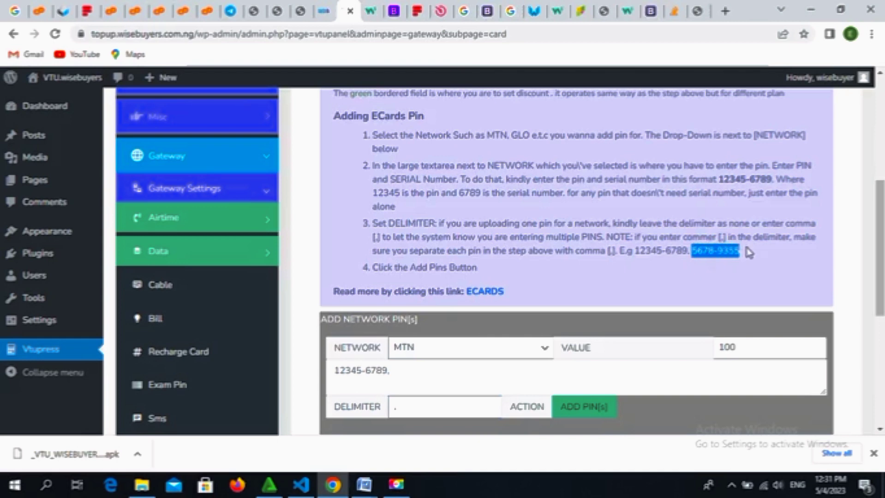
pyautogui.click(556, 369)
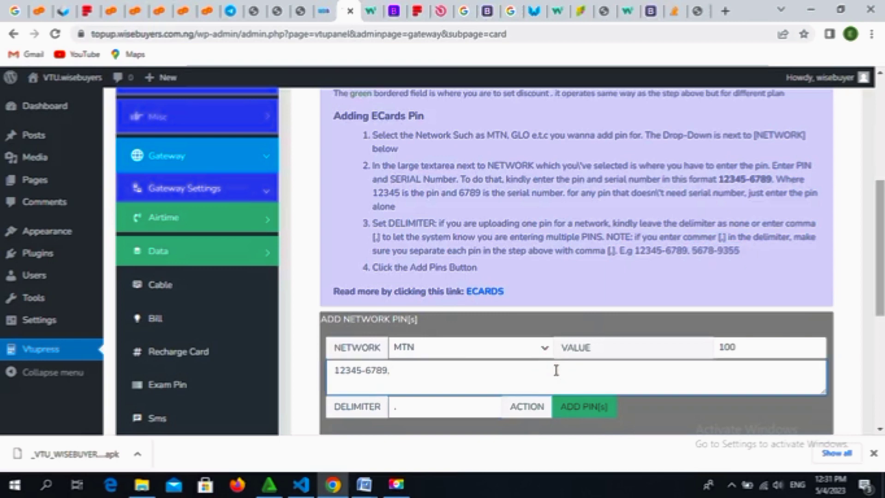
pyautogui.hotkey('ctrl', 'v')
pyautogui.doubleClick(351, 371)
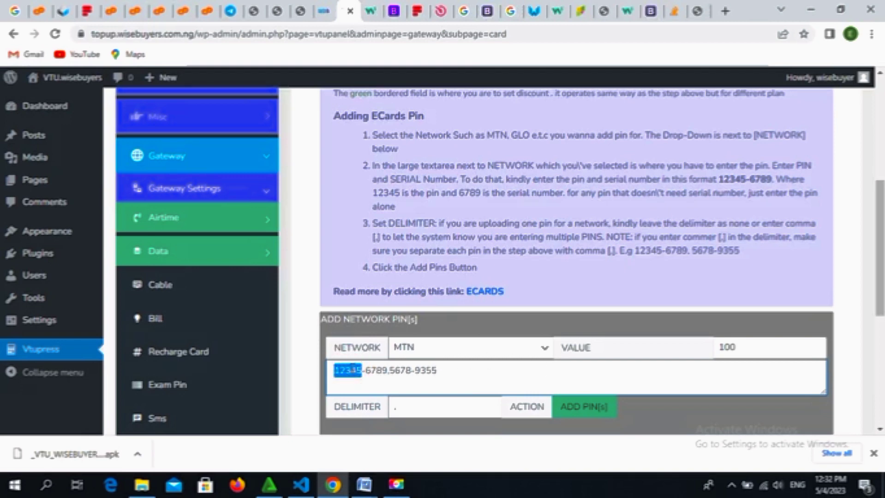
pyautogui.doubleClick(375, 371)
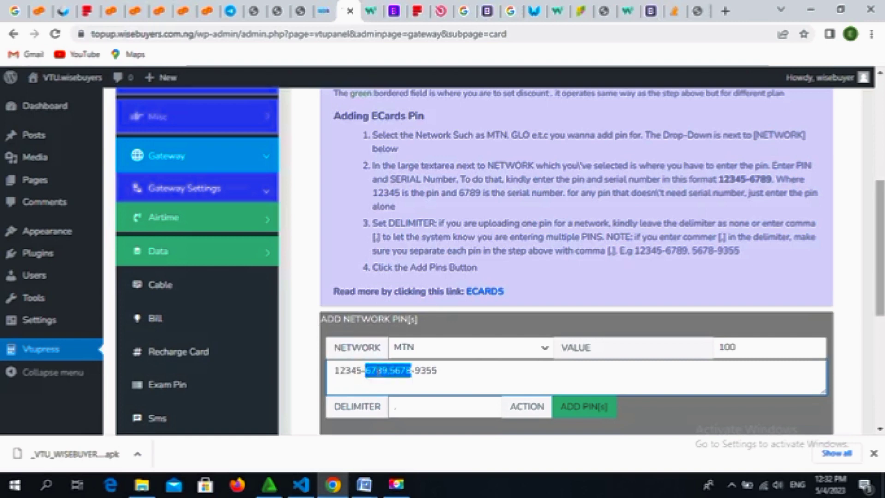
pyautogui.tripleClick(376, 371)
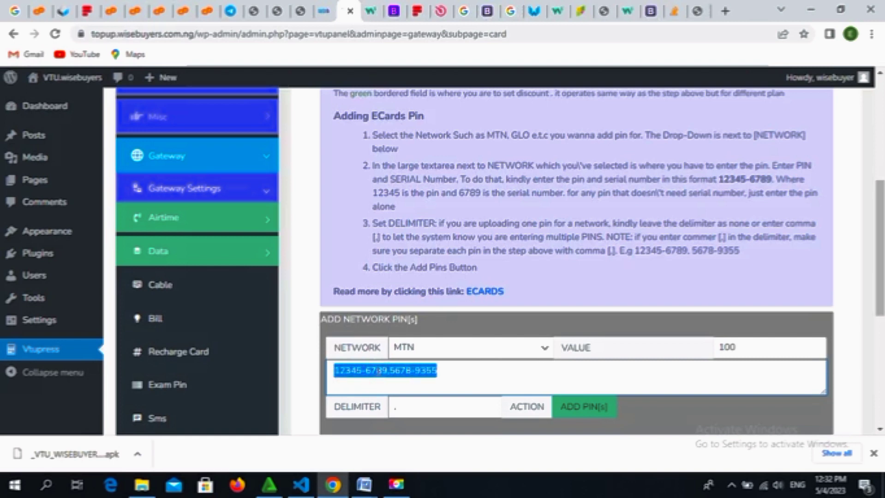
pyautogui.doubleClick(424, 371)
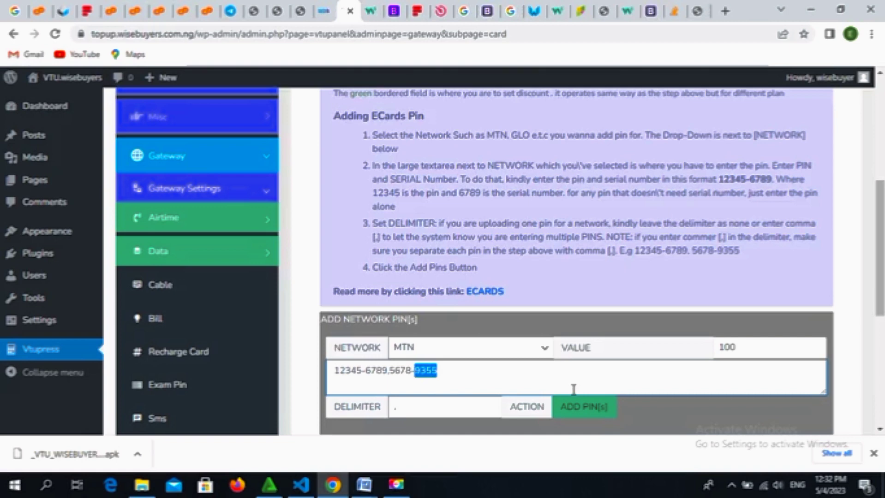
# Step: Add both MTN pins, acknowledge the success message, and scroll down to the pin table
pyautogui.click(582, 411)
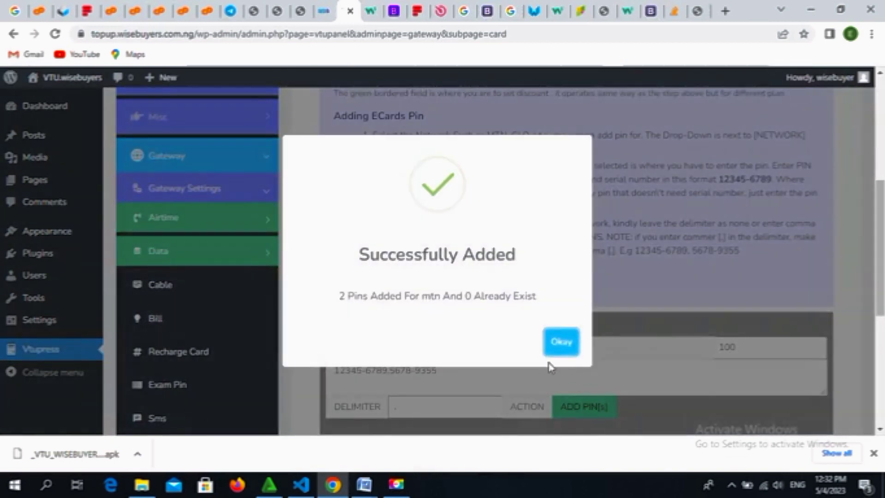
pyautogui.click(562, 344)
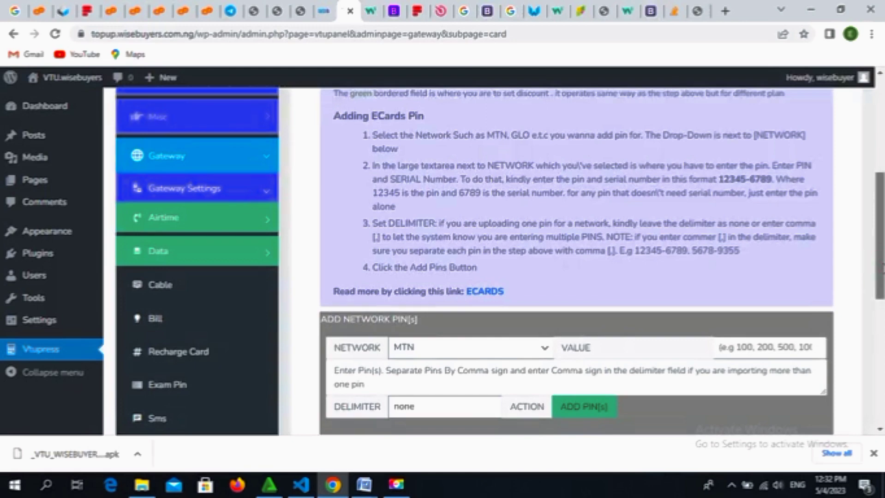
pyautogui.moveTo(881, 270); pyautogui.dragTo(881, 373)
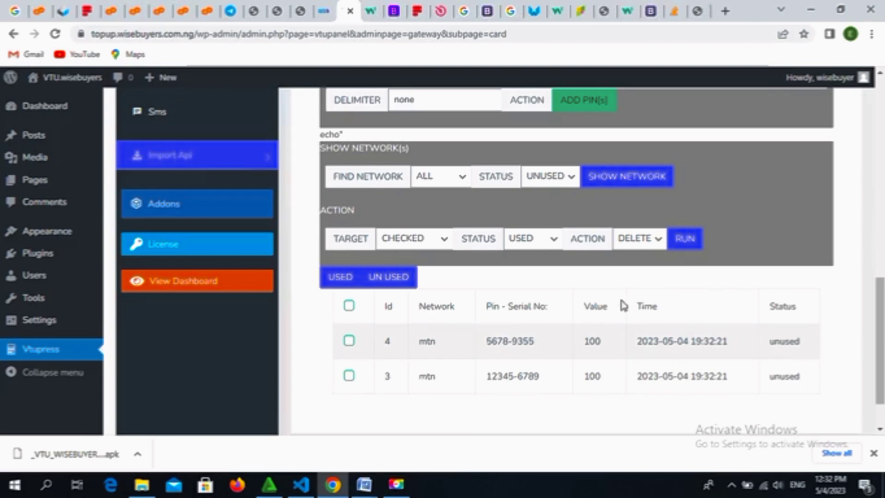
# Step: Bulk-delete all checked MTN pins with status UNUSED and action DELETE, then acknowledge the confirmation
pyautogui.click(547, 241)
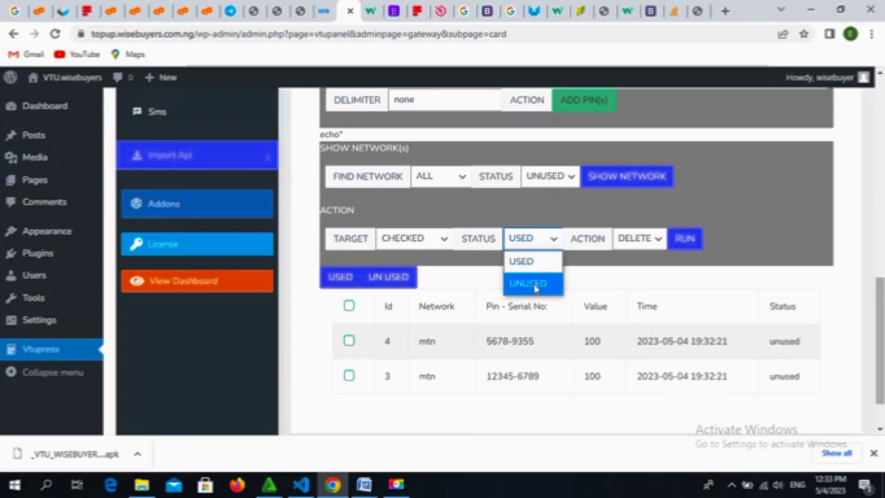
pyautogui.click(555, 241)
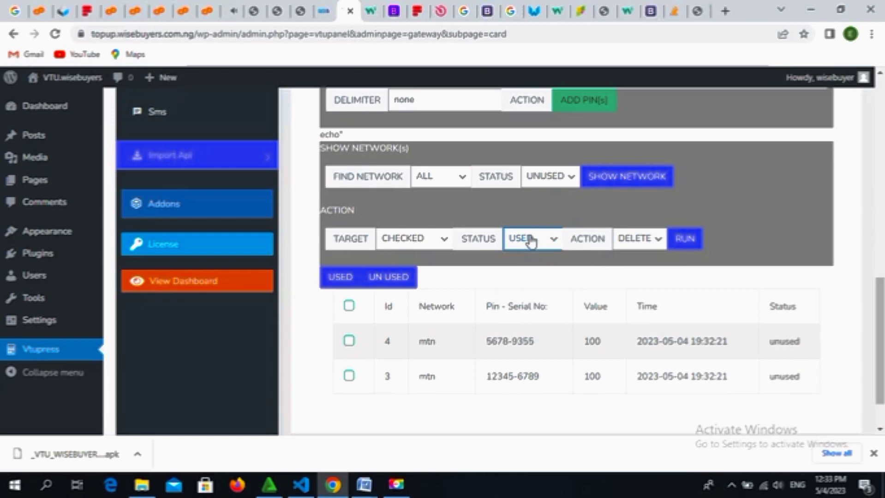
pyautogui.click(546, 240)
pyautogui.click(547, 241)
pyautogui.click(655, 243)
pyautogui.click(654, 245)
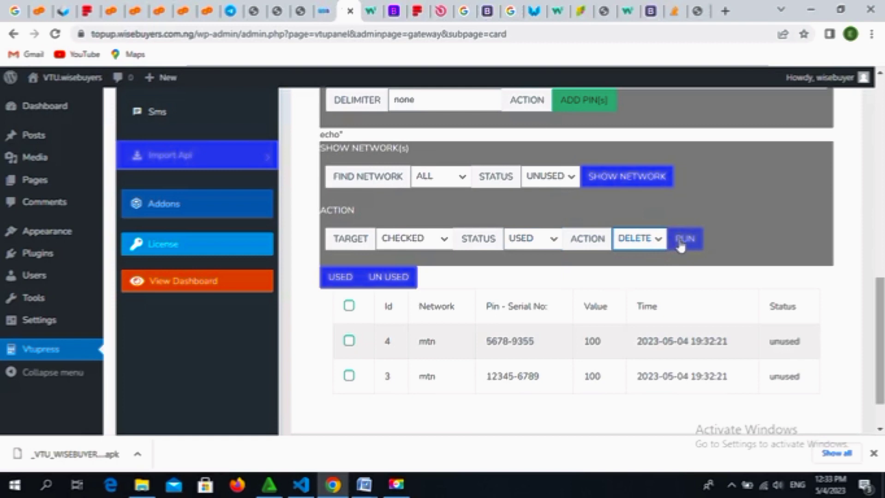
pyautogui.click(556, 241)
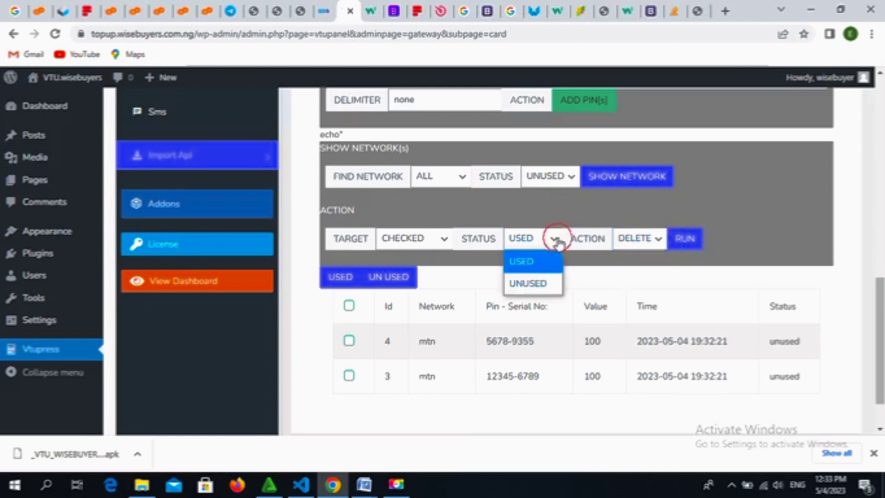
pyautogui.click(534, 287)
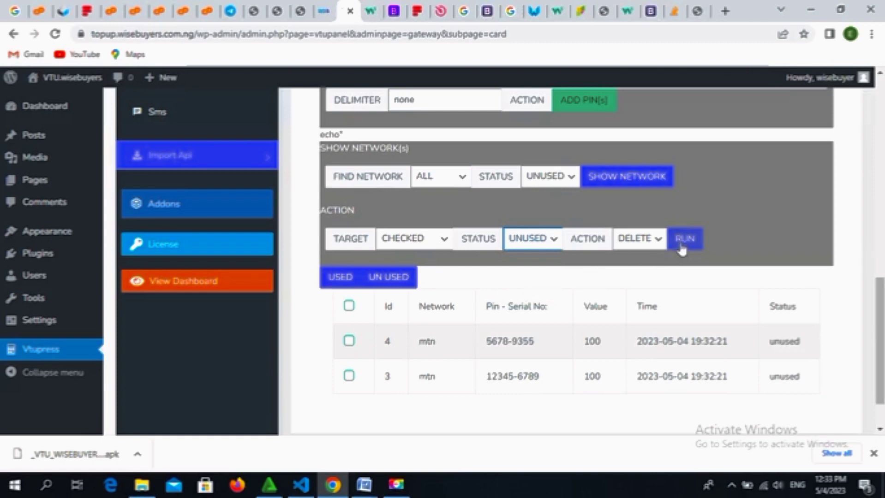
pyautogui.click(350, 307)
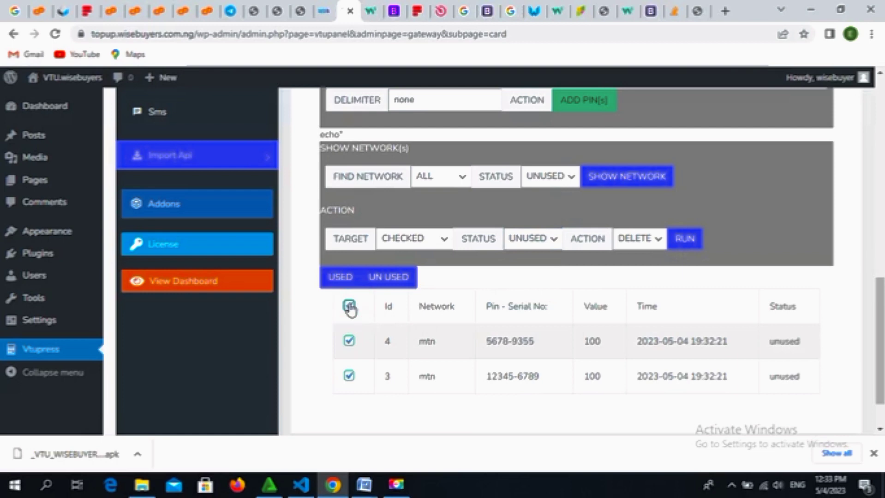
pyautogui.click(687, 241)
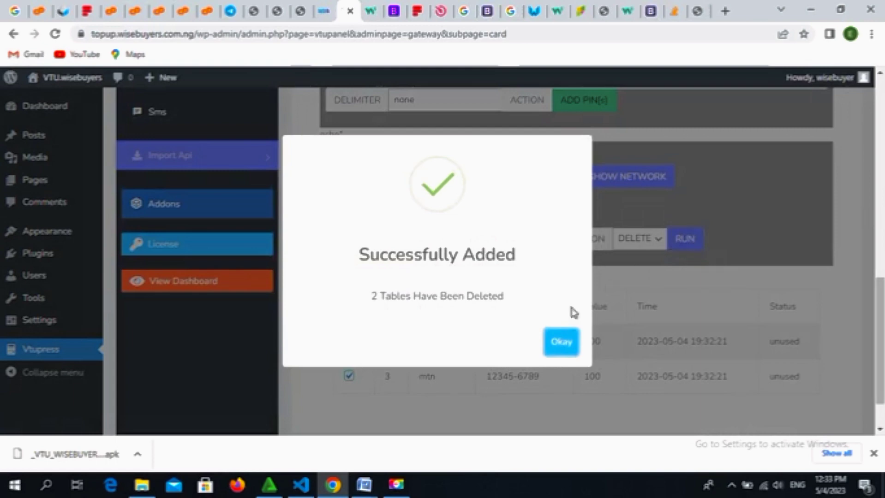
pyautogui.click(565, 346)
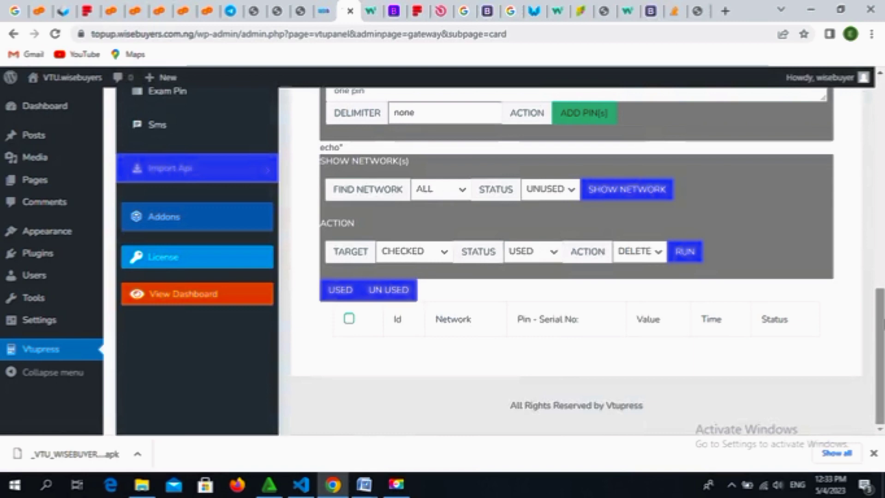
# Step: Open Exam Pin settings and scroll to the WAEC, NECO, JAMB and NABTEB user prices
pyautogui.scroll(3, 880, 332)
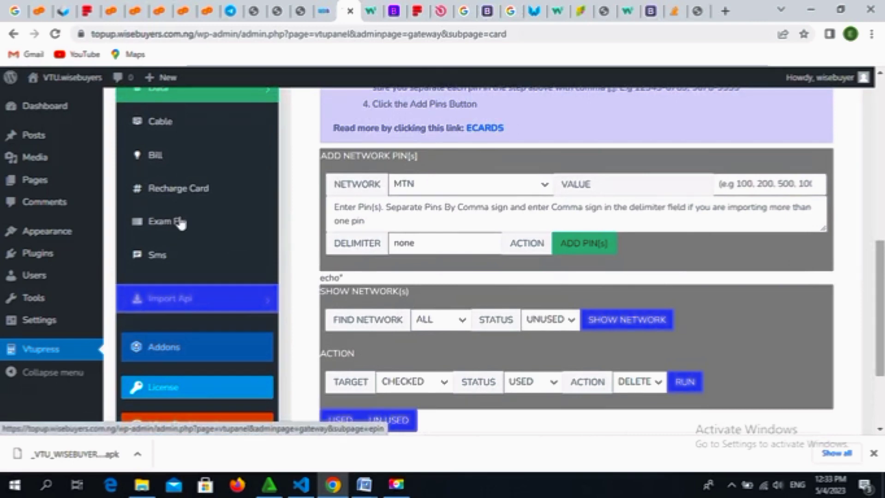
pyautogui.click(184, 224)
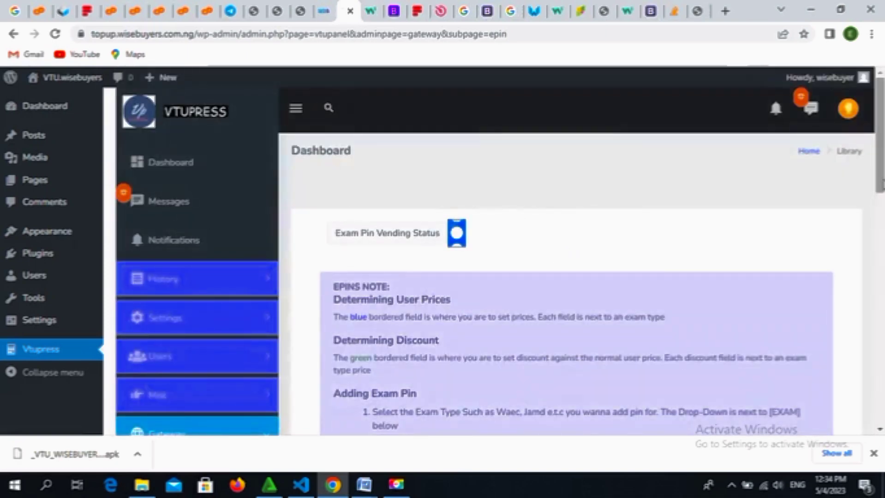
pyautogui.moveTo(880, 173); pyautogui.dragTo(881, 319)
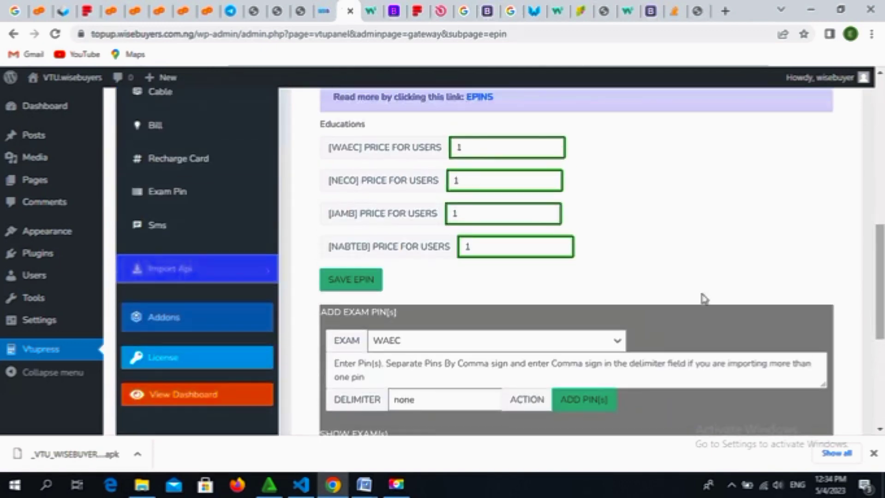
pyautogui.click(485, 150)
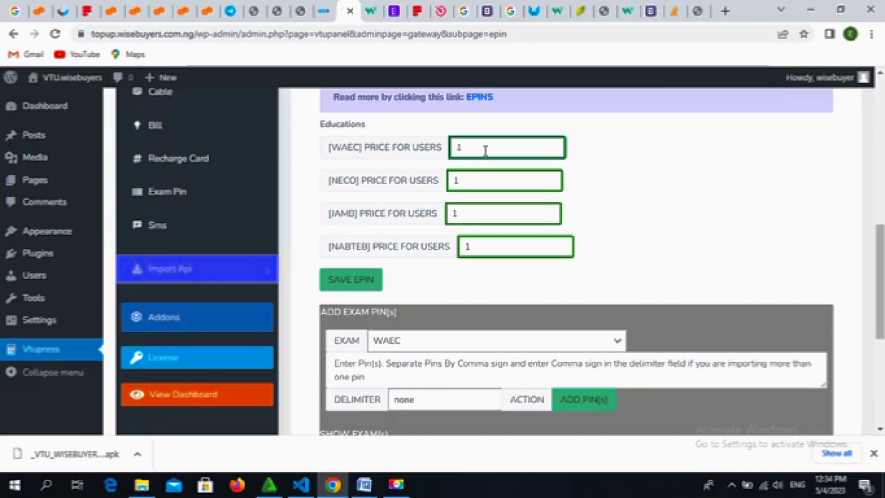
# Step: Set the WAEC user price to 2500 and NECO to 1800, then save the exam pin prices
pyautogui.press('BackSpace')
pyautogui.write('2500')
pyautogui.click(483, 178)
pyautogui.press('BackSpace')
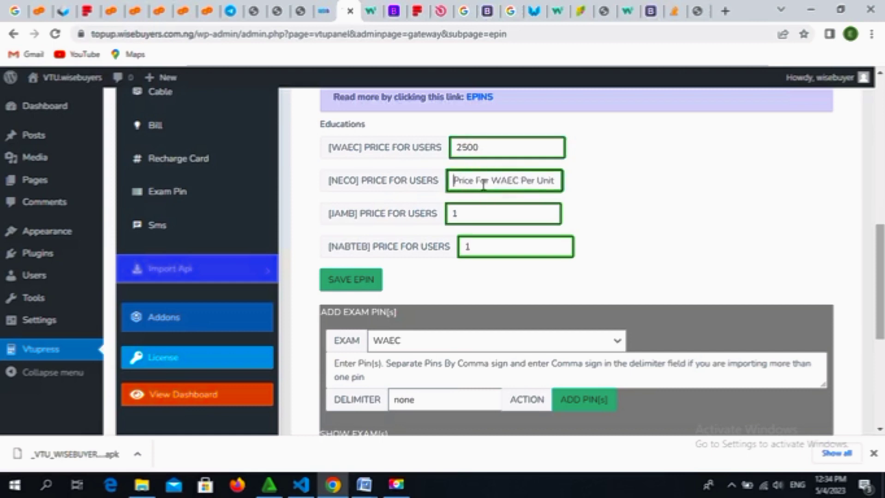
pyautogui.write('1800')
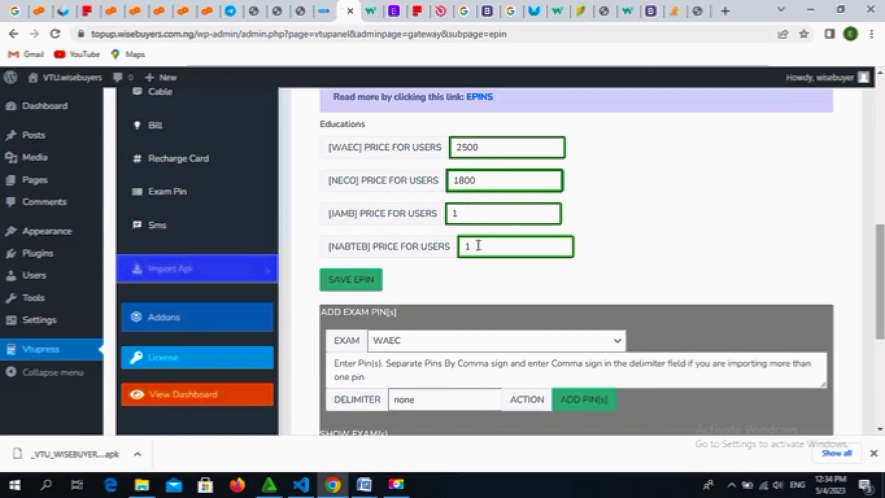
pyautogui.click(369, 281)
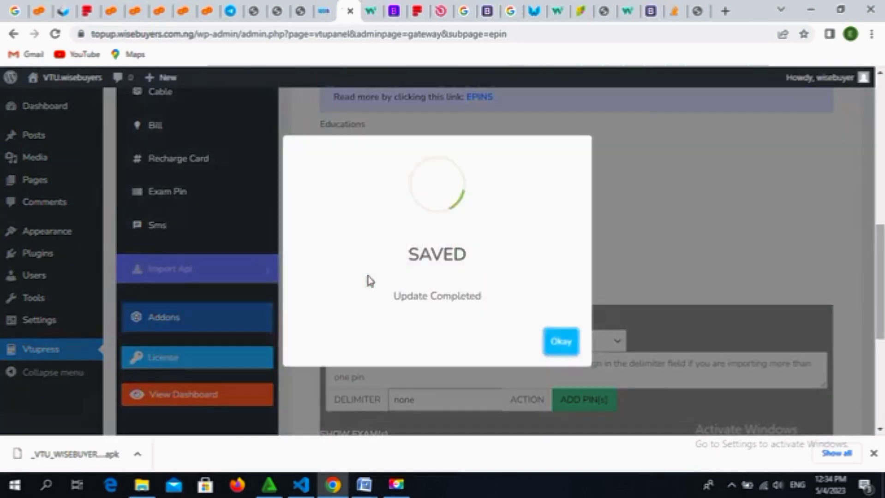
pyautogui.click(563, 345)
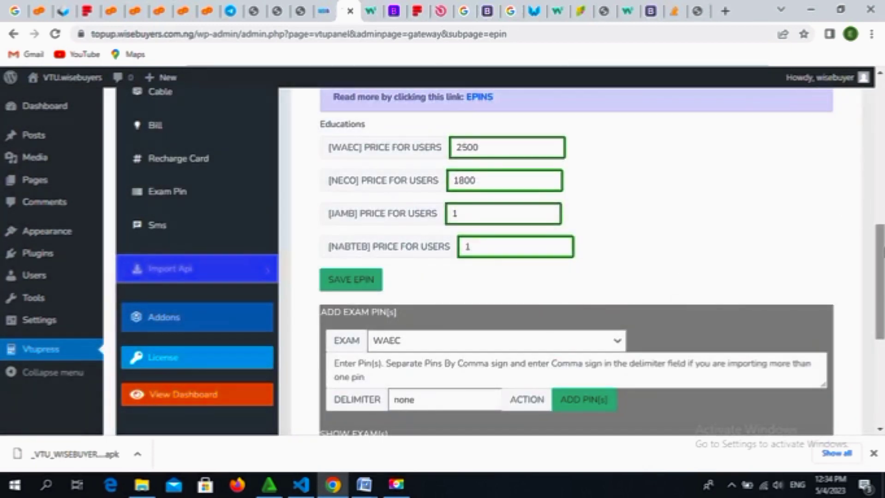
pyautogui.moveTo(880, 256); pyautogui.dragTo(880, 303)
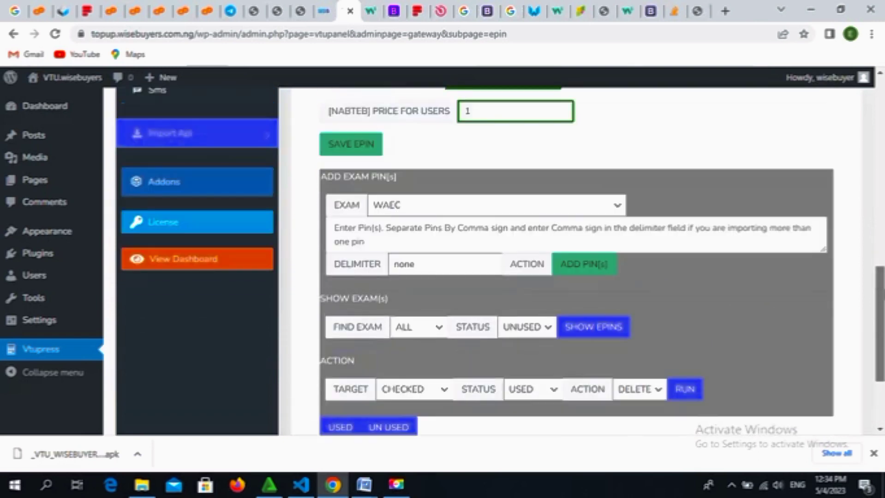
# Step: Copy the two sample WAEC pins from the instruction text above the form
pyautogui.click(552, 244)
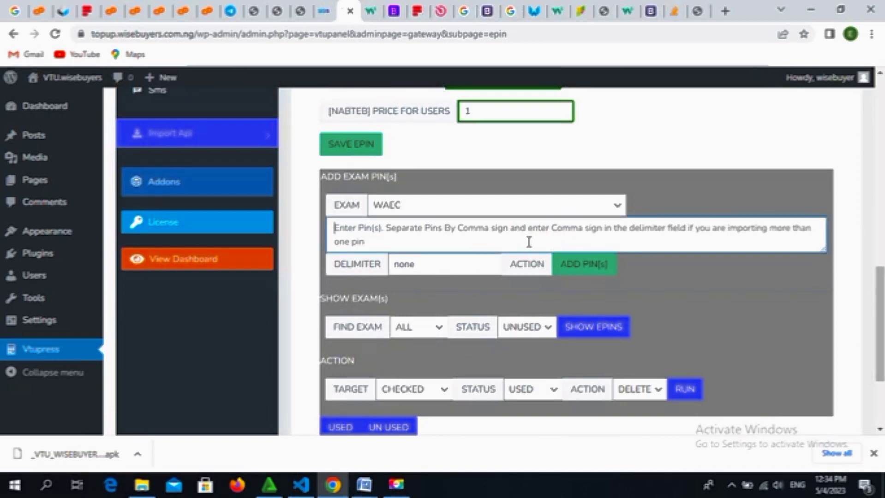
pyautogui.write('2000022222')
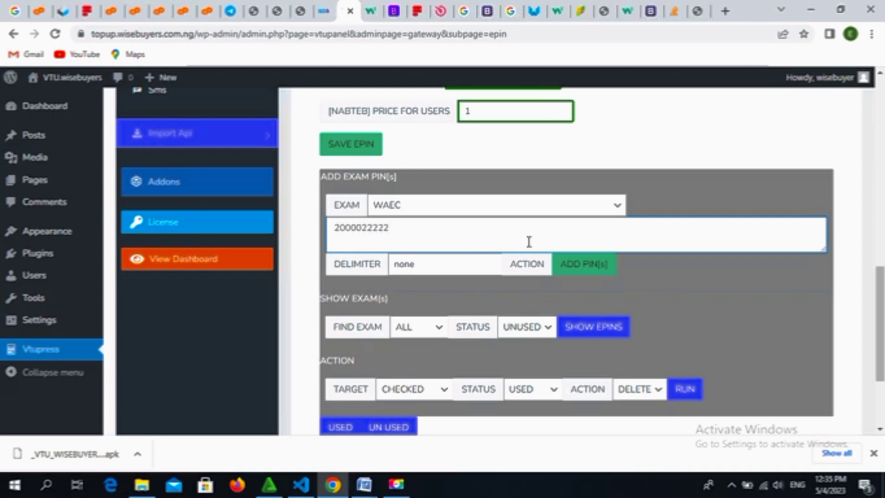
pyautogui.press('BackSpace')
pyautogui.press('BackSpace')
pyautogui.press('BackSpace')
pyautogui.press('BackSpace')
pyautogui.press('BackSpace')
pyautogui.press('BackSpace')
pyautogui.press('BackSpace')
pyautogui.press('BackSpace')
pyautogui.press('BackSpace')
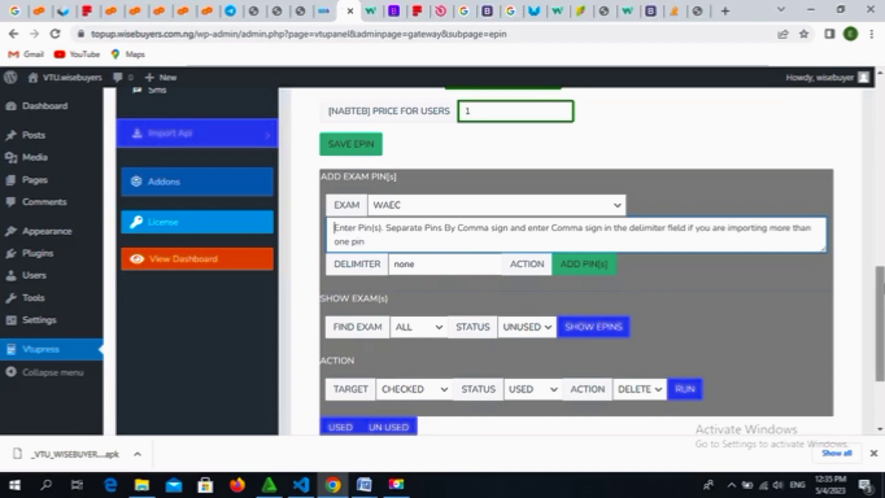
pyautogui.moveTo(882, 287); pyautogui.dragTo(883, 209)
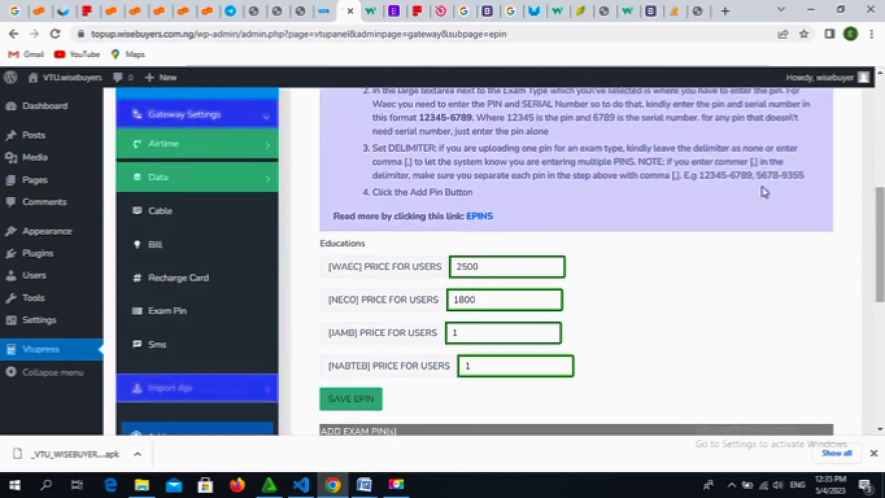
pyautogui.click(700, 178)
pyautogui.click(701, 177)
pyautogui.moveTo(700, 176); pyautogui.dragTo(807, 188)
pyautogui.hotkey('ctrl', 'c')
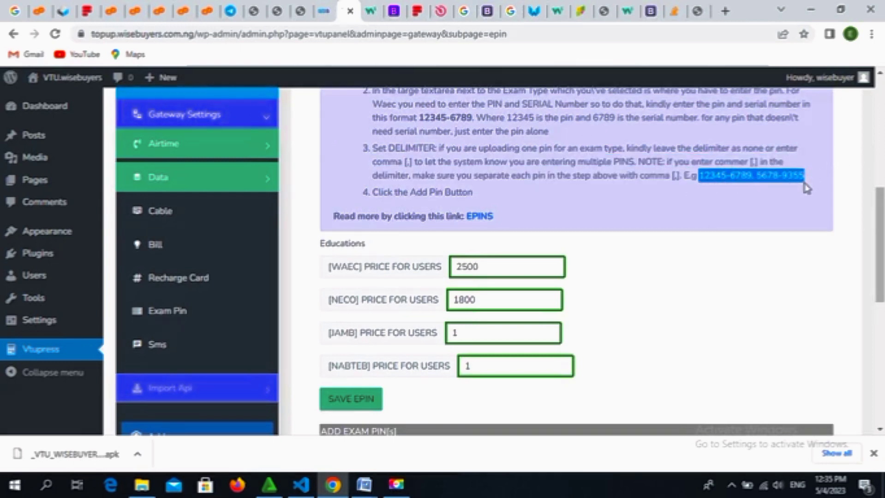
pyautogui.moveTo(883, 213); pyautogui.dragTo(883, 309)
# Step: Paste the sample pins, change the delimiter from none to a comma, and add them for WAEC
pyautogui.click(491, 186)
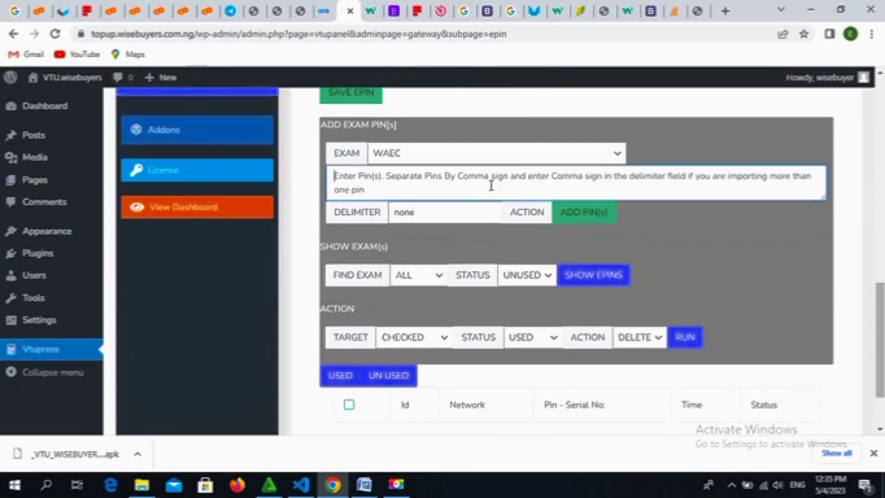
pyautogui.hotkey('ctrl', 'v')
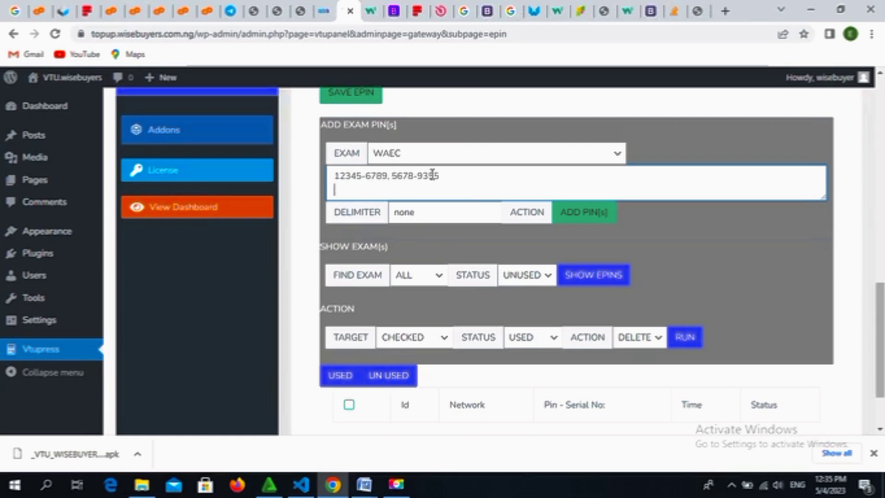
pyautogui.click(425, 211)
pyautogui.press('BackSpace')
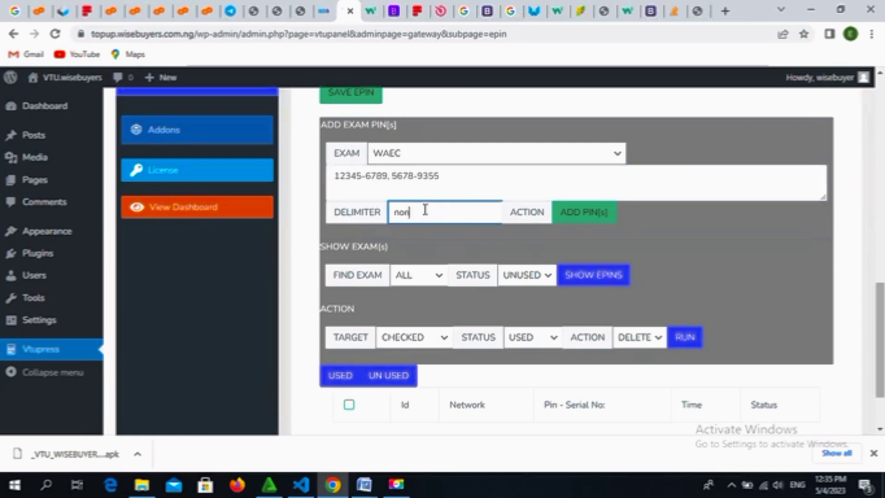
pyautogui.press('BackSpace')
pyautogui.press('BackSpace')
pyautogui.write(',')
pyautogui.click(591, 221)
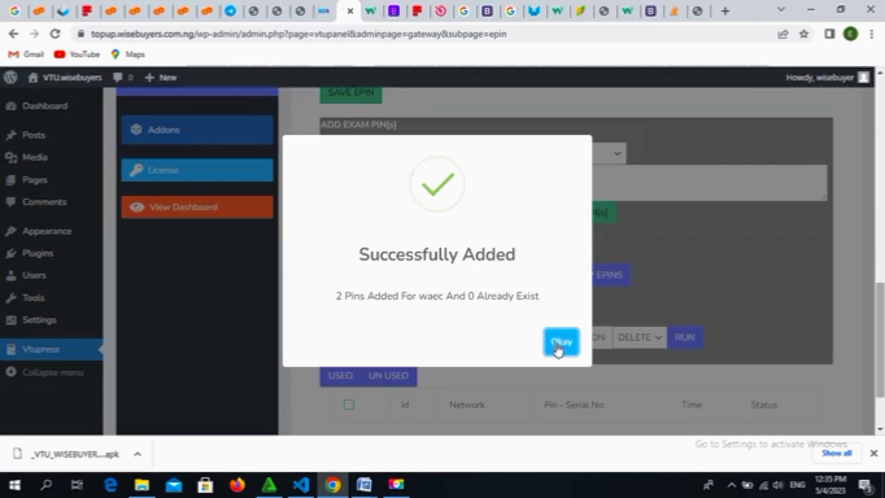
pyautogui.click(561, 342)
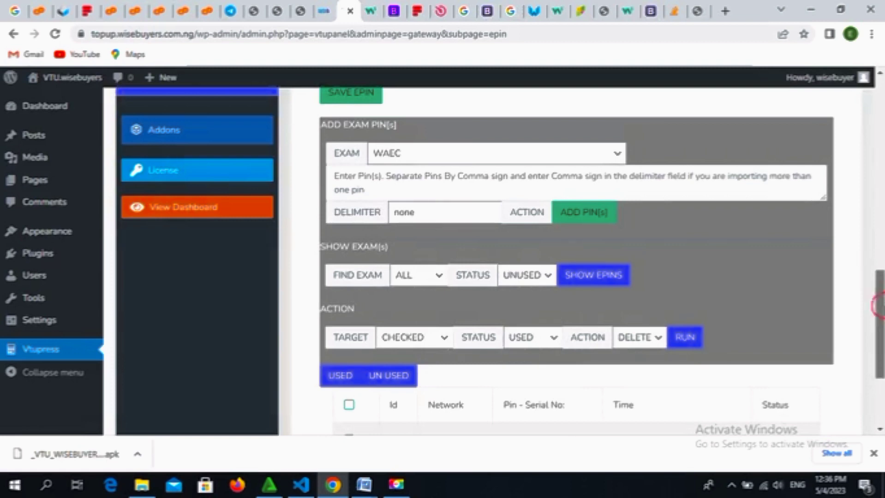
# Step: Run a DELETE bulk action on UNUSED pins without selecting any, dismissing the nothing-deleted error
pyautogui.scroll(-4, 878, 300)
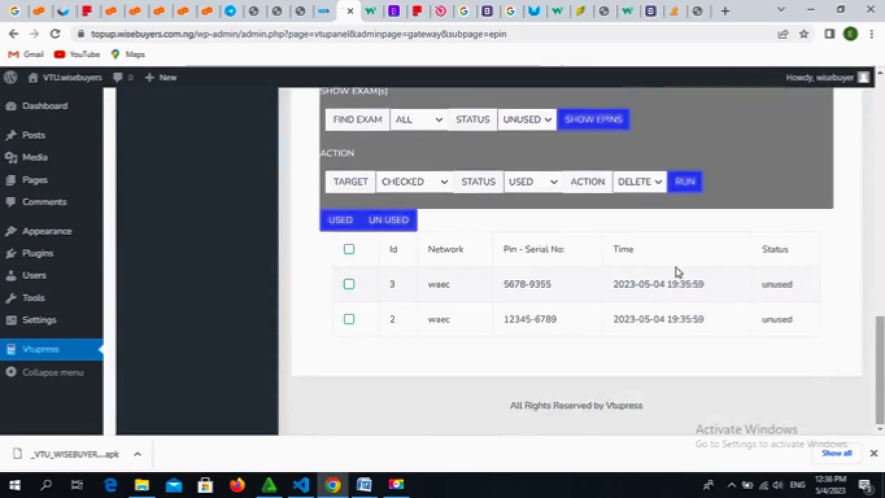
pyautogui.click(553, 183)
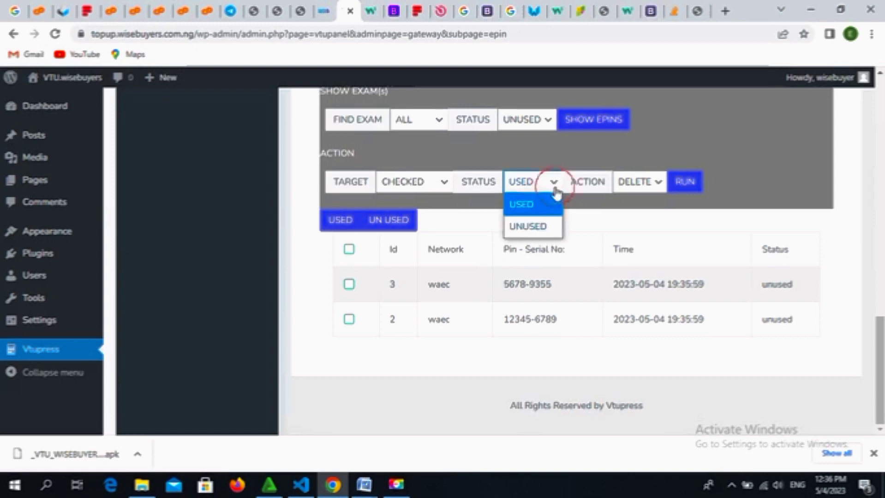
pyautogui.click(542, 231)
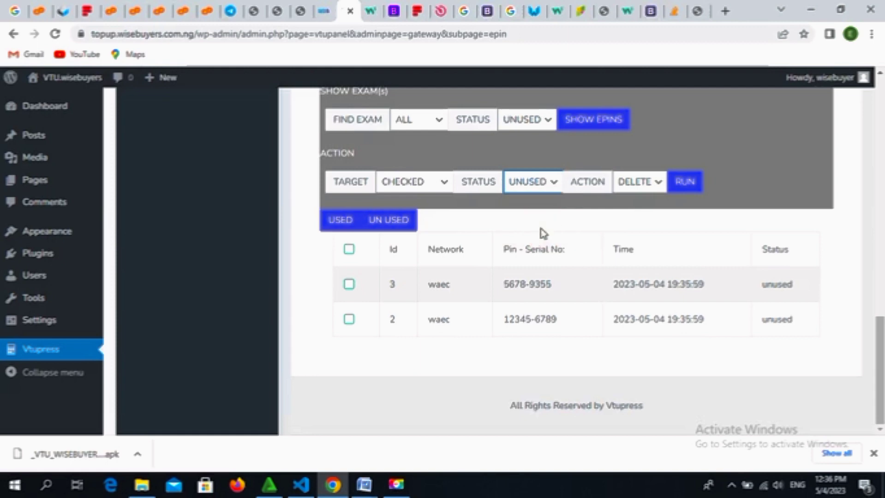
pyautogui.click(660, 183)
pyautogui.click(661, 186)
pyautogui.click(689, 187)
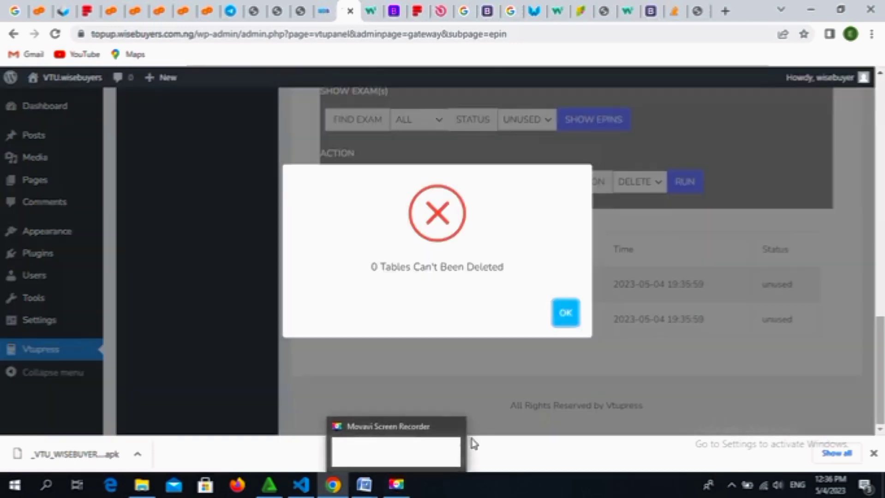
pyautogui.click(571, 322)
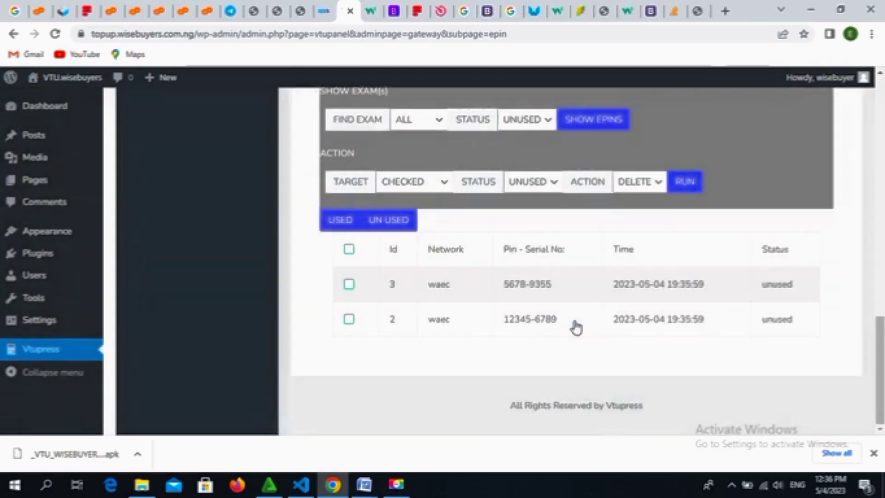
# Step: Select all listed WAEC pins and delete them, acknowledging the confirmation
pyautogui.click(349, 251)
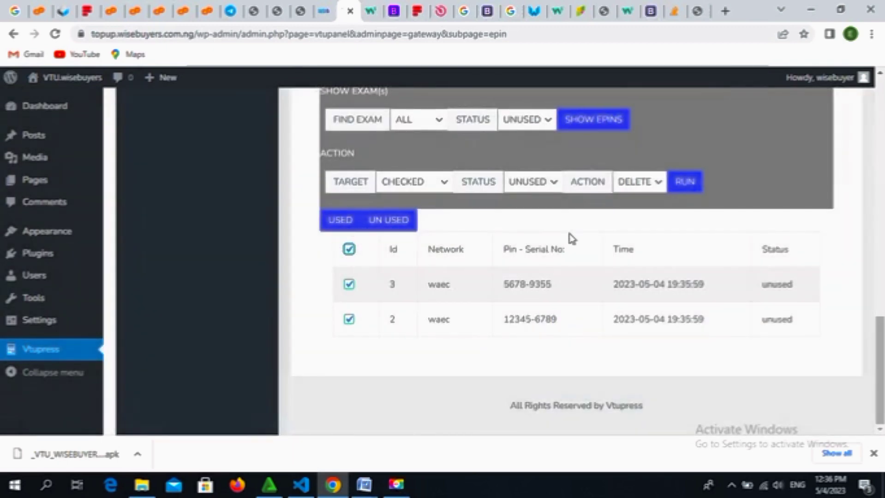
pyautogui.moveTo(406, 490)
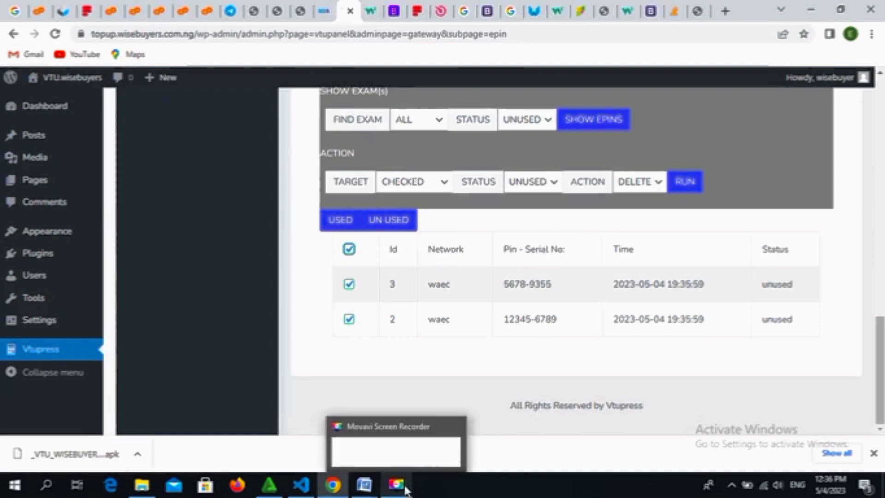
pyautogui.click(590, 356)
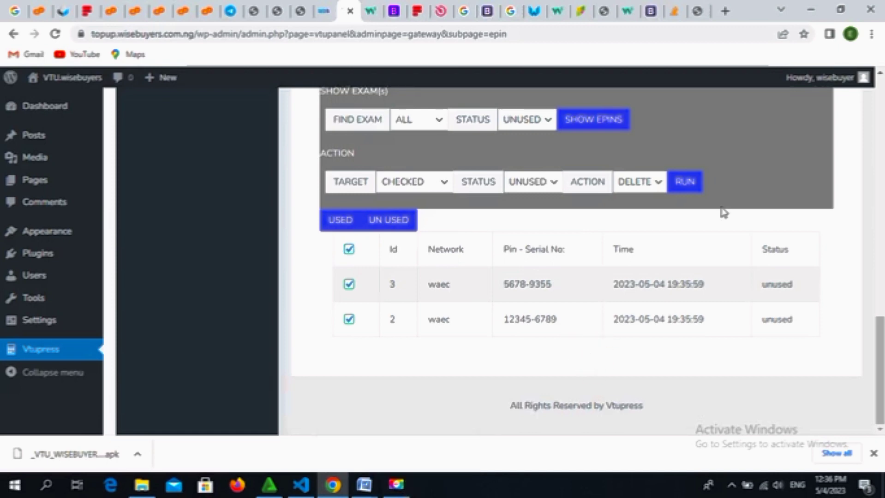
pyautogui.click(689, 185)
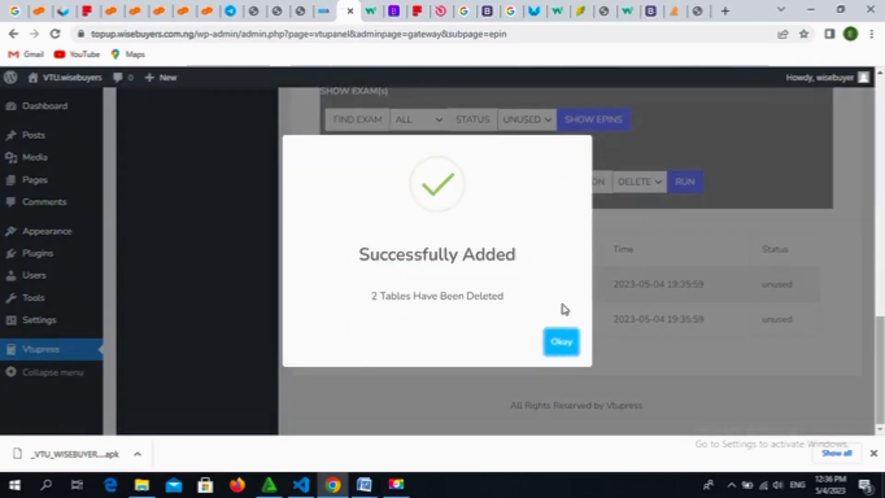
pyautogui.click(559, 352)
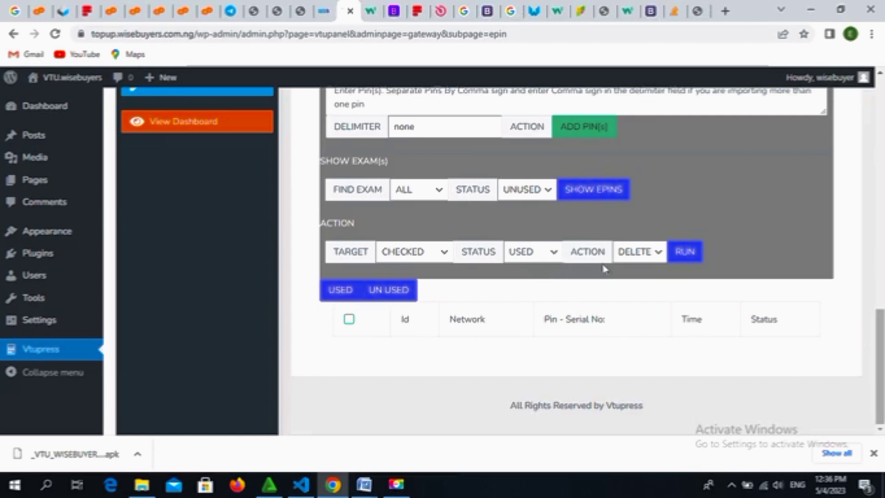
# Step: Review the bulk action and status options, leaving the status at USED
pyautogui.click(683, 255)
pyautogui.click(652, 257)
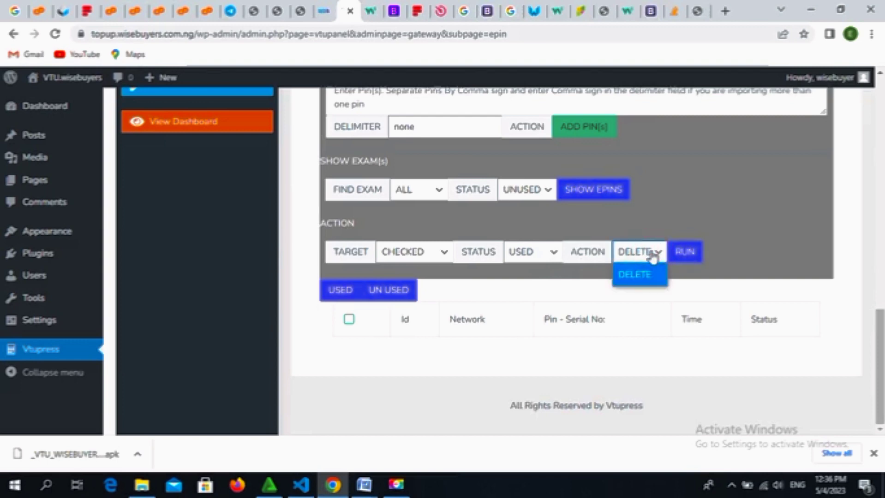
pyautogui.click(652, 255)
pyautogui.click(553, 254)
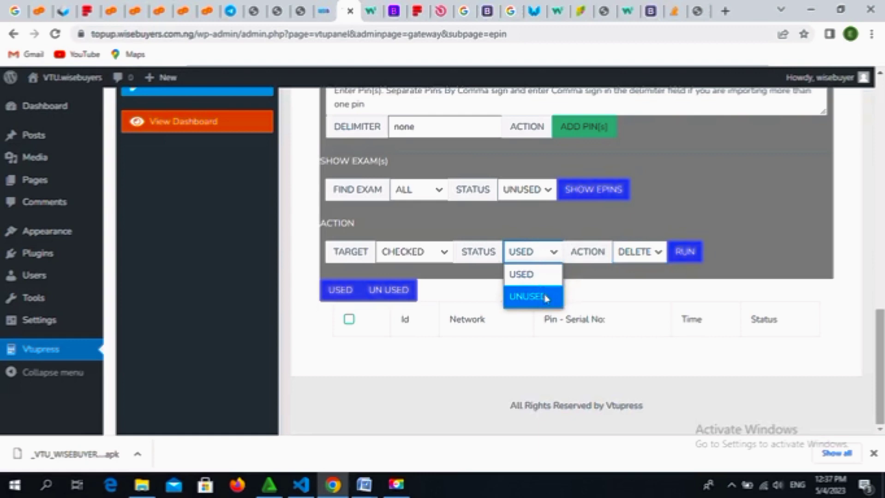
pyautogui.click(653, 279)
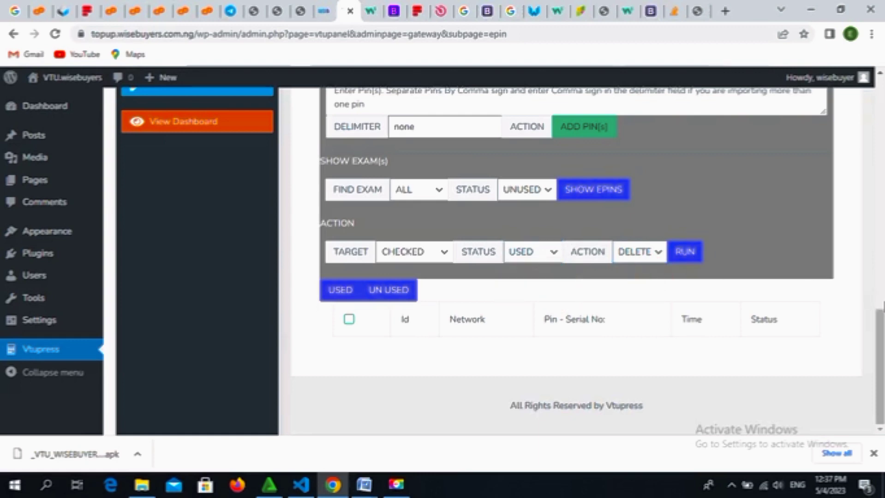
pyautogui.click(879, 296)
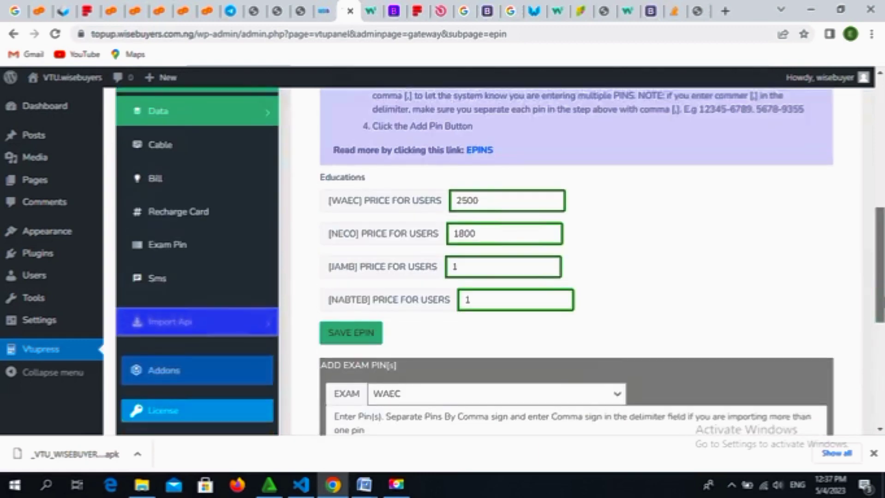
# Step: Go to Gateway Settings > Sms in the VTUpress sidebar
pyautogui.scroll(1, 880, 295)
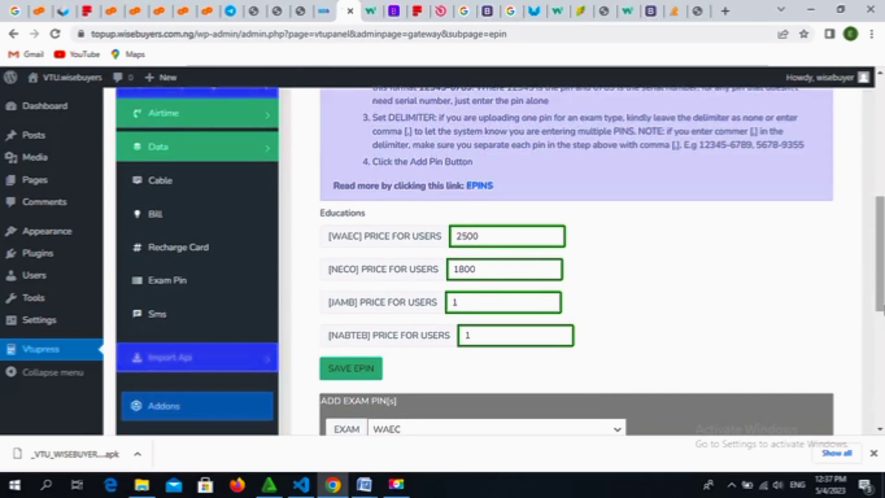
pyautogui.moveTo(879, 268); pyautogui.dragTo(881, 286)
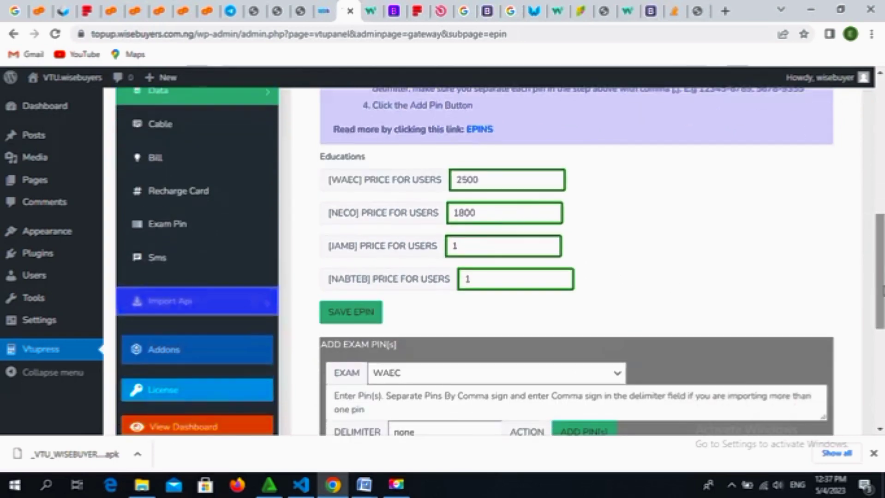
pyautogui.click(159, 260)
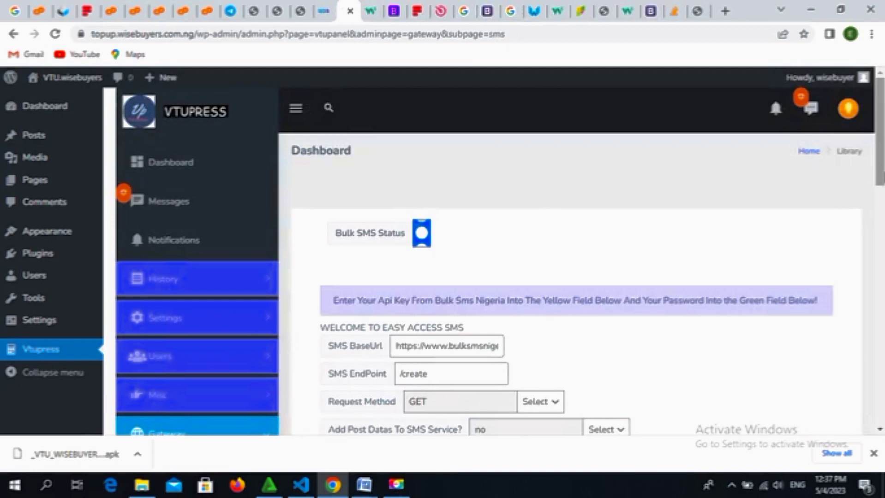
# Step: Replace the CHARACTERS value 162 with 2 and save the SMS gateway settings
pyautogui.scroll(-4, 500, 253)
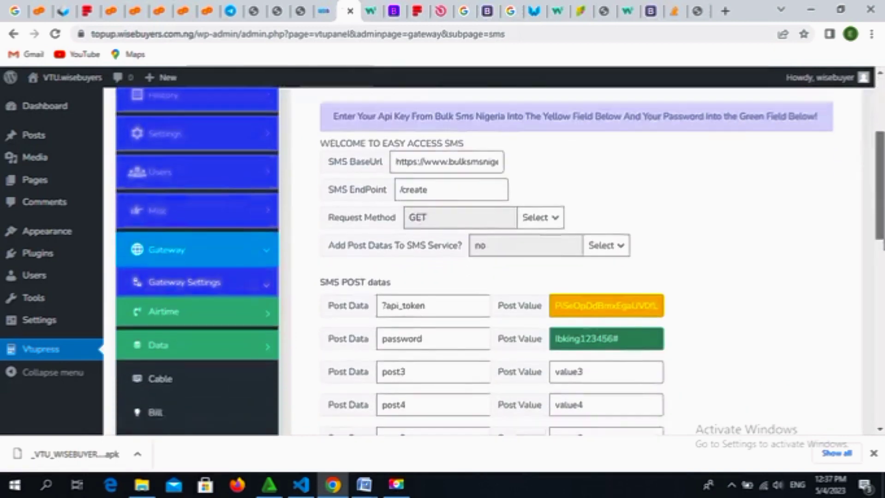
pyautogui.scroll(-5, 500, 254)
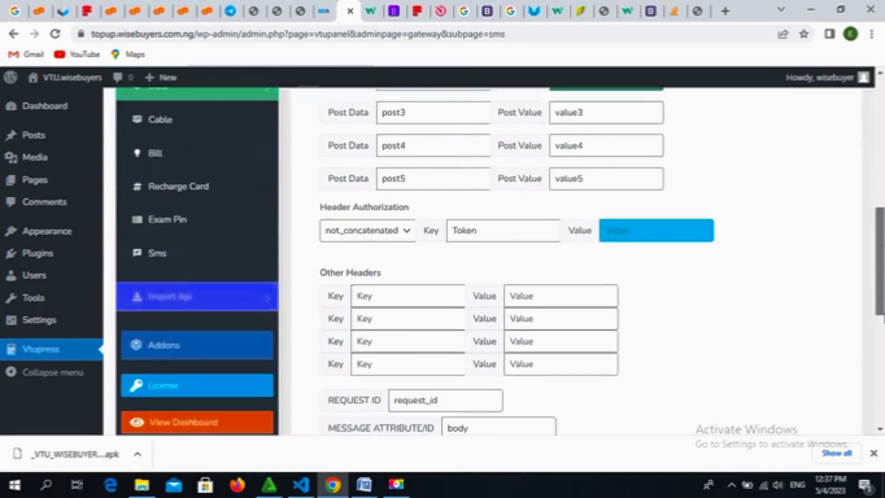
pyautogui.scroll(-6, 499, 254)
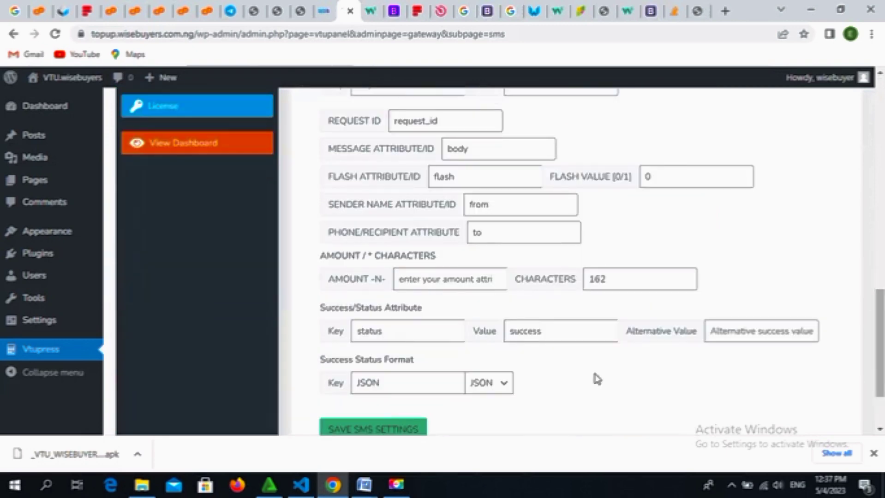
pyautogui.click(610, 280)
pyautogui.press('BackSpace')
pyautogui.press('BackSpace')
pyautogui.press('BackSpace')
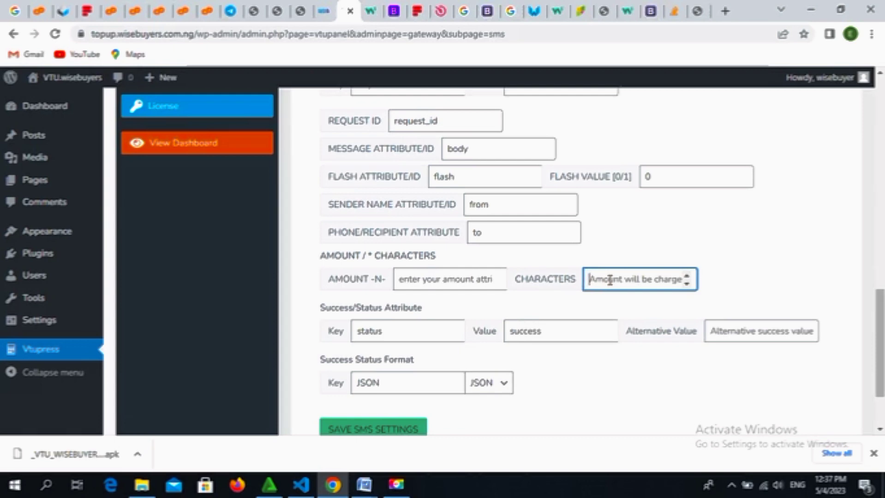
pyautogui.write('2')
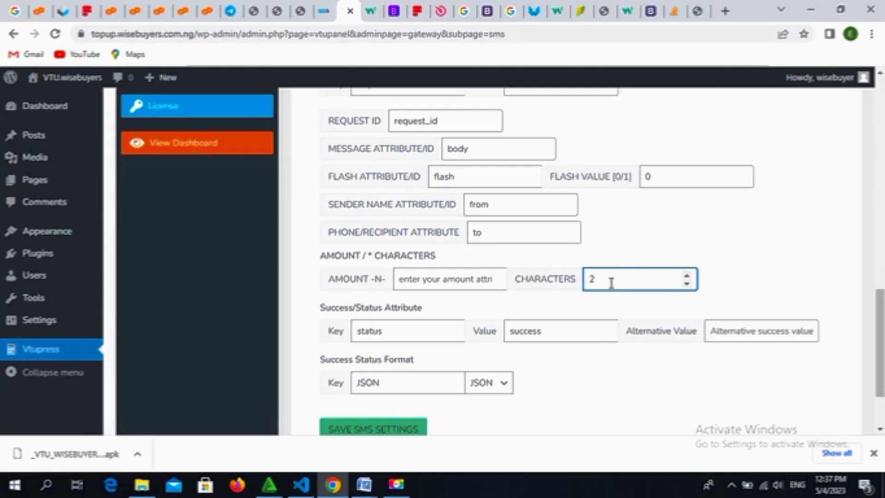
pyautogui.click(394, 427)
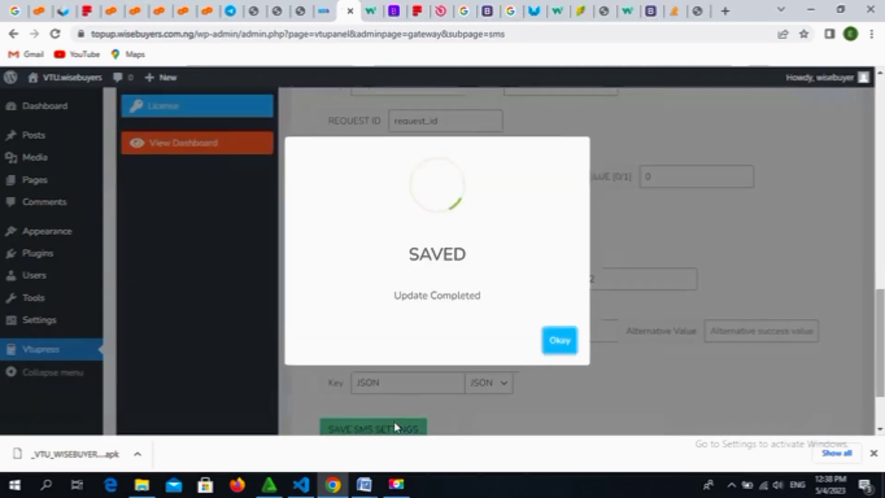
pyautogui.click(567, 342)
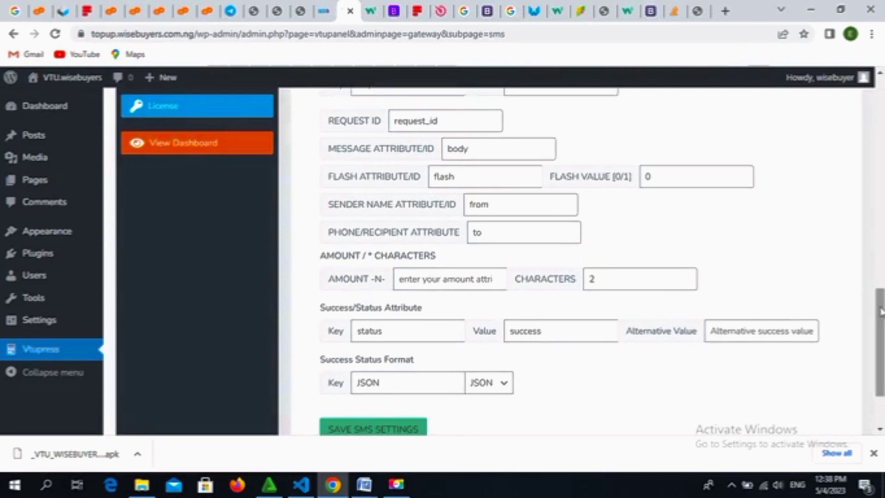
pyautogui.moveTo(881, 312); pyautogui.dragTo(884, 158)
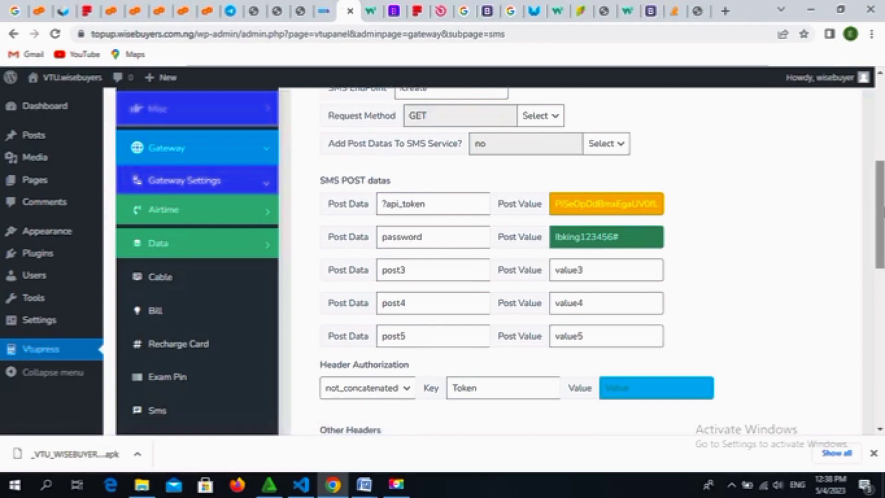
pyautogui.scroll(3, 880, 212)
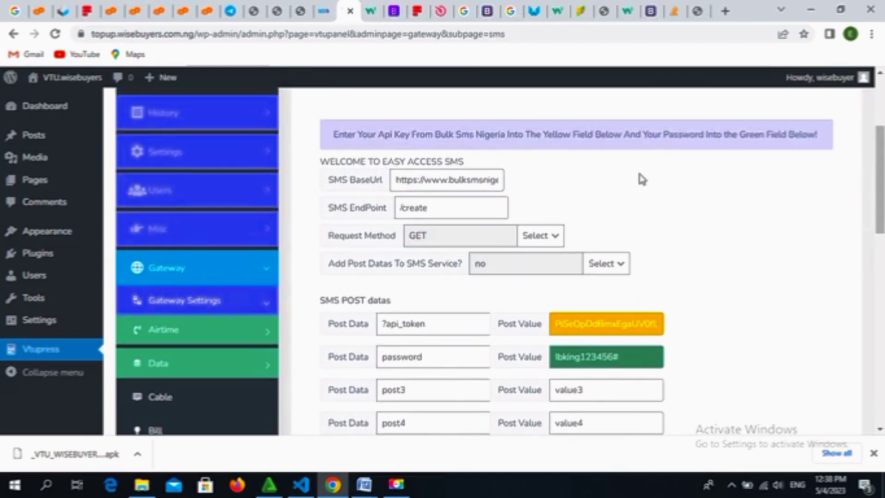
# Step: Open Settings > Users Packages and check RESELLER's 1000 upgrade amount and API access NO
pyautogui.click(268, 156)
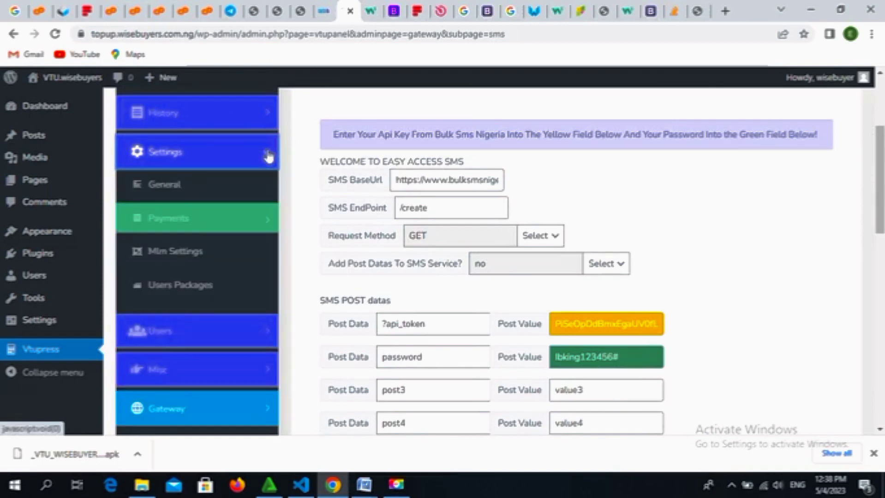
pyautogui.click(211, 287)
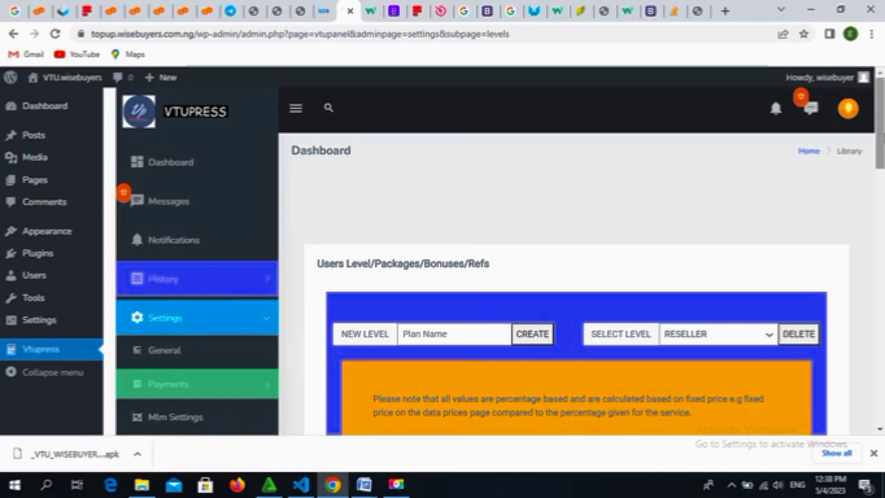
pyautogui.moveTo(881, 134); pyautogui.dragTo(882, 175)
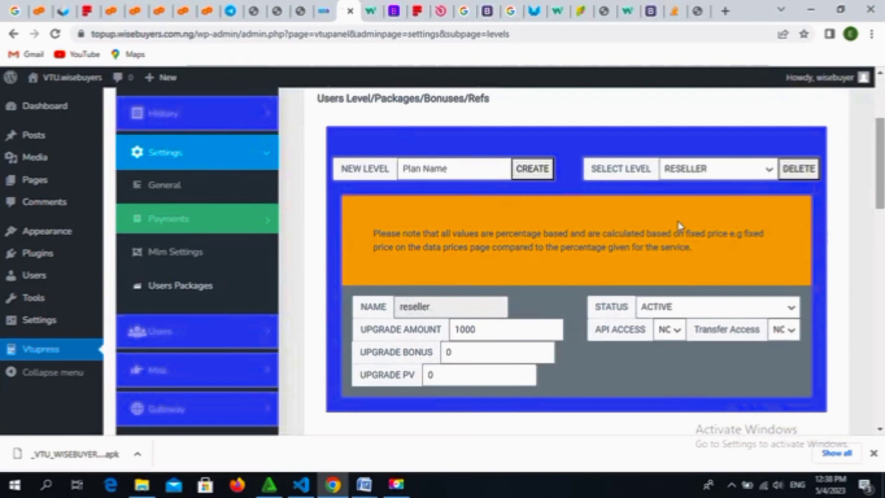
pyautogui.click(501, 327)
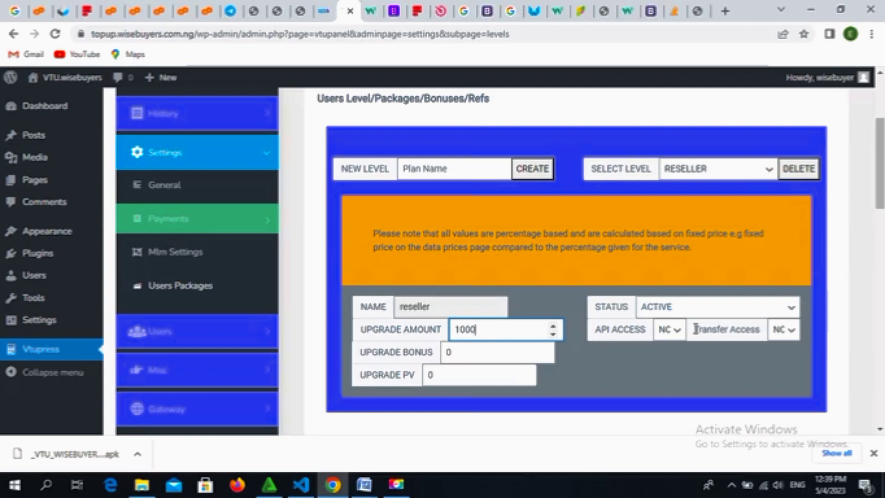
pyautogui.click(677, 334)
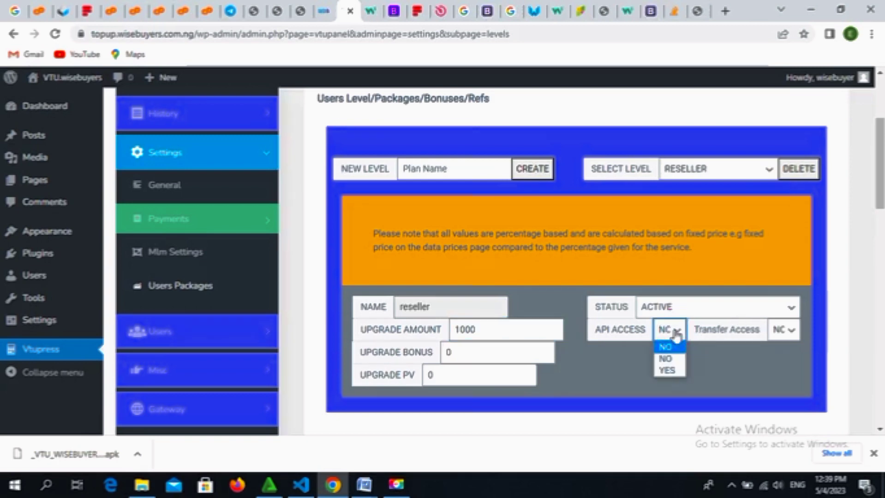
pyautogui.click(680, 333)
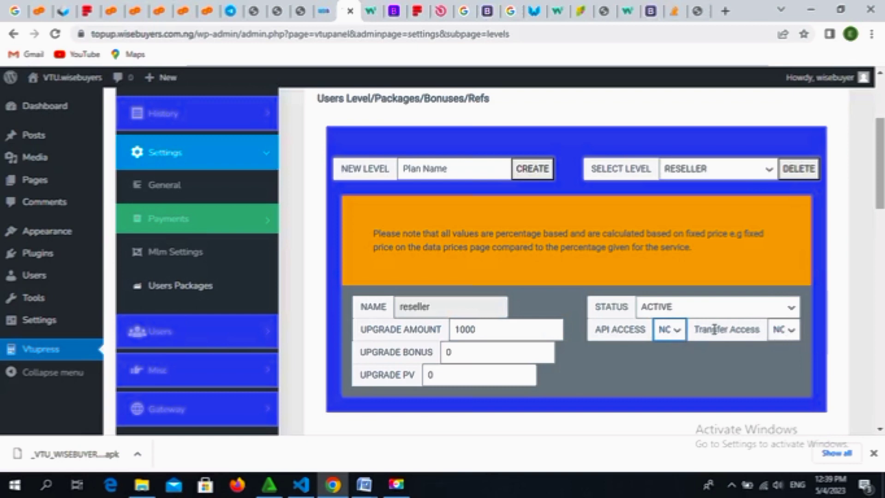
pyautogui.click(680, 336)
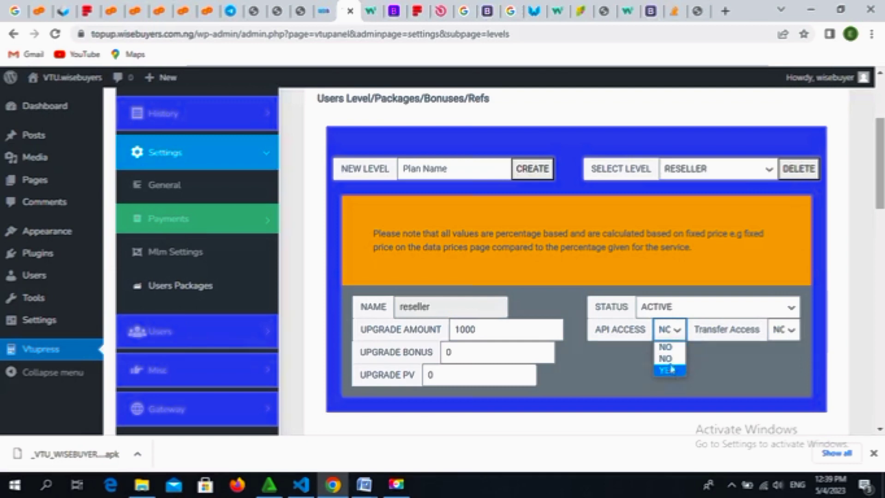
pyautogui.click(677, 346)
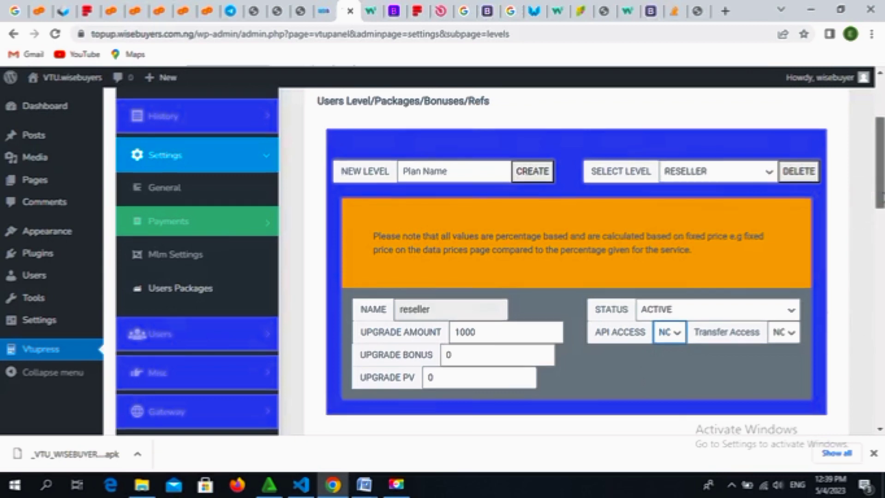
# Step: Scroll through the reseller service percentages, all left at 0
pyautogui.scroll(-1, 880, 194)
pyautogui.scroll(-2, 879, 193)
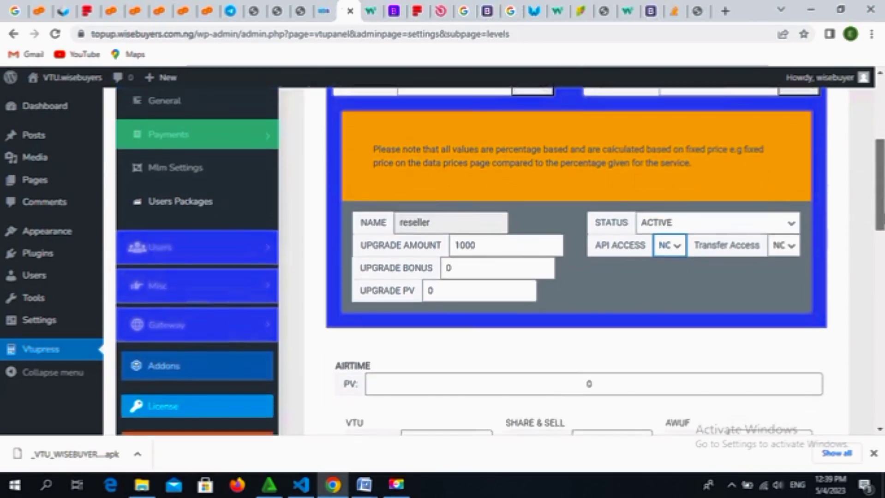
pyautogui.scroll(-2, 879, 193)
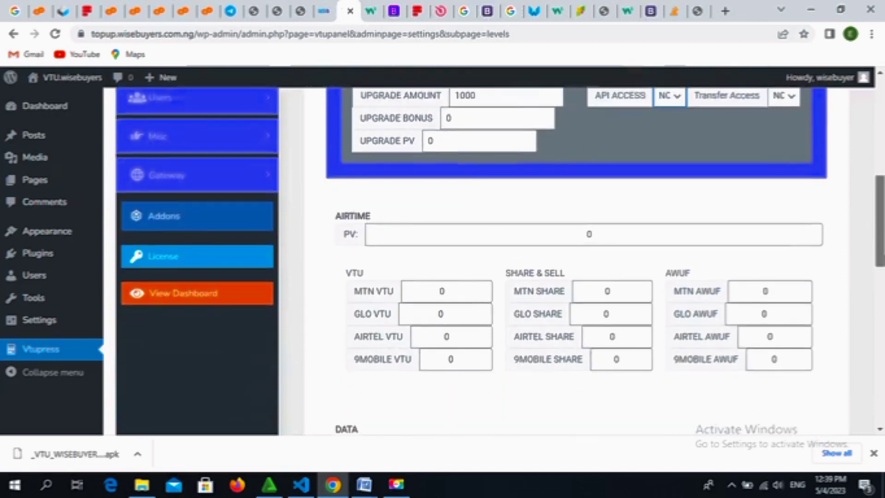
pyautogui.click(457, 273)
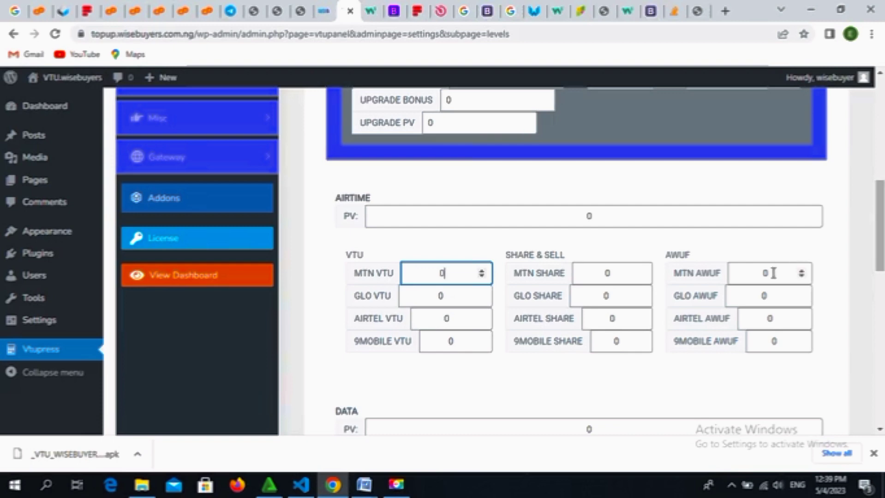
pyautogui.moveTo(884, 217); pyautogui.dragTo(882, 217)
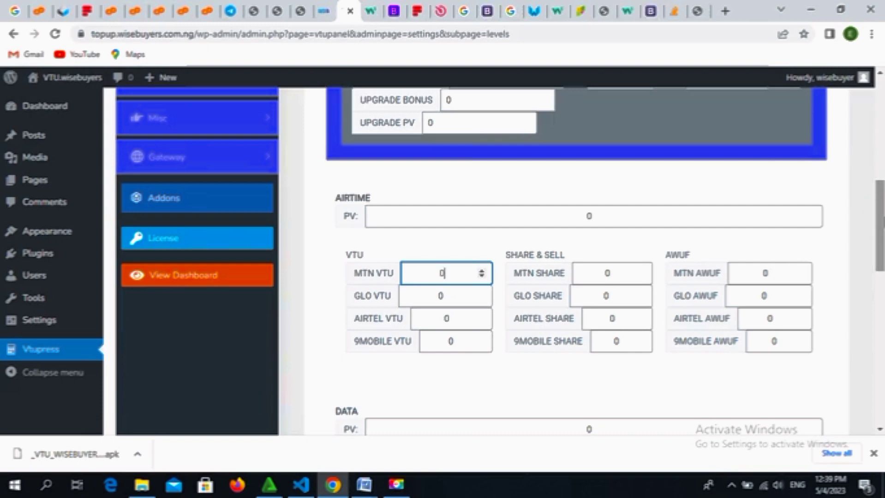
pyautogui.moveTo(881, 216); pyautogui.dragTo(881, 255)
pyautogui.scroll(-1, 442, 118)
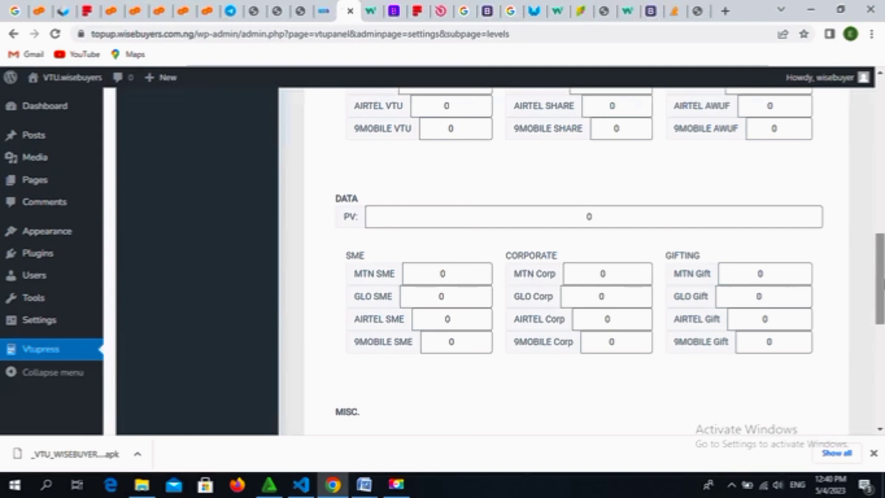
pyautogui.moveTo(878, 280); pyautogui.dragTo(879, 354)
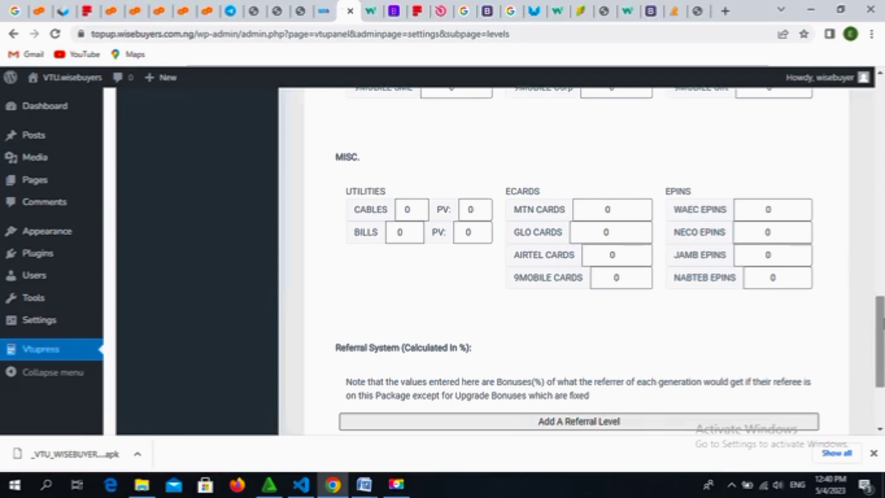
pyautogui.moveTo(882, 341); pyautogui.dragTo(882, 380)
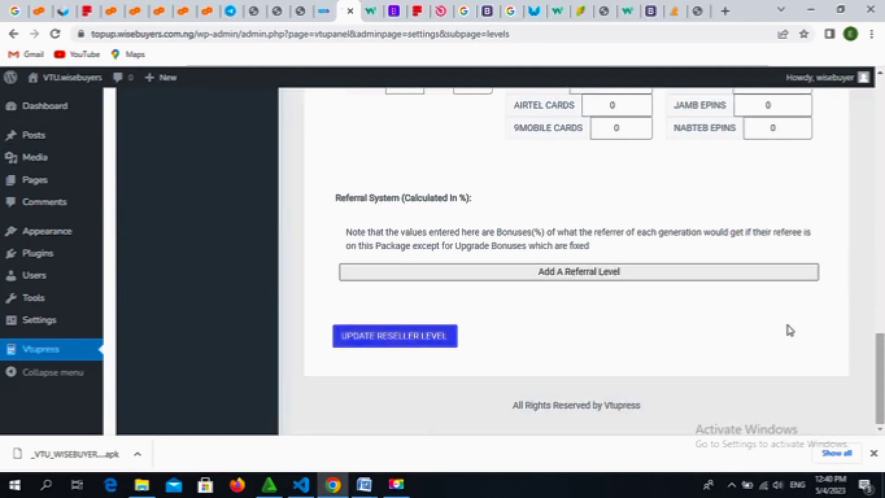
pyautogui.moveTo(880, 340); pyautogui.dragTo(883, 150)
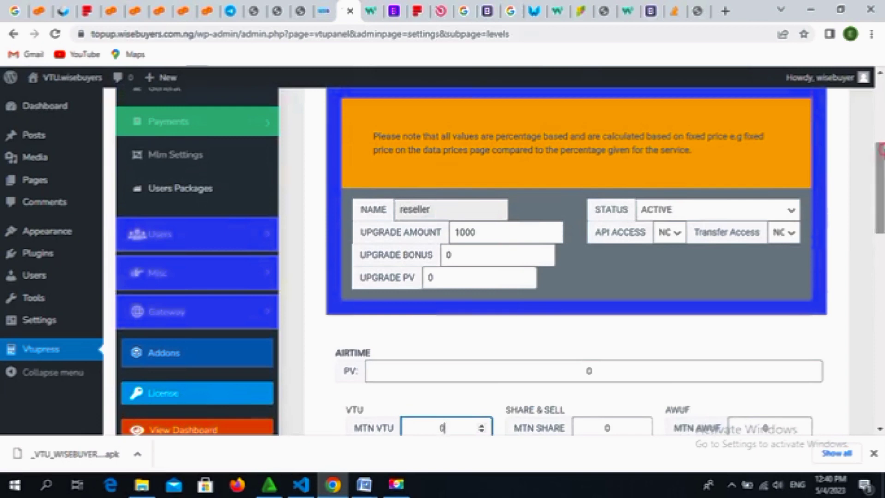
pyautogui.moveTo(881, 150); pyautogui.dragTo(881, 117)
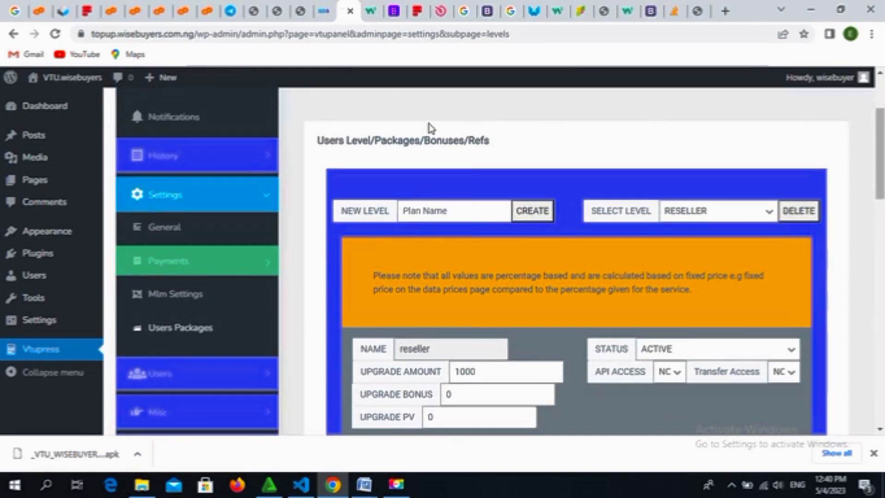
# Step: Create a new user level named VIP
pyautogui.click(459, 211)
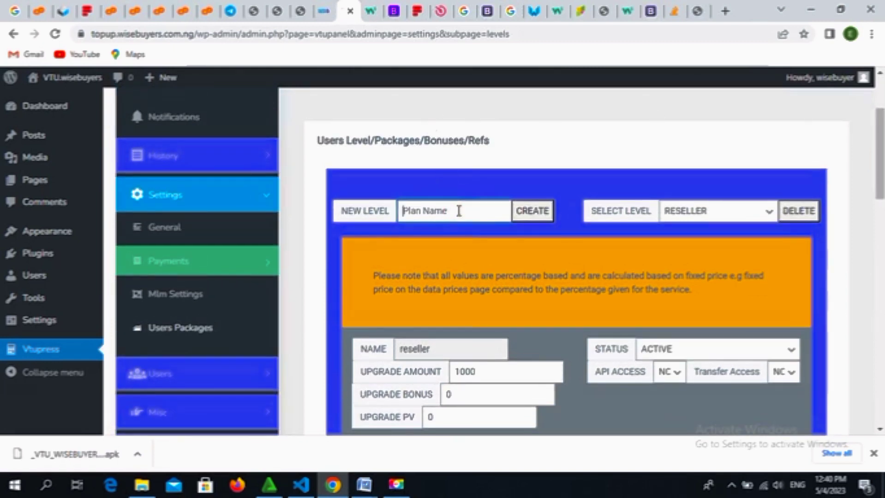
pyautogui.write('v')
pyautogui.press('BackSpace')
pyautogui.write('VIP')
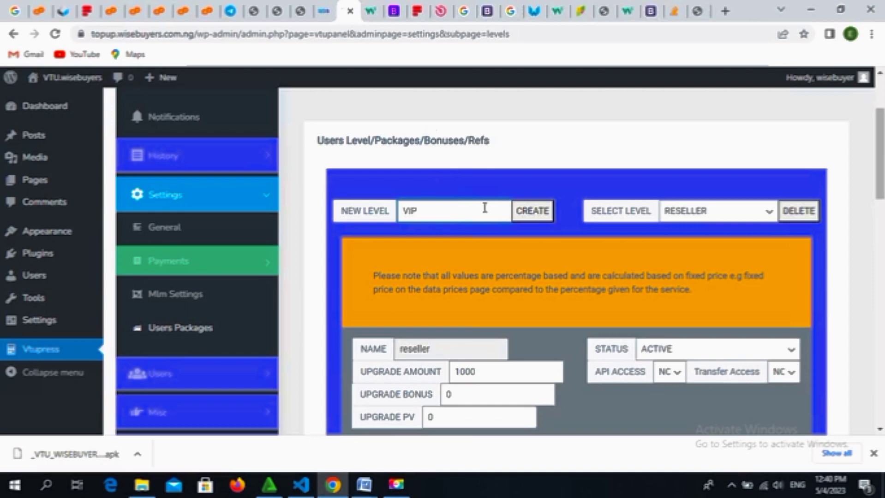
pyautogui.click(527, 214)
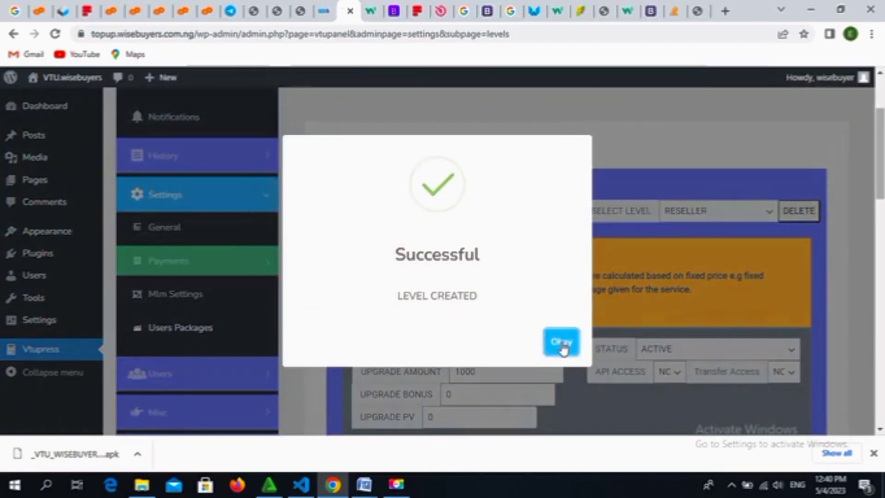
pyautogui.click(562, 343)
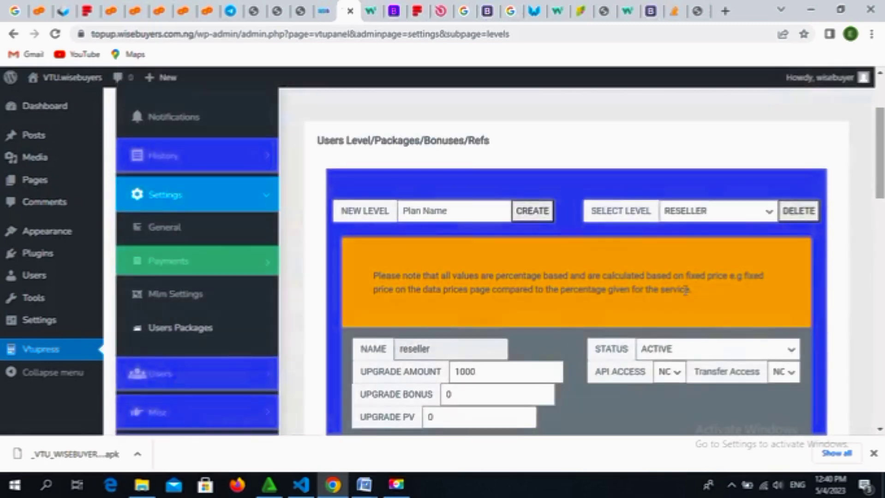
# Step: Choose VIP in the SELECT LEVEL dropdown to load its package settings
pyautogui.click(752, 217)
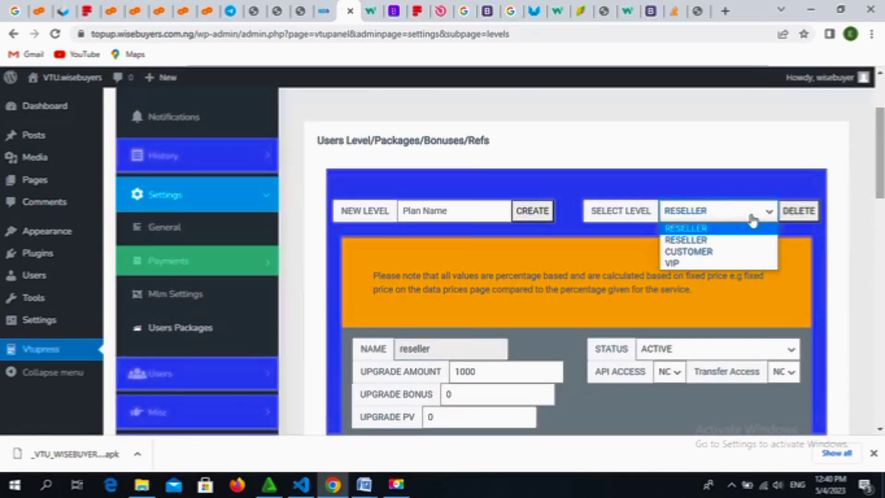
pyautogui.click(752, 220)
pyautogui.click(763, 217)
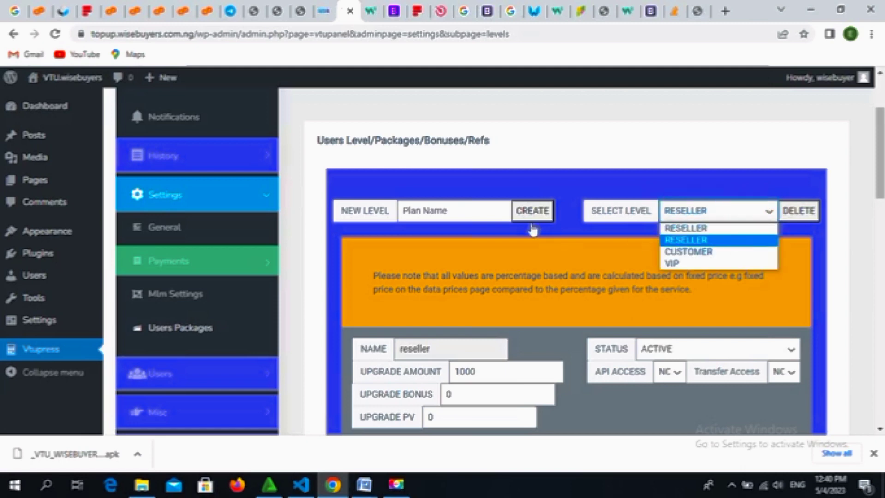
pyautogui.click(683, 263)
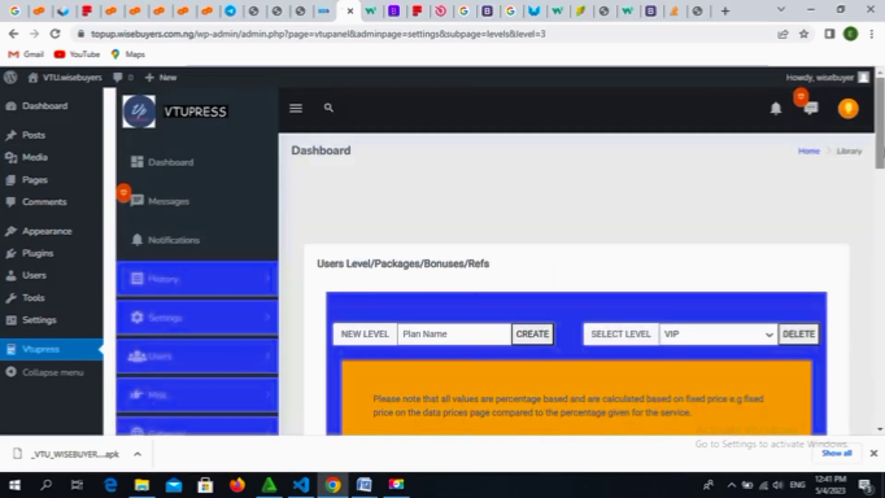
# Step: Change the VIP level's upgrade amount to 5000
pyautogui.moveTo(882, 149); pyautogui.dragTo(867, 205)
pyautogui.click(461, 267)
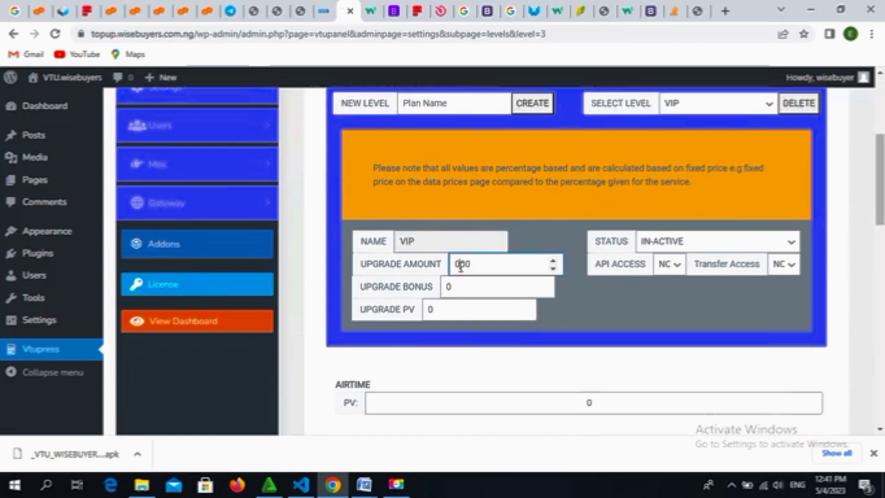
pyautogui.press('BackSpace')
pyautogui.press('BackSpace')
pyautogui.press('BackSpace')
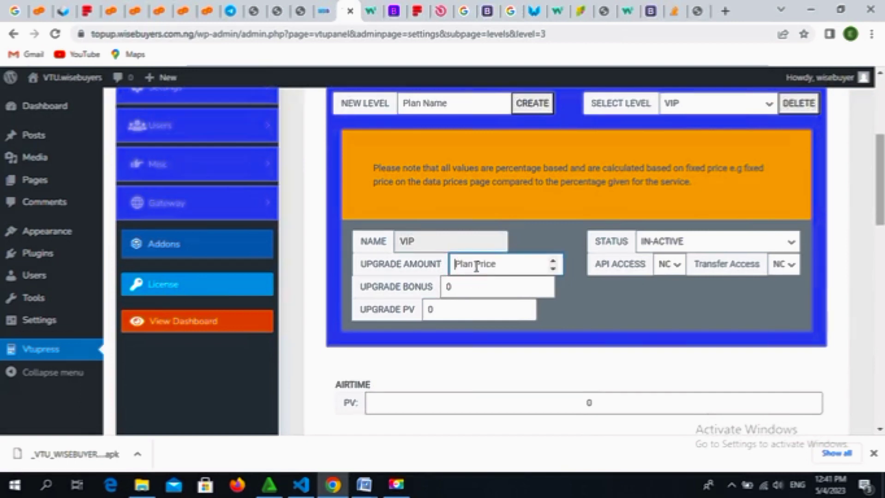
pyautogui.write('5000')
# Step: Leave VIP API Access at NO and set its status to ACTIVE
pyautogui.click(675, 266)
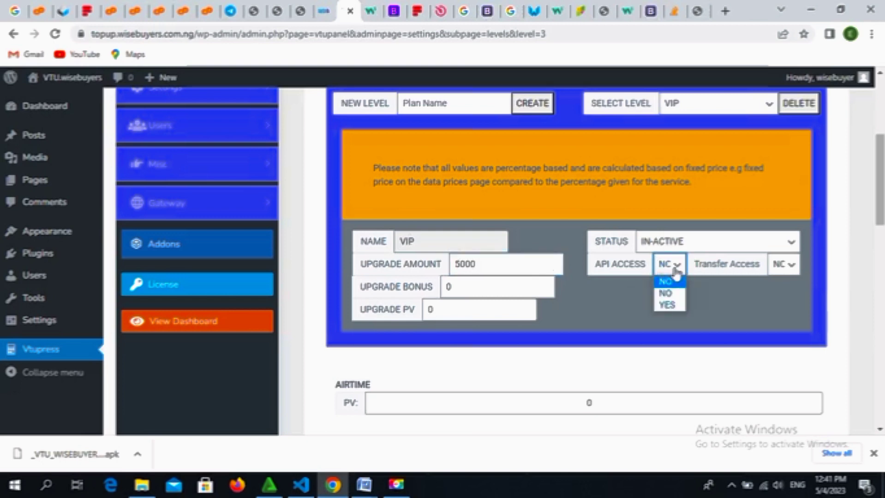
pyautogui.click(674, 271)
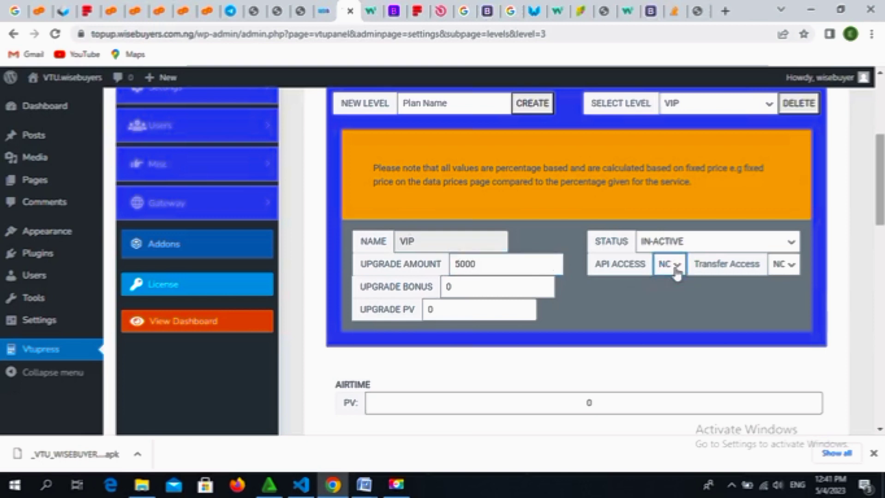
pyautogui.click(696, 248)
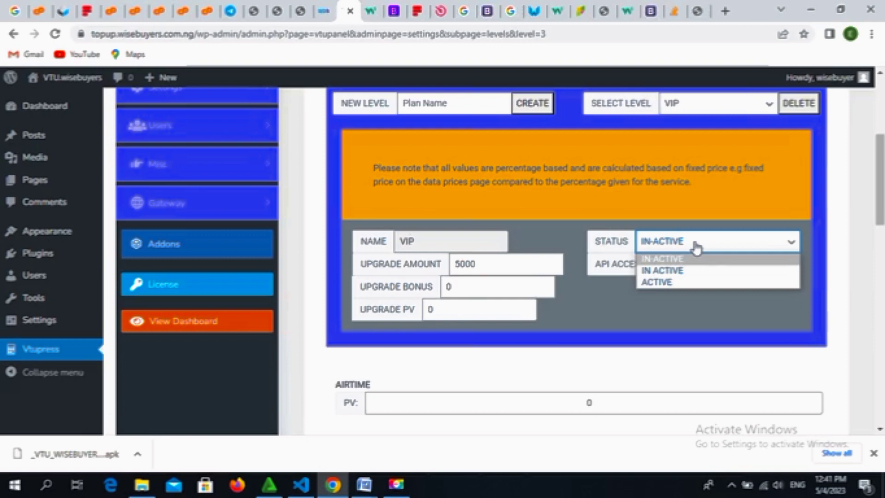
pyautogui.click(676, 285)
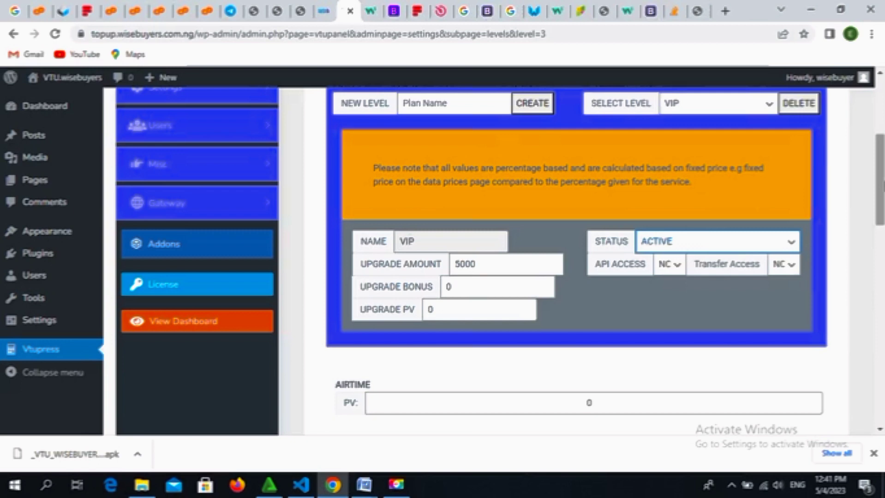
# Step: Review the VIP commission percentages for MTN VTU/SHARE/CARDS, GLO CARDS, and WAEC/NECO/JAMB EPINS
pyautogui.scroll(-4, 577, 258)
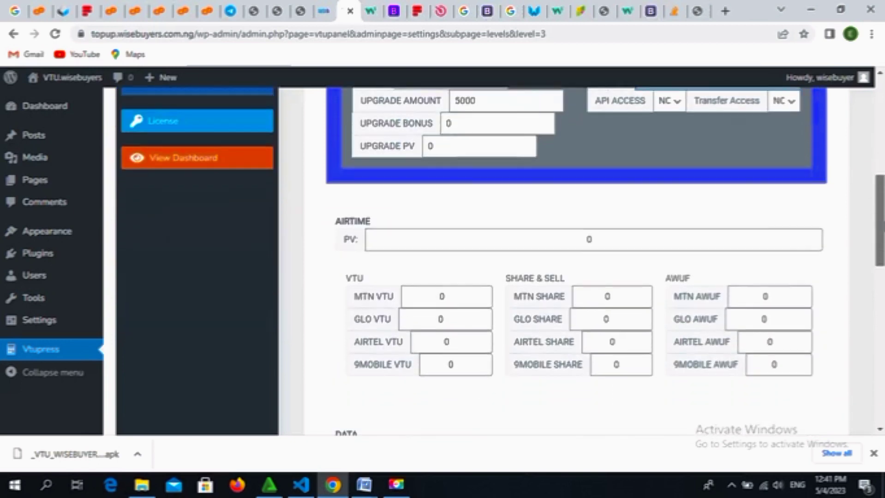
pyautogui.click(438, 296)
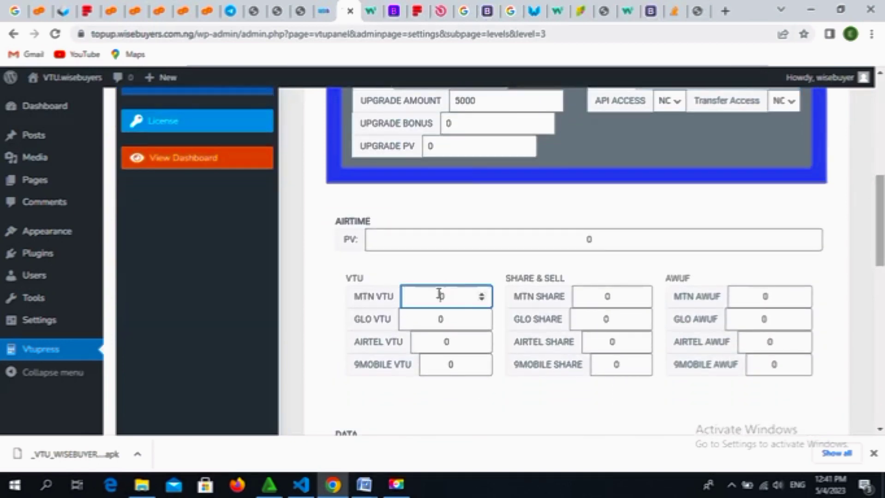
pyautogui.click(618, 295)
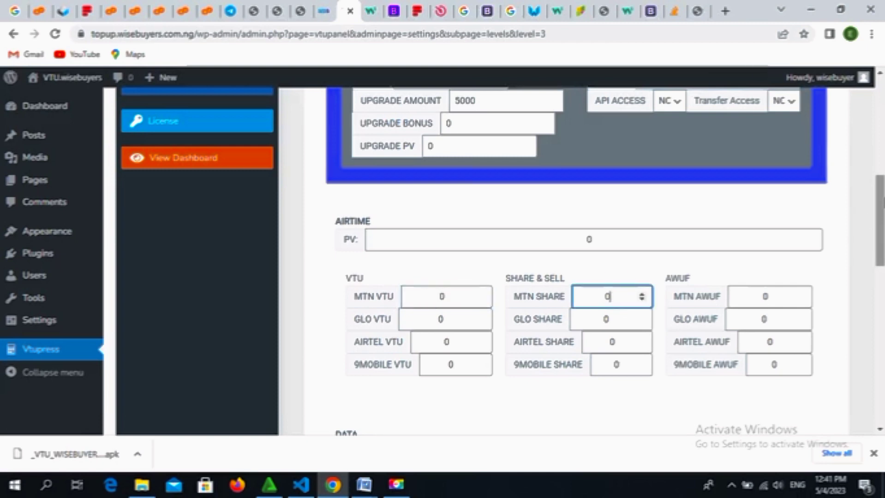
pyautogui.scroll(-3, 878, 277)
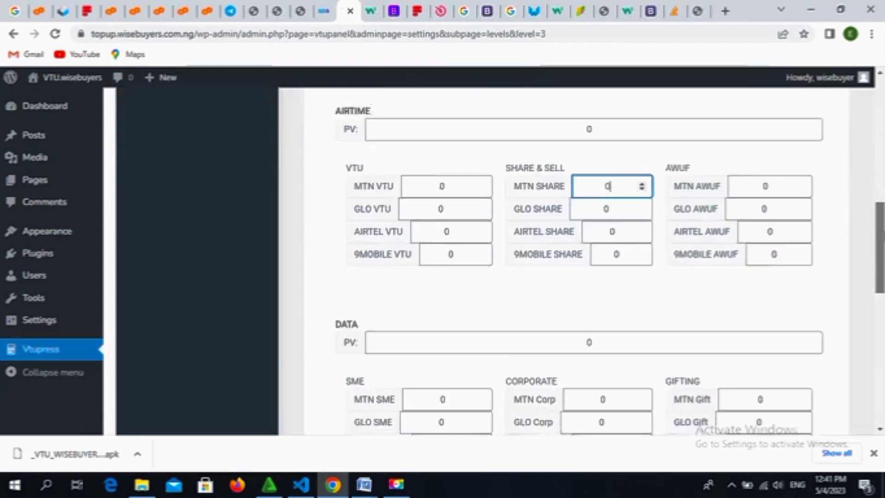
pyautogui.scroll(-7, 878, 295)
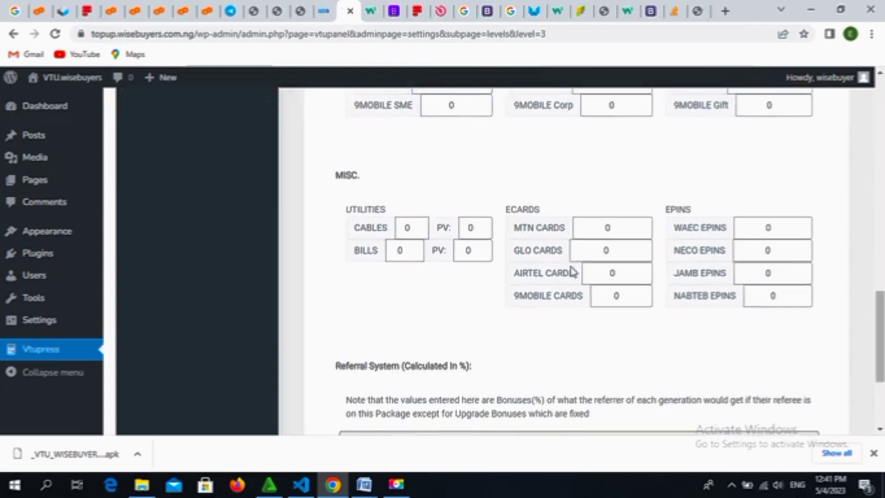
pyautogui.click(598, 228)
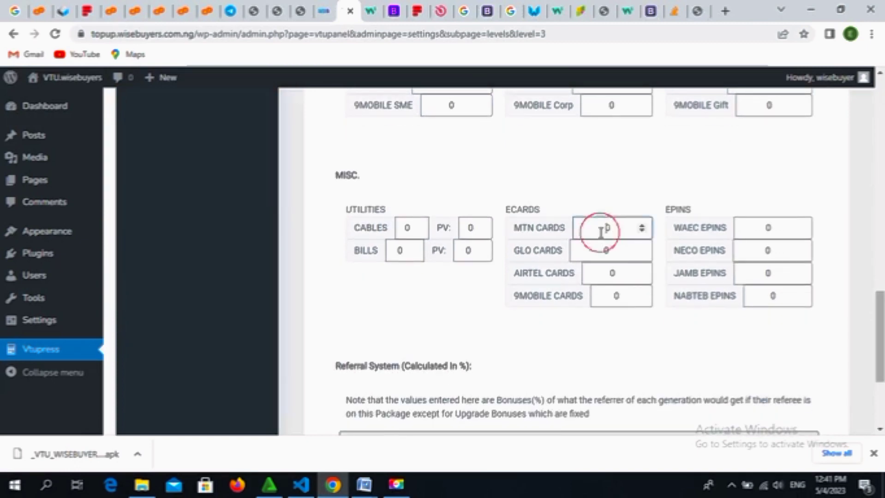
pyautogui.click(618, 249)
pyautogui.click(775, 232)
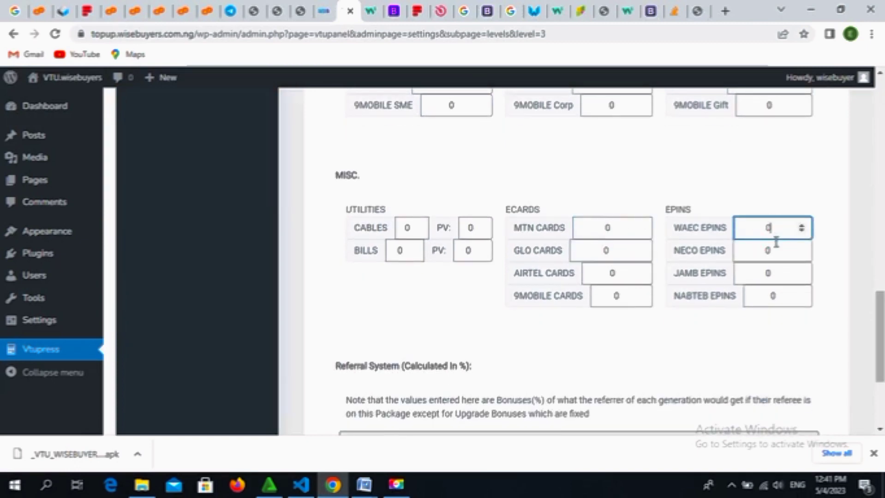
pyautogui.click(774, 249)
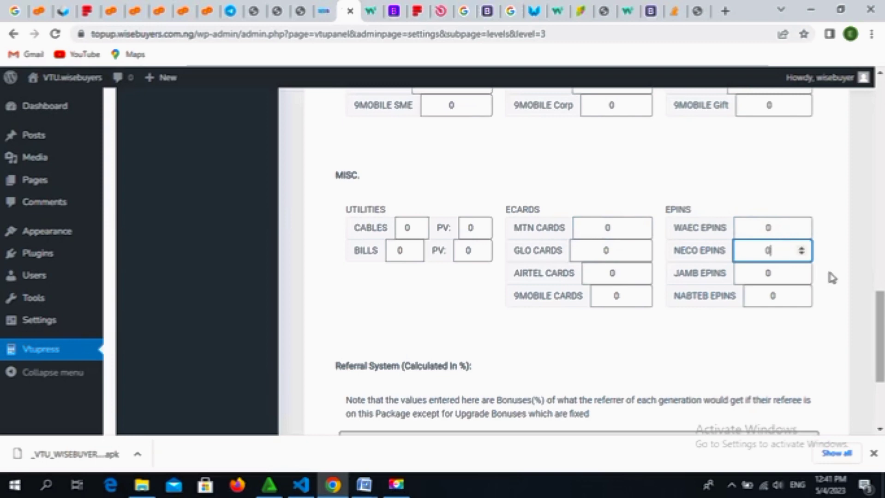
pyautogui.click(775, 272)
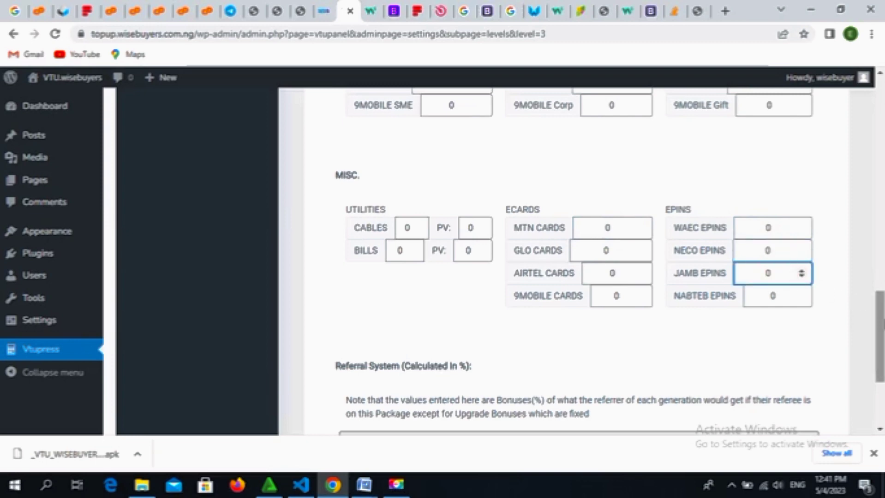
pyautogui.scroll(-3, 881, 351)
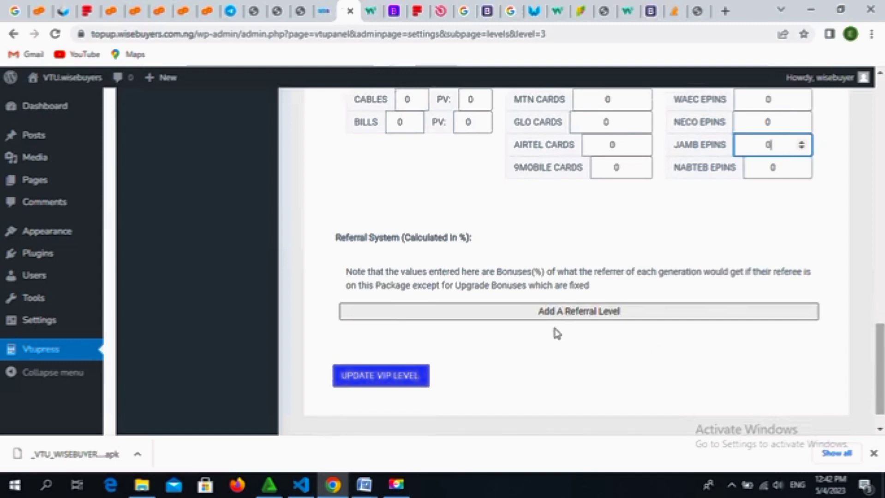
# Step: Save the VIP level with UPDATE VIP LEVEL and acknowledge the 'LEVEL UPDATED' message
pyautogui.click(407, 377)
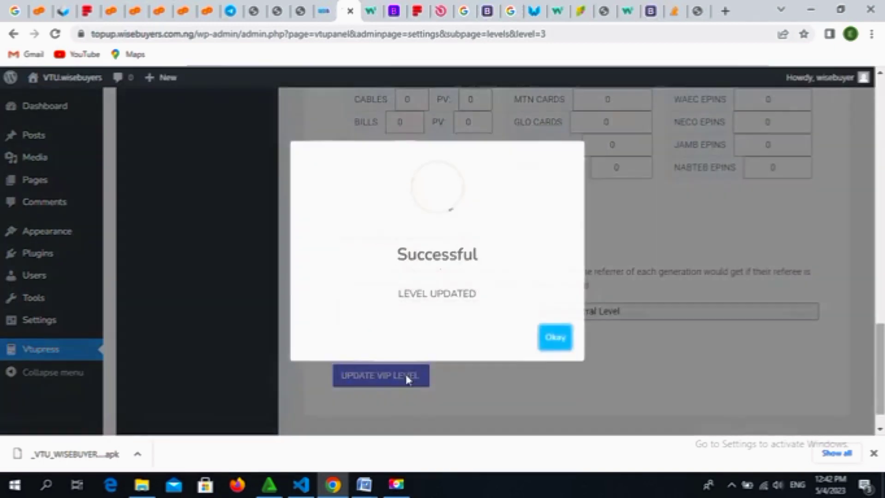
pyautogui.click(569, 345)
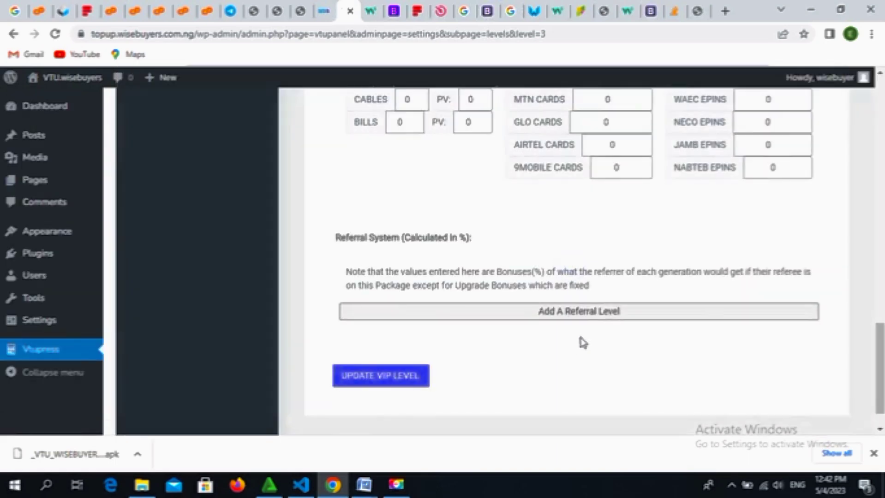
pyautogui.click(882, 266)
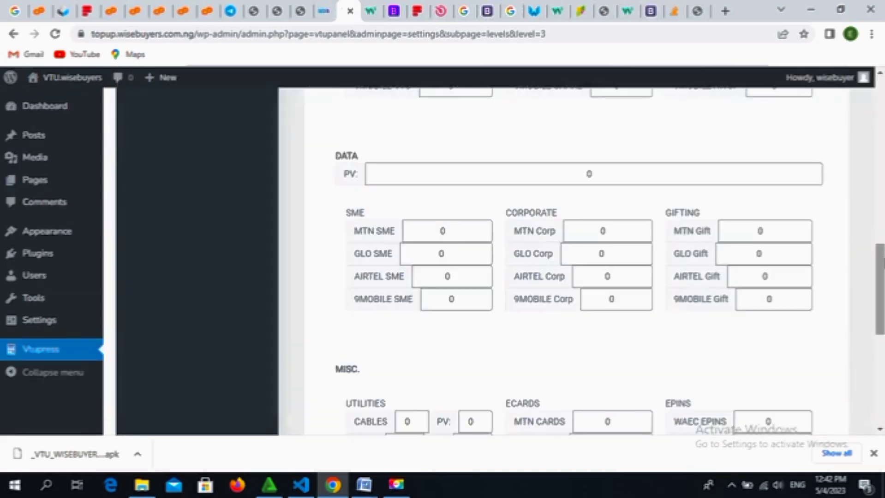
# Step: Load the RESELLER level and review its settings: upgrade amount 1000, status ACTIVE
pyautogui.moveTo(882, 263); pyautogui.dragTo(882, 153)
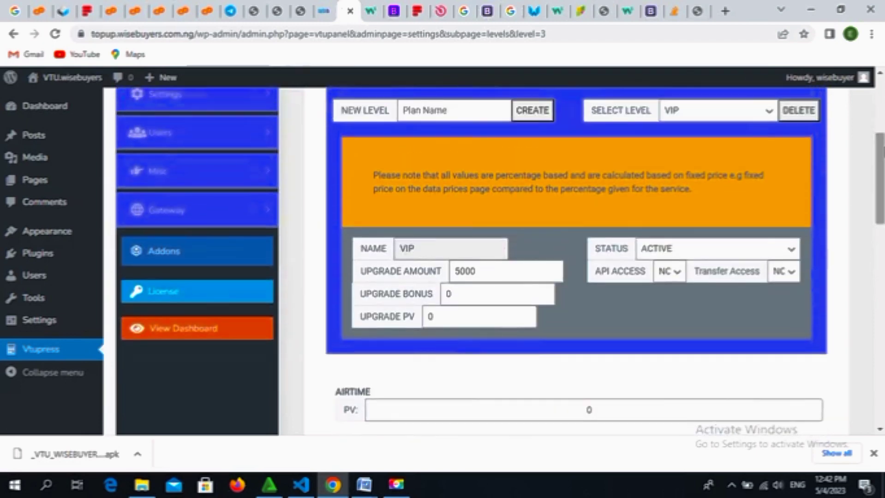
pyautogui.click(755, 112)
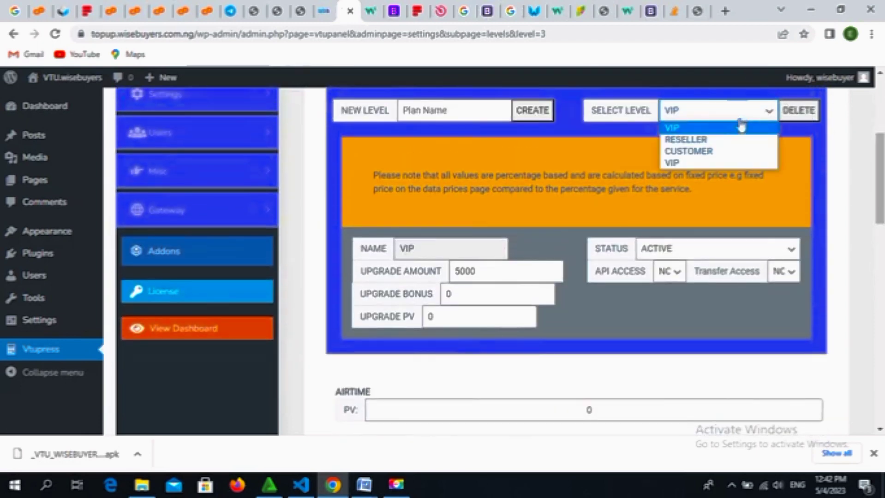
pyautogui.click(718, 139)
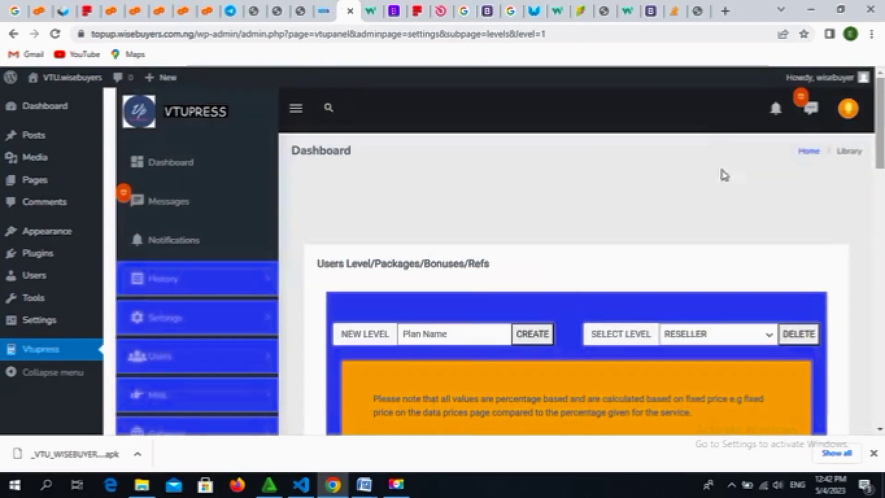
pyautogui.moveTo(883, 149); pyautogui.dragTo(877, 203)
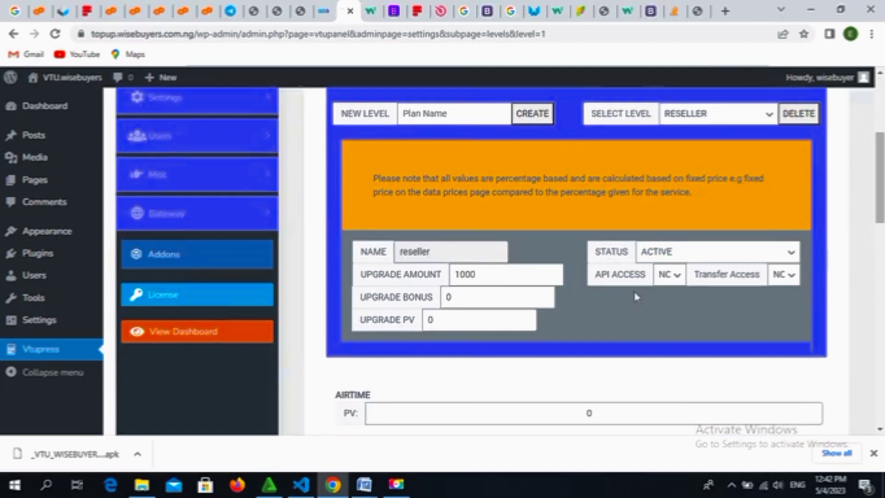
pyautogui.moveTo(876, 203); pyautogui.dragTo(879, 279)
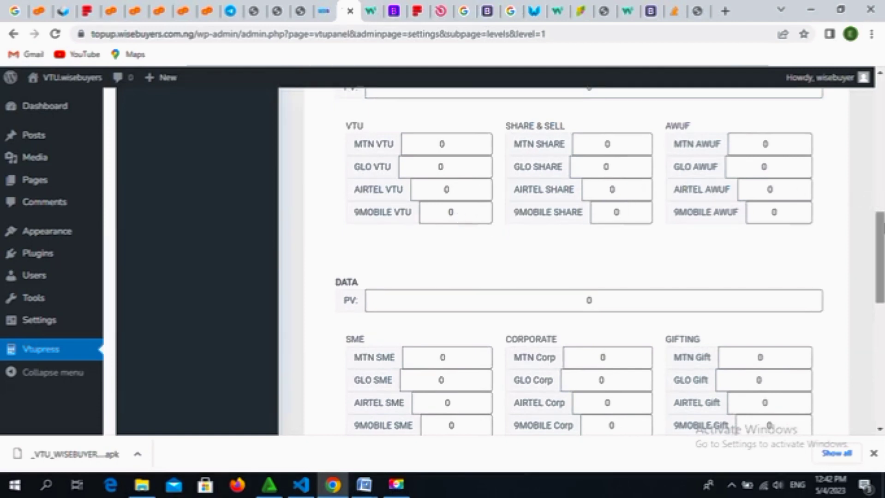
pyautogui.moveTo(879, 256); pyautogui.dragTo(878, 133)
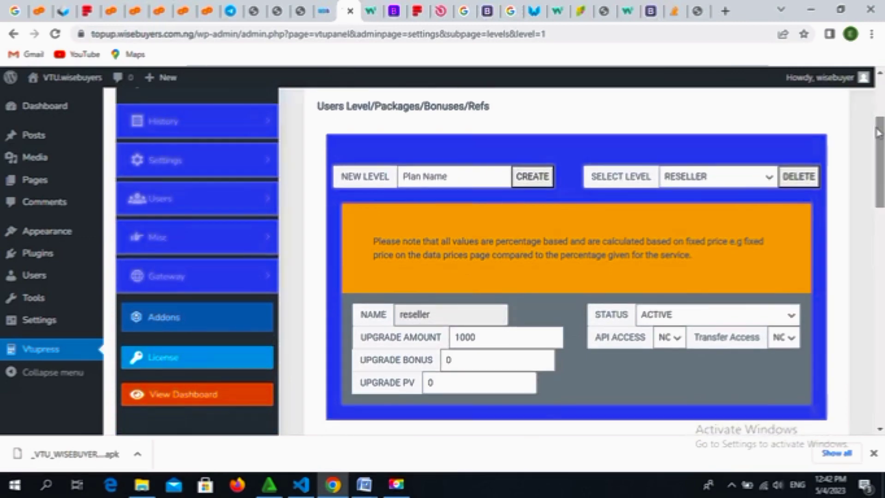